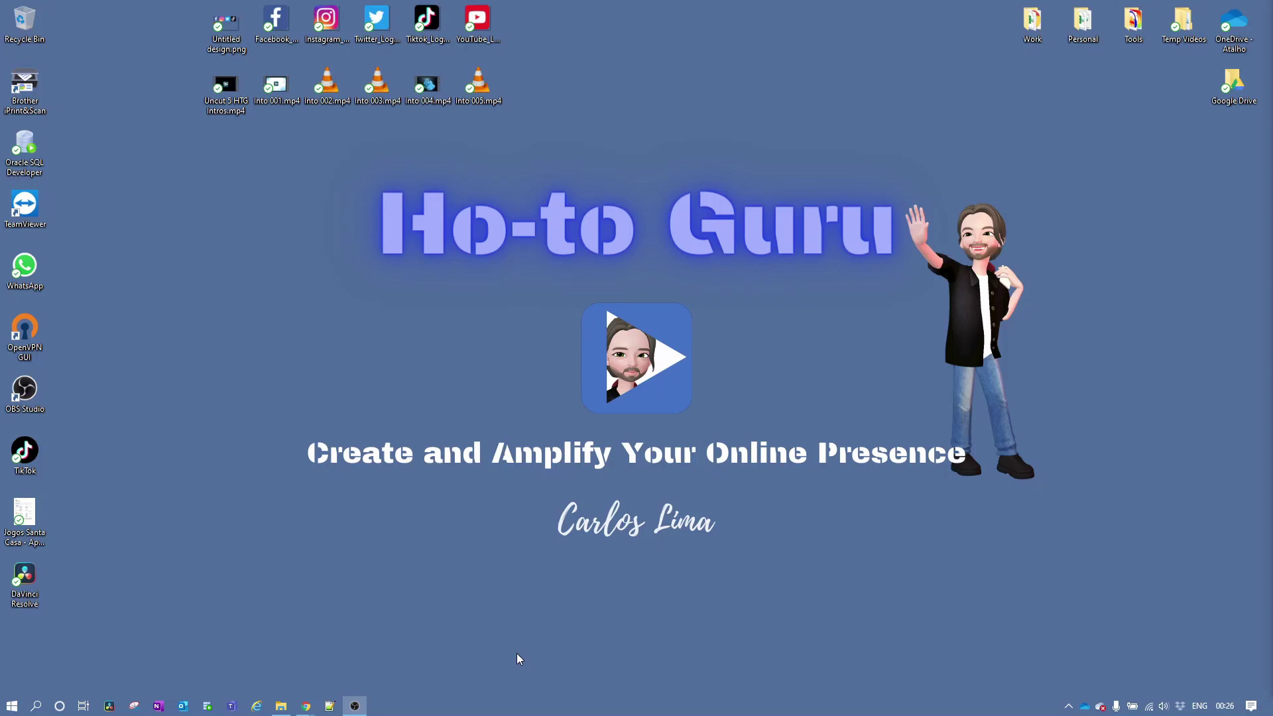
Step: Switch to Canva in the browser and create a blank 500 × 500 px Logo design
mouse_move(304, 710)
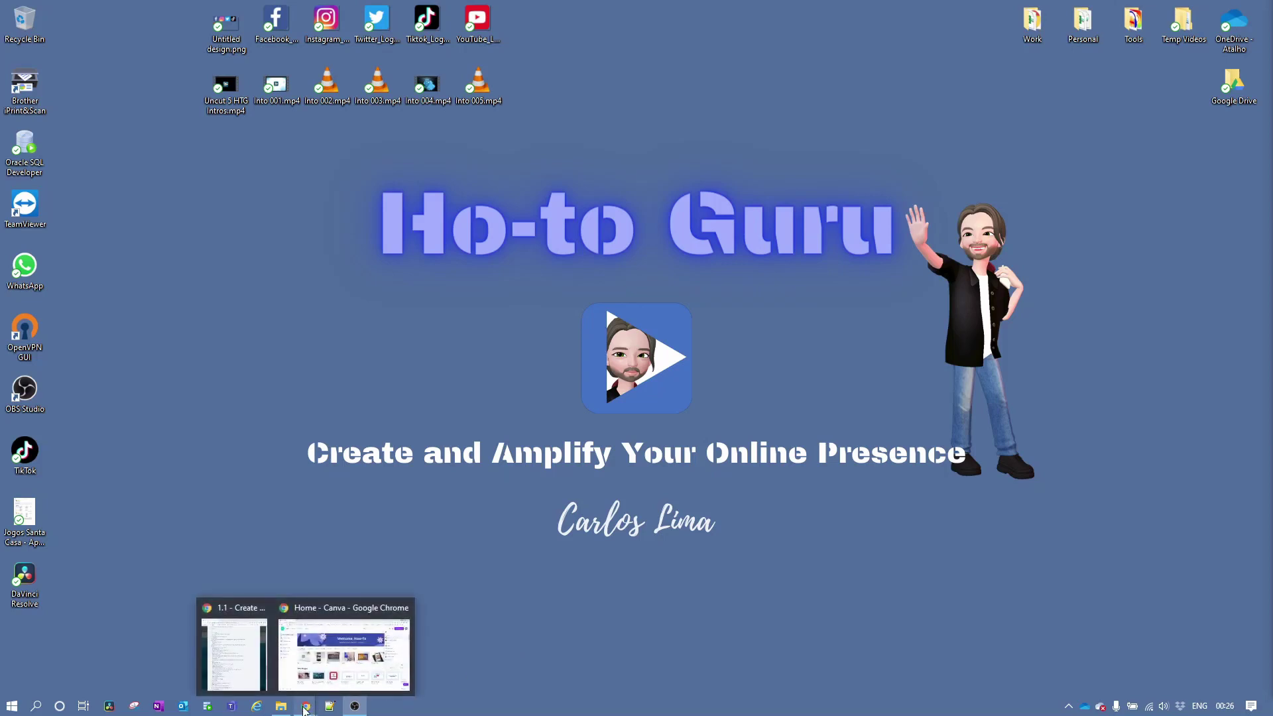
left_click(343, 614)
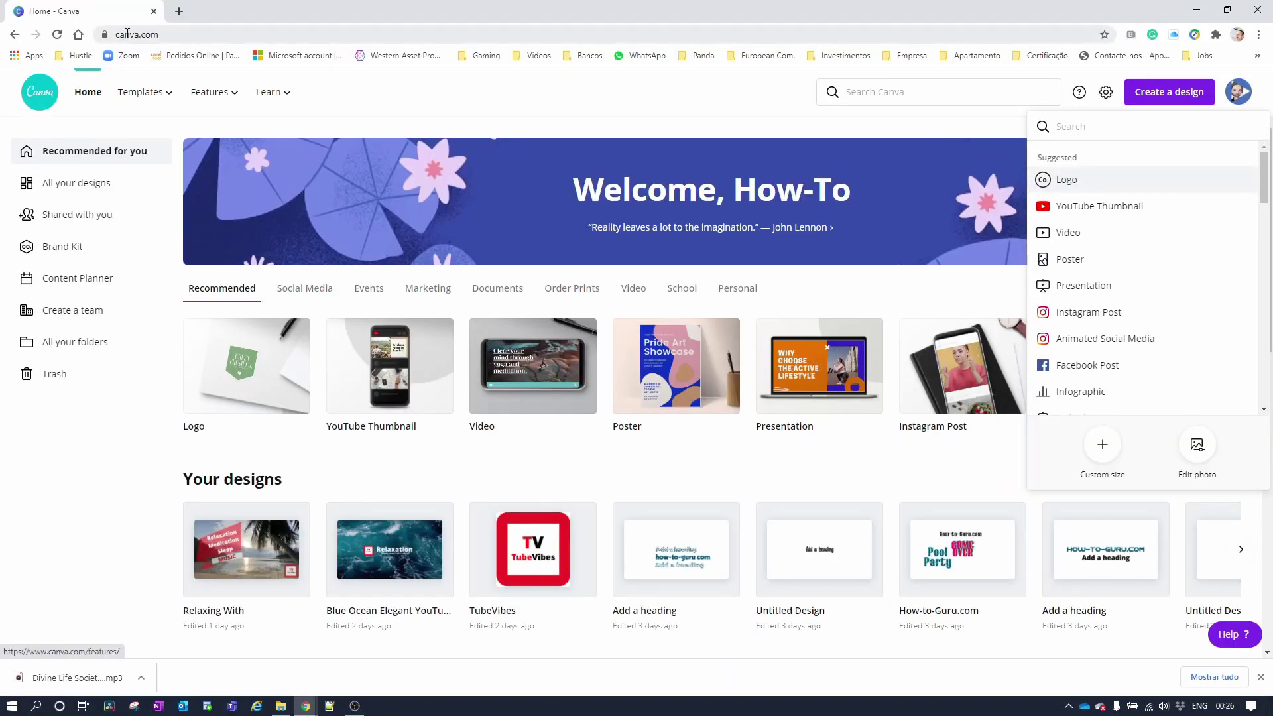
left_click(1179, 93)
left_click(1180, 92)
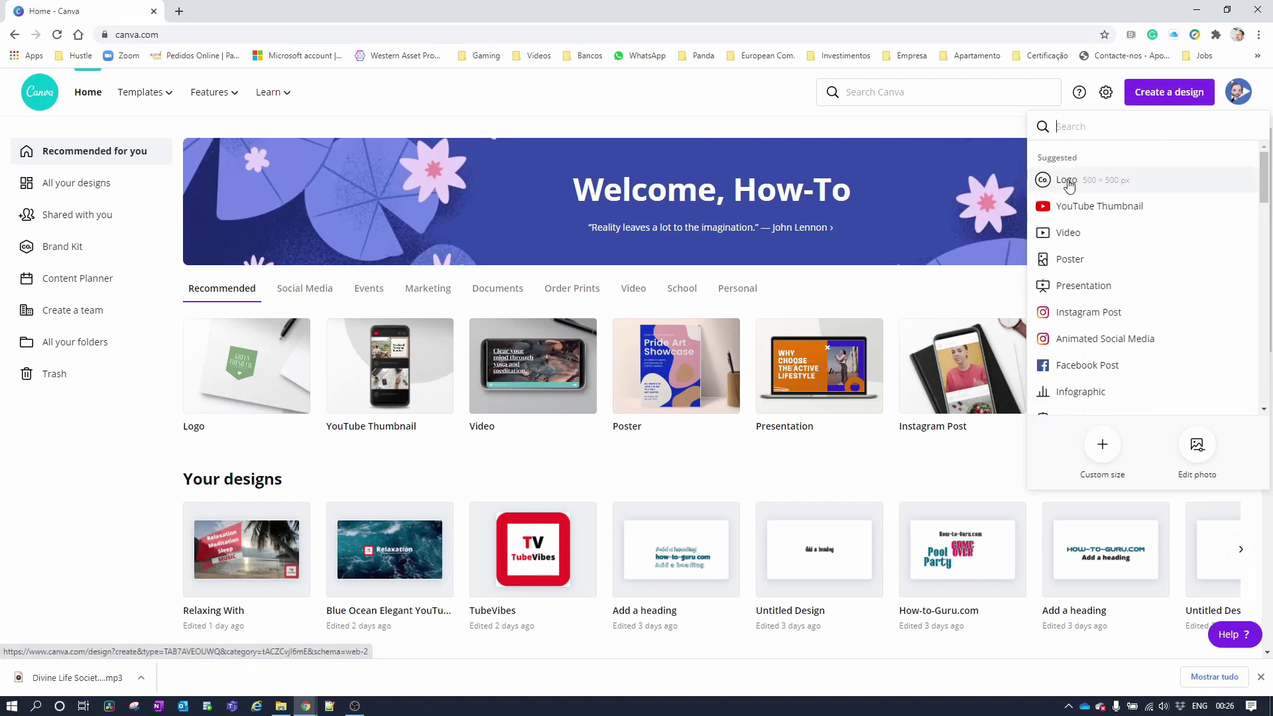
left_click(1067, 181)
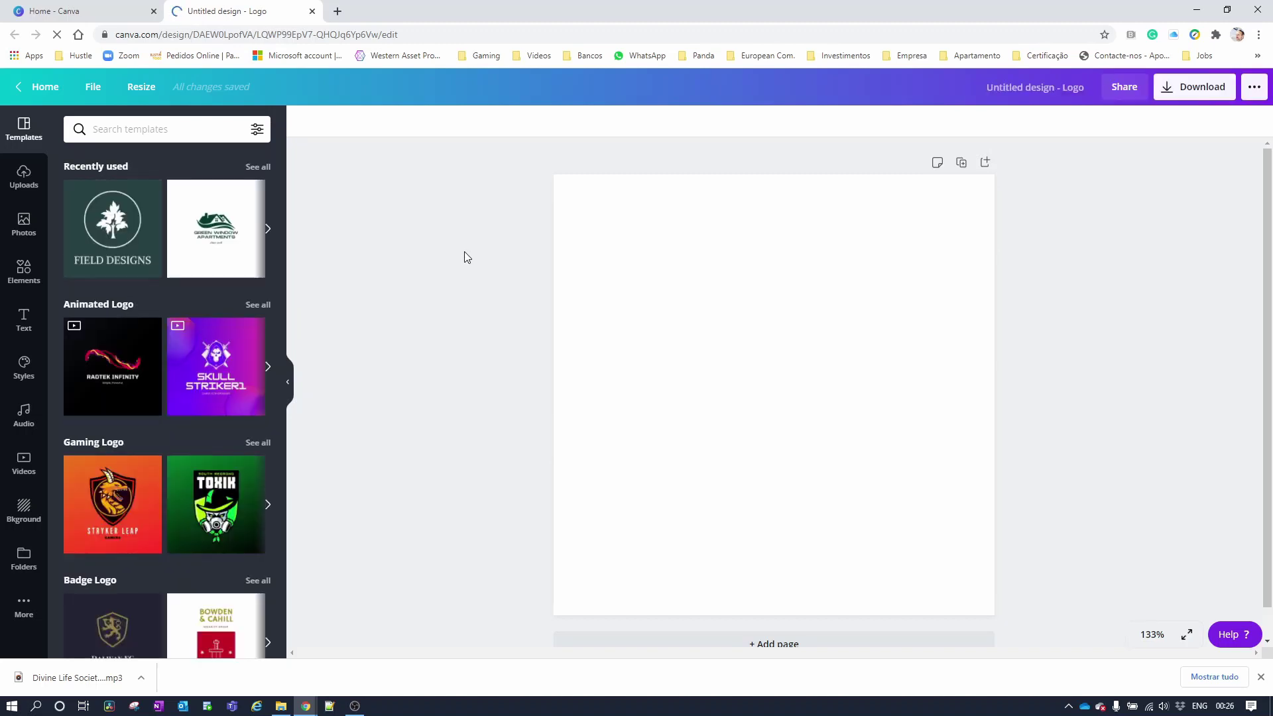
Step: Find the full set of frame elements and add the free wide, ragged brush-stroke frame to the page
mouse_move(279, 192)
left_mouse_down()
mouse_move(284, 391)
mouse_move(295, 193)
left_mouse_up()
left_click(23, 272)
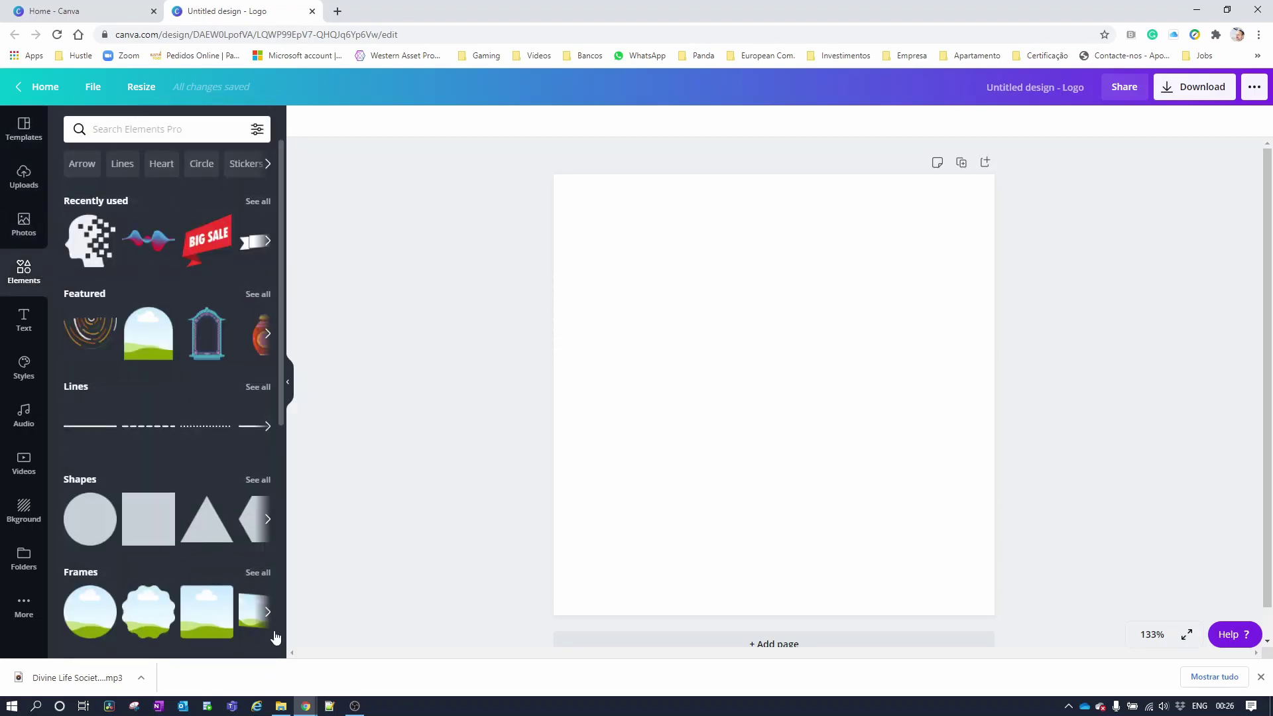
left_click(268, 612)
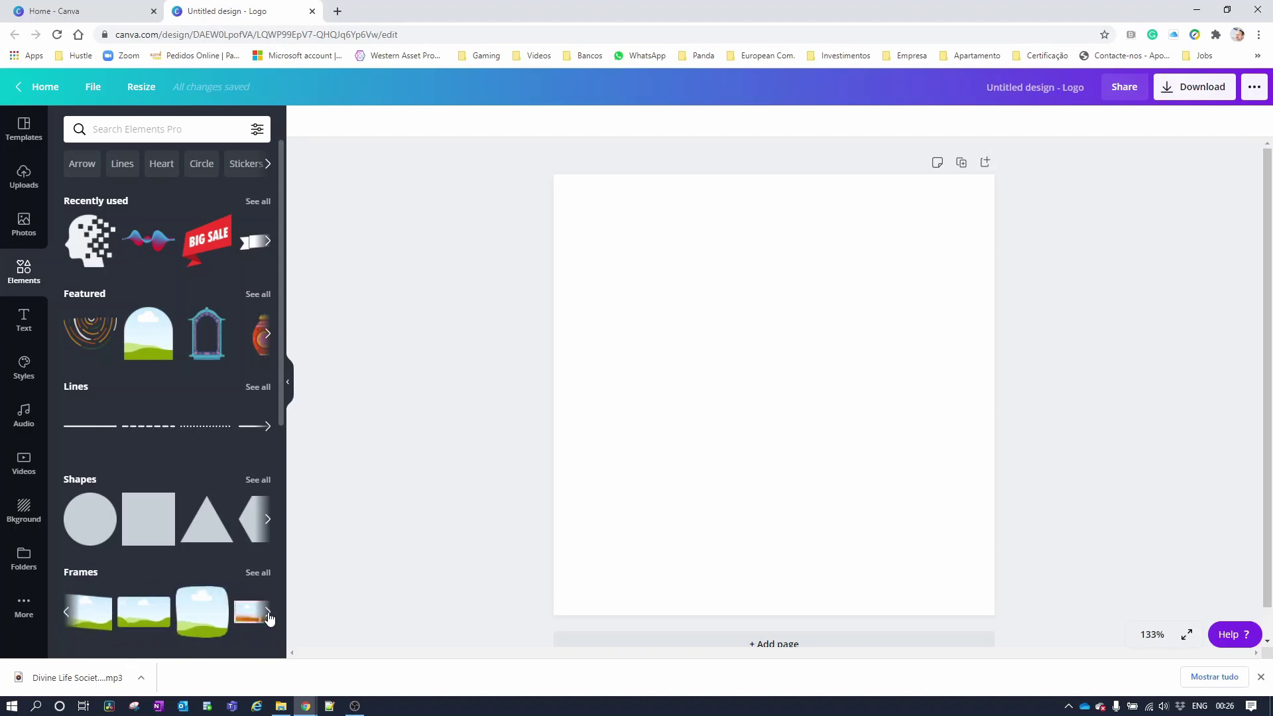
left_click(268, 611)
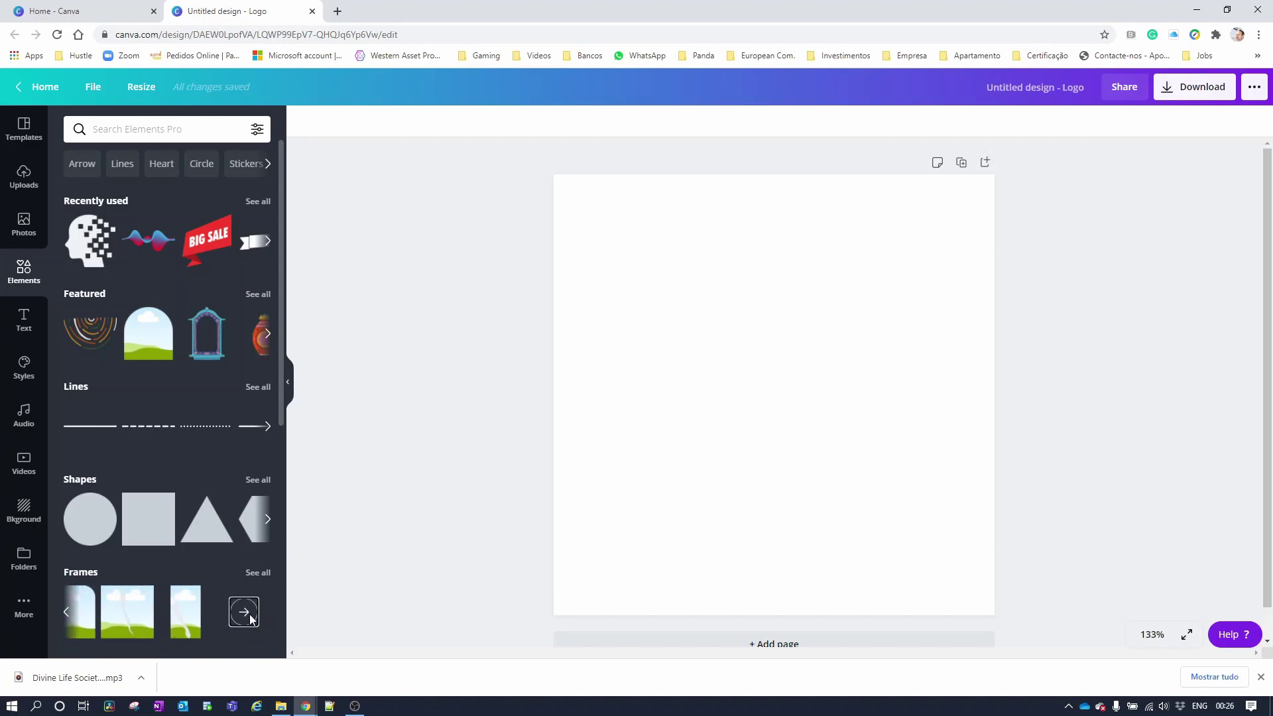
left_click(249, 618)
left_click_drag(284, 294, 280, 559)
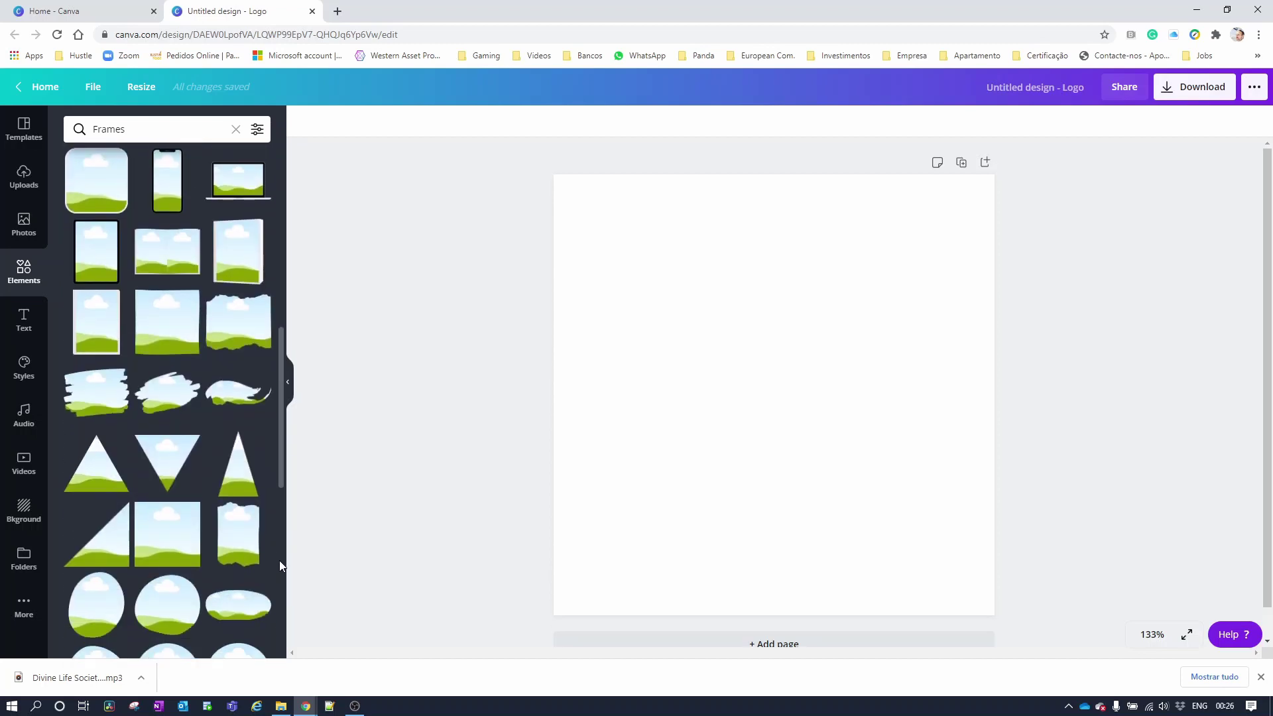
mouse_move(166, 397)
left_mouse_down()
mouse_move(659, 318)
mouse_move(665, 355)
mouse_move(661, 343)
left_mouse_up()
Step: Enlarge the brush-stroke frame to span most of the page width and centre it on the page
left_click_drag(899, 261, 942, 260)
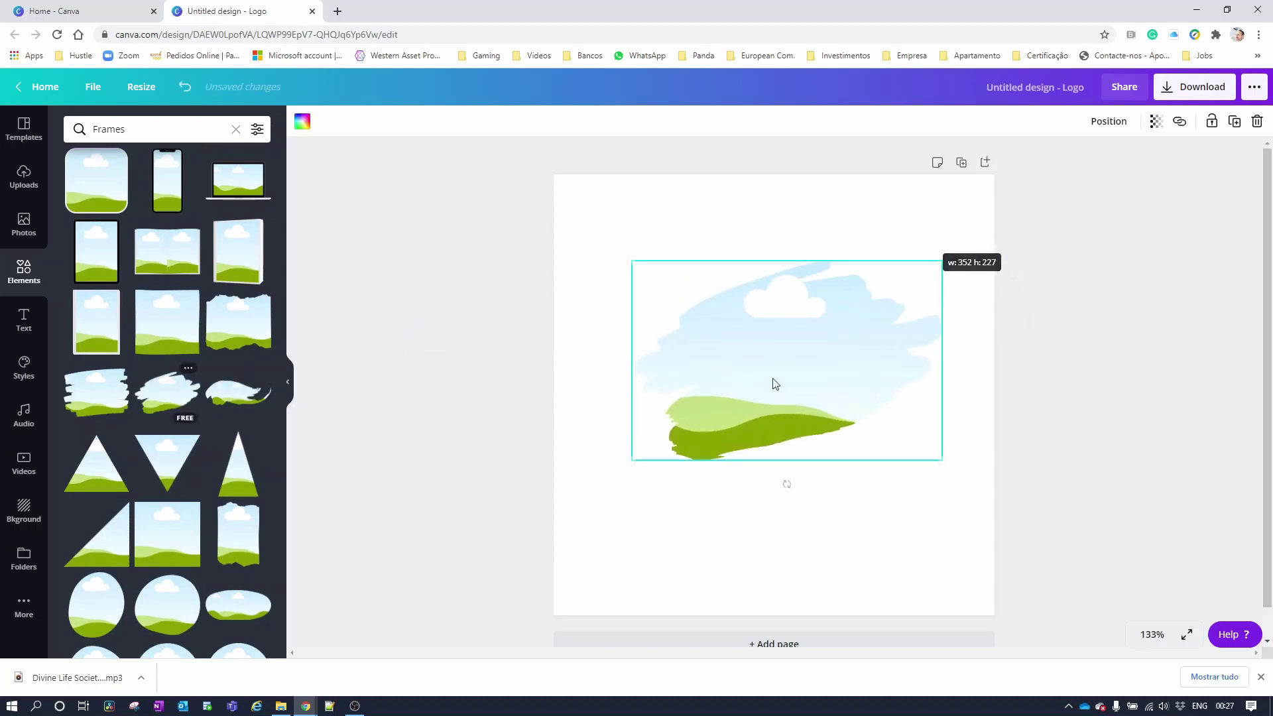
left_click_drag(633, 462, 603, 478)
mouse_move(787, 463)
left_mouse_down()
mouse_move(796, 446)
mouse_move(789, 457)
mouse_move(806, 458)
left_mouse_up()
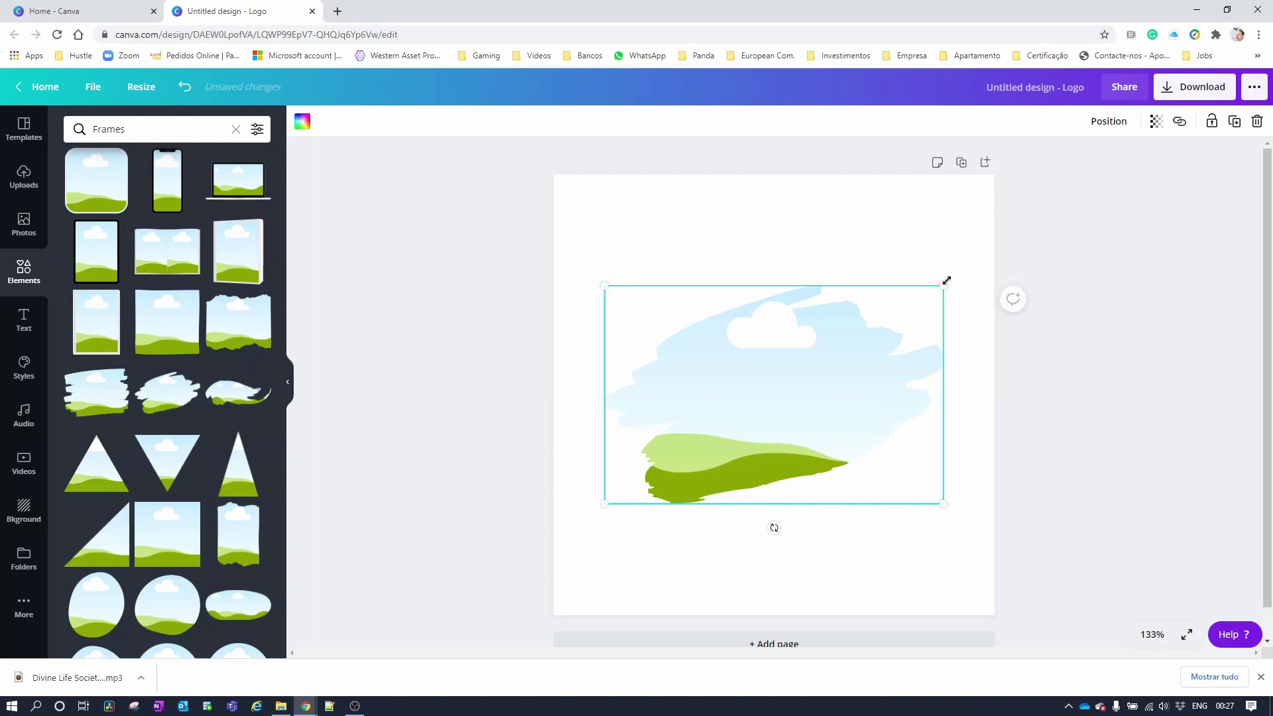
left_click_drag(945, 284, 957, 259)
mouse_move(884, 387)
left_mouse_down()
mouse_move(861, 392)
mouse_move(866, 406)
mouse_move(890, 407)
mouse_move(878, 382)
left_mouse_up()
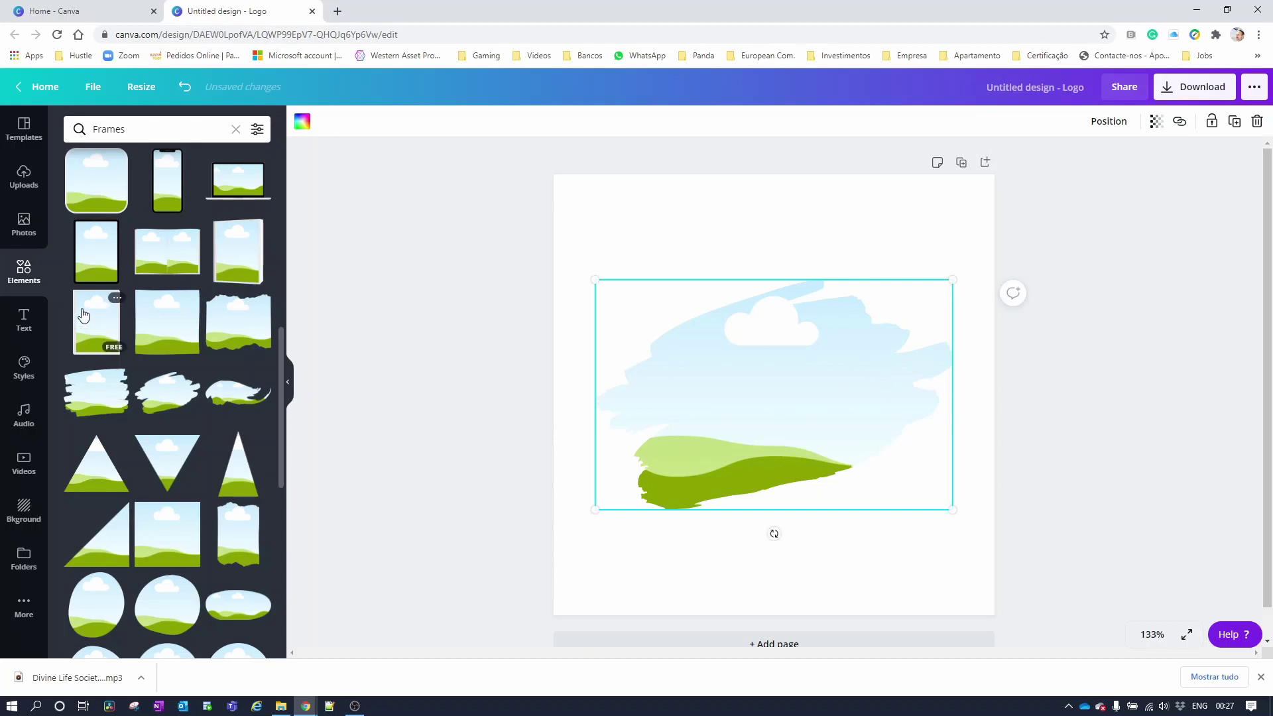
Step: Search the photos for "Blue texture" and fill the brush-stroke frame with a bright blue texture photo
left_click(24, 226)
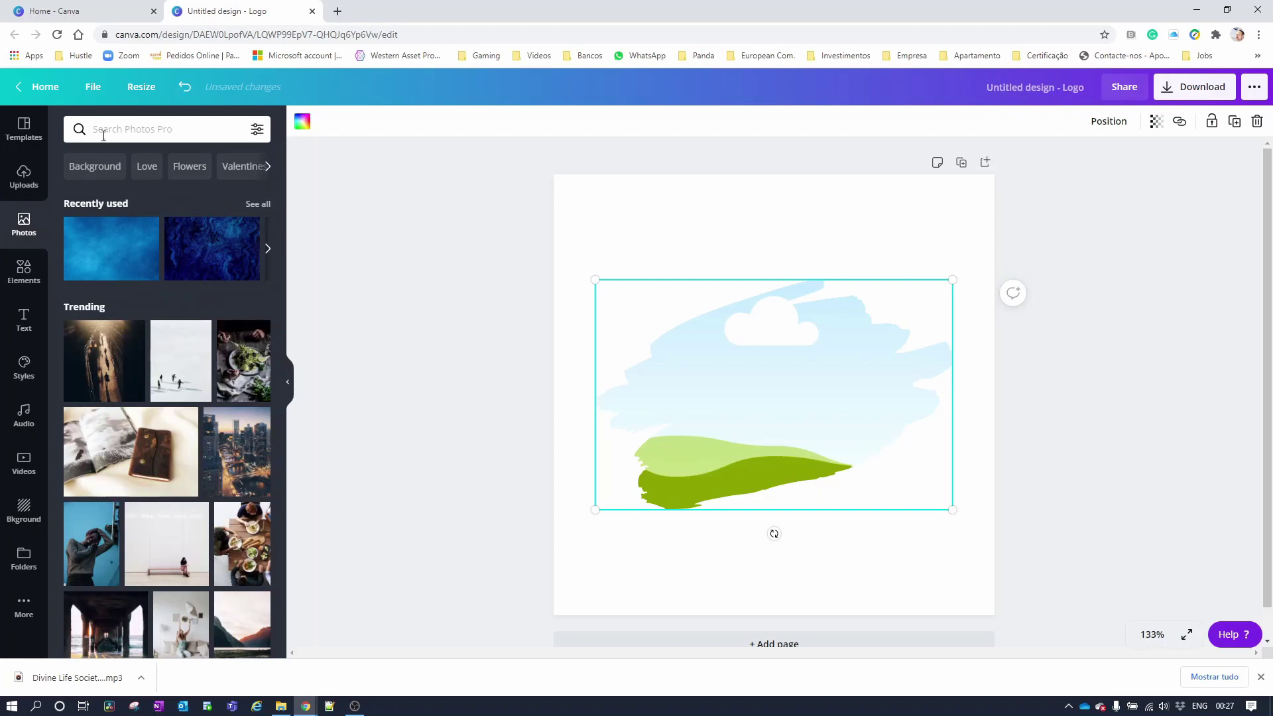
left_click(125, 128)
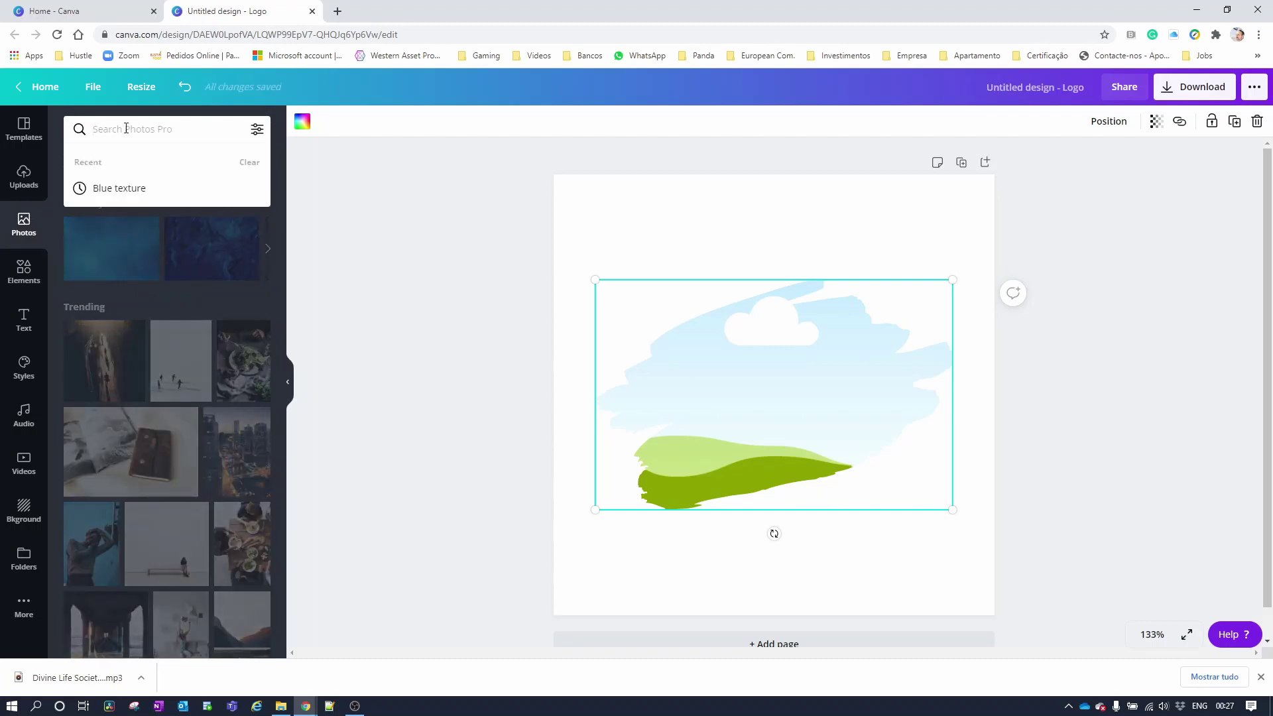
type("blue")
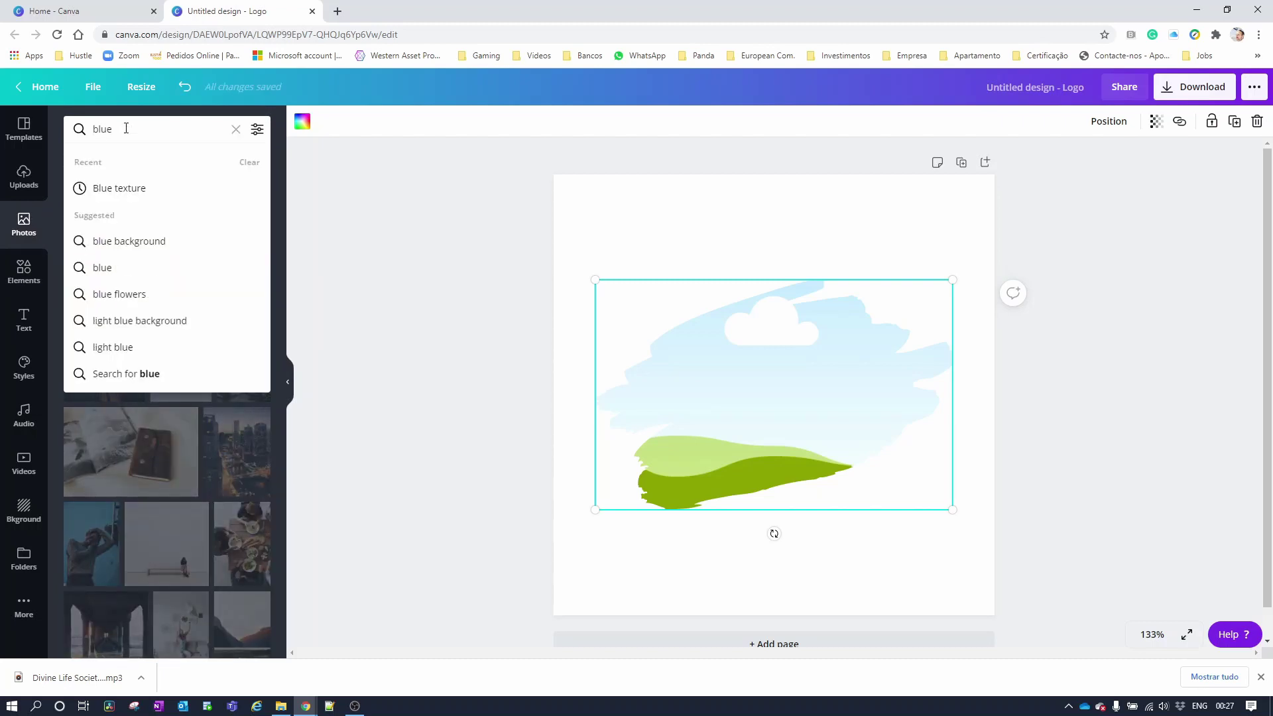
type(" texture")
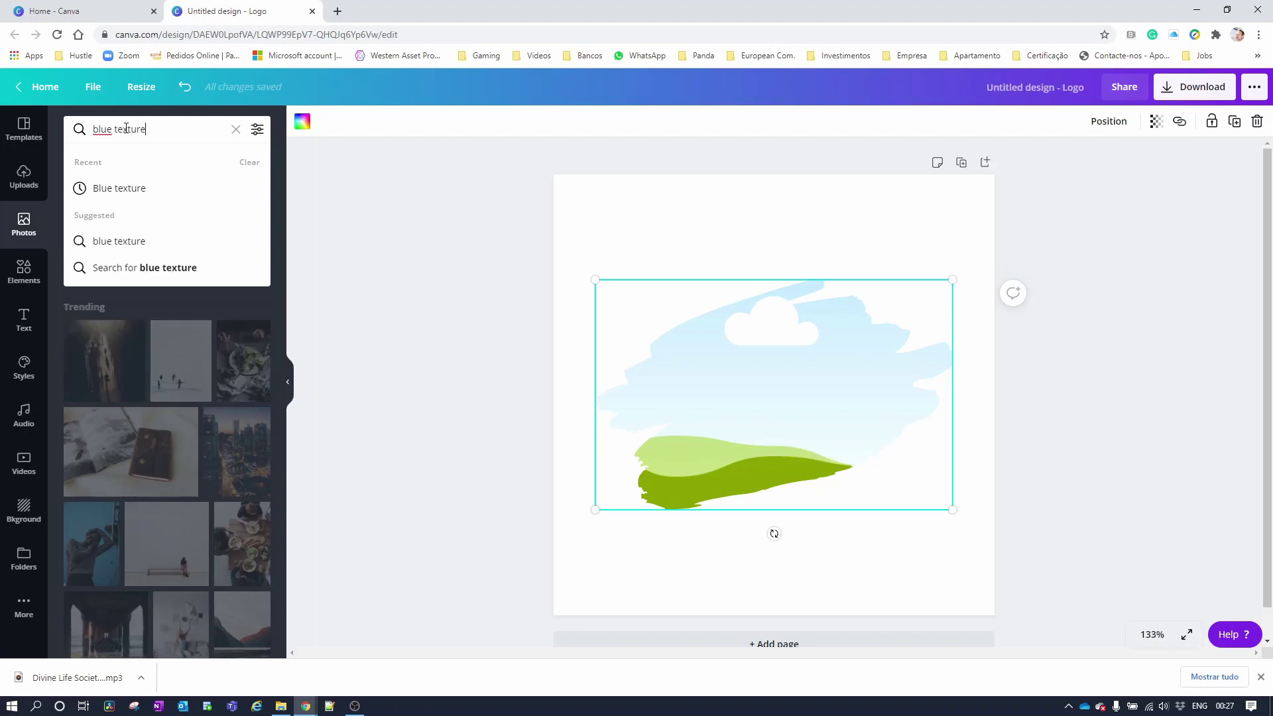
left_click(112, 187)
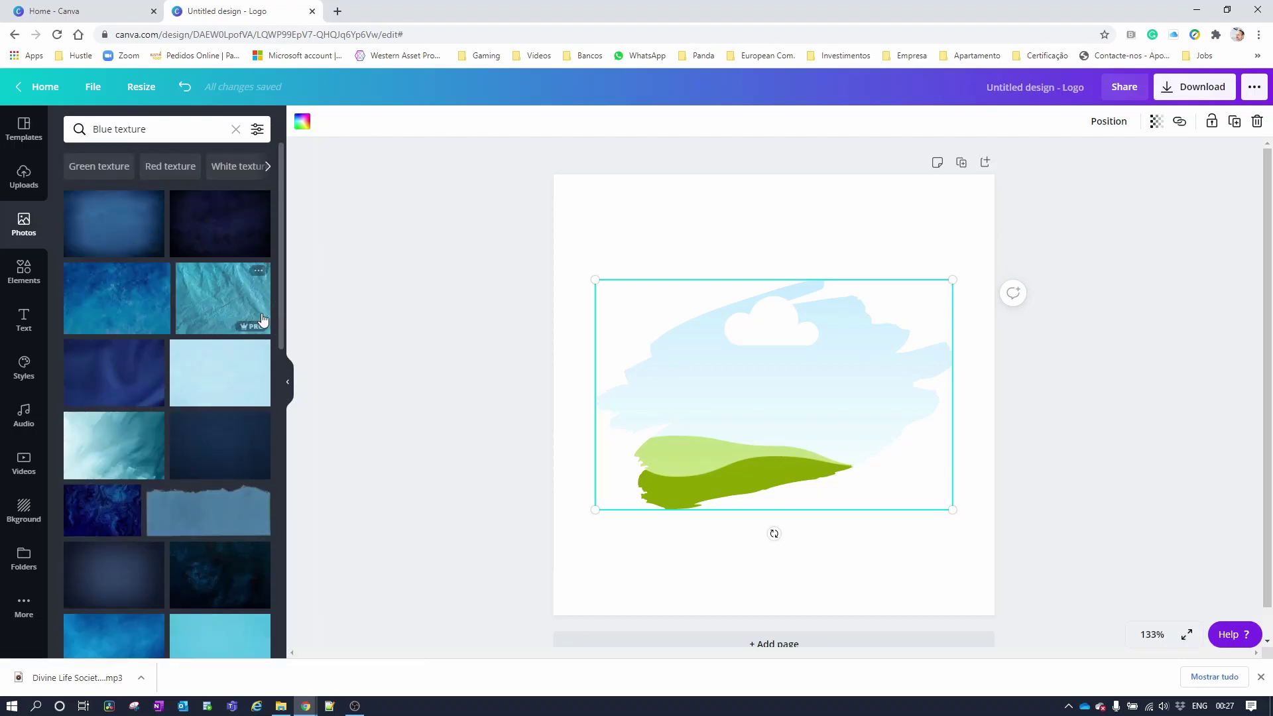
left_click_drag(283, 286, 290, 375)
mouse_move(134, 435)
left_mouse_down()
mouse_move(674, 395)
mouse_move(694, 378)
mouse_move(670, 318)
mouse_move(610, 237)
mouse_move(556, 233)
mouse_move(706, 349)
mouse_move(718, 380)
mouse_move(717, 367)
left_mouse_up()
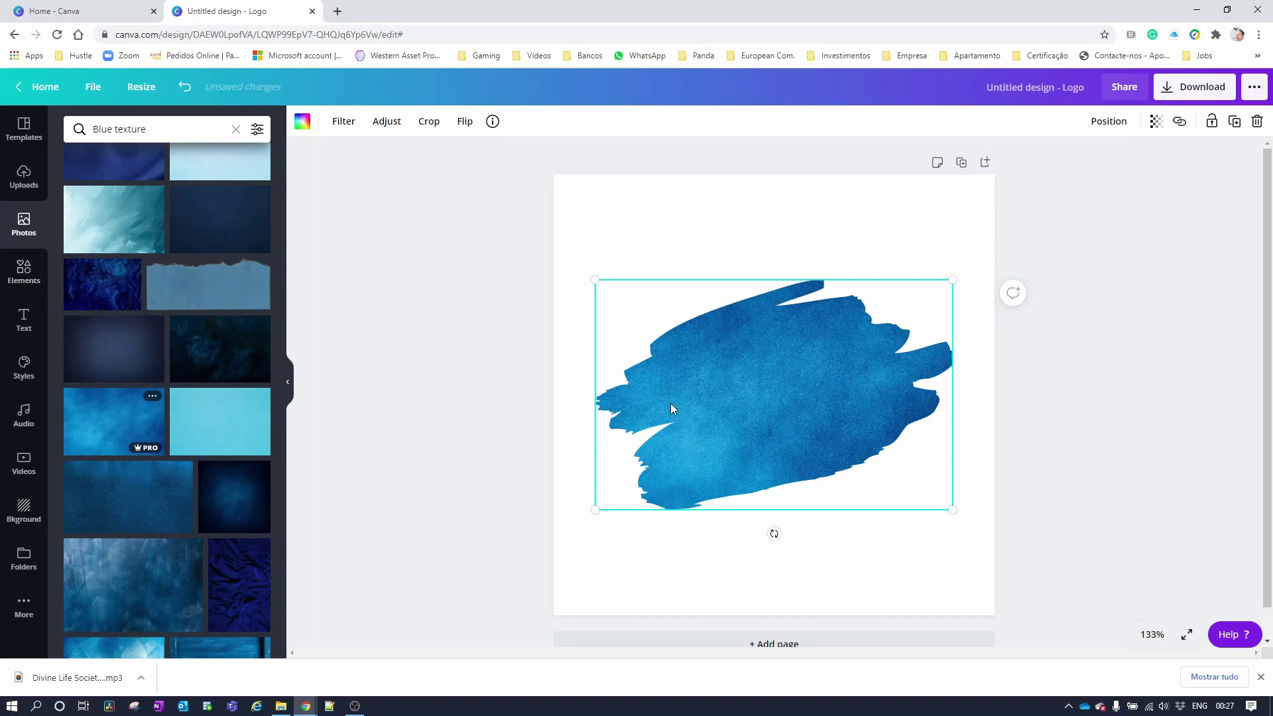
Step: Add the recently used pixelated head graphic, shrink it, and place it on the left half of the brush stroke
left_click(25, 278)
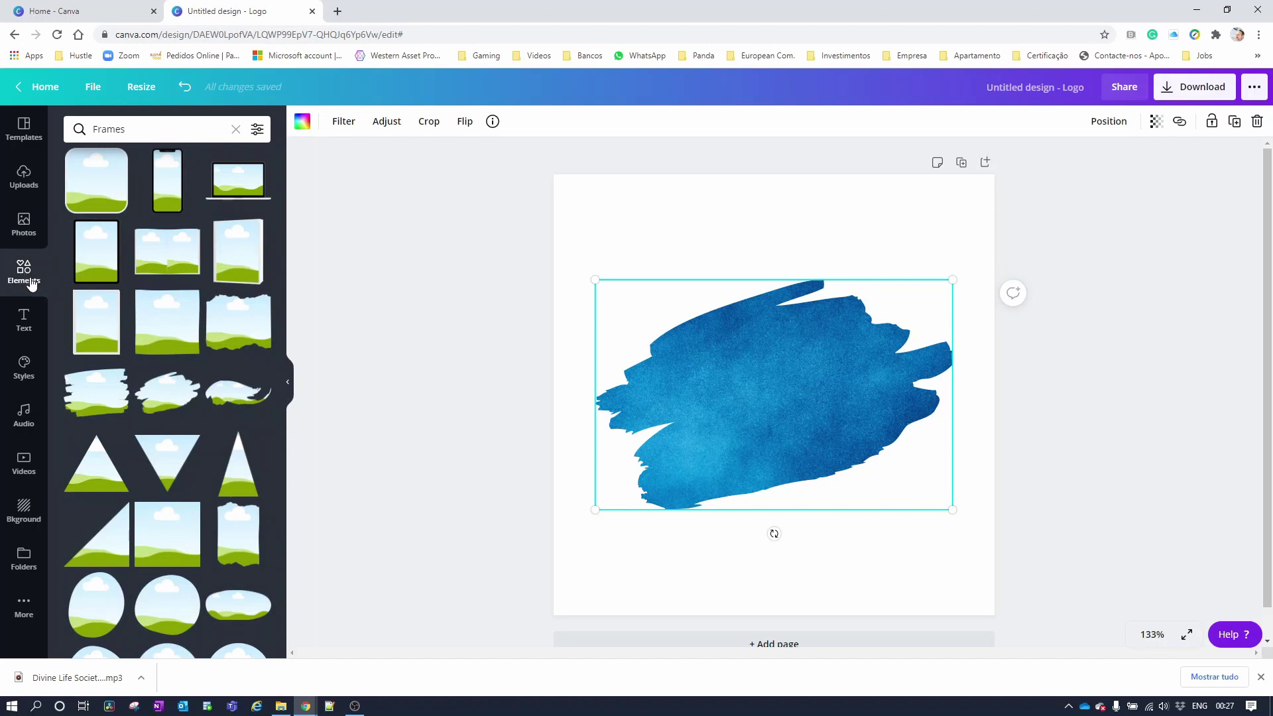
left_click(236, 130)
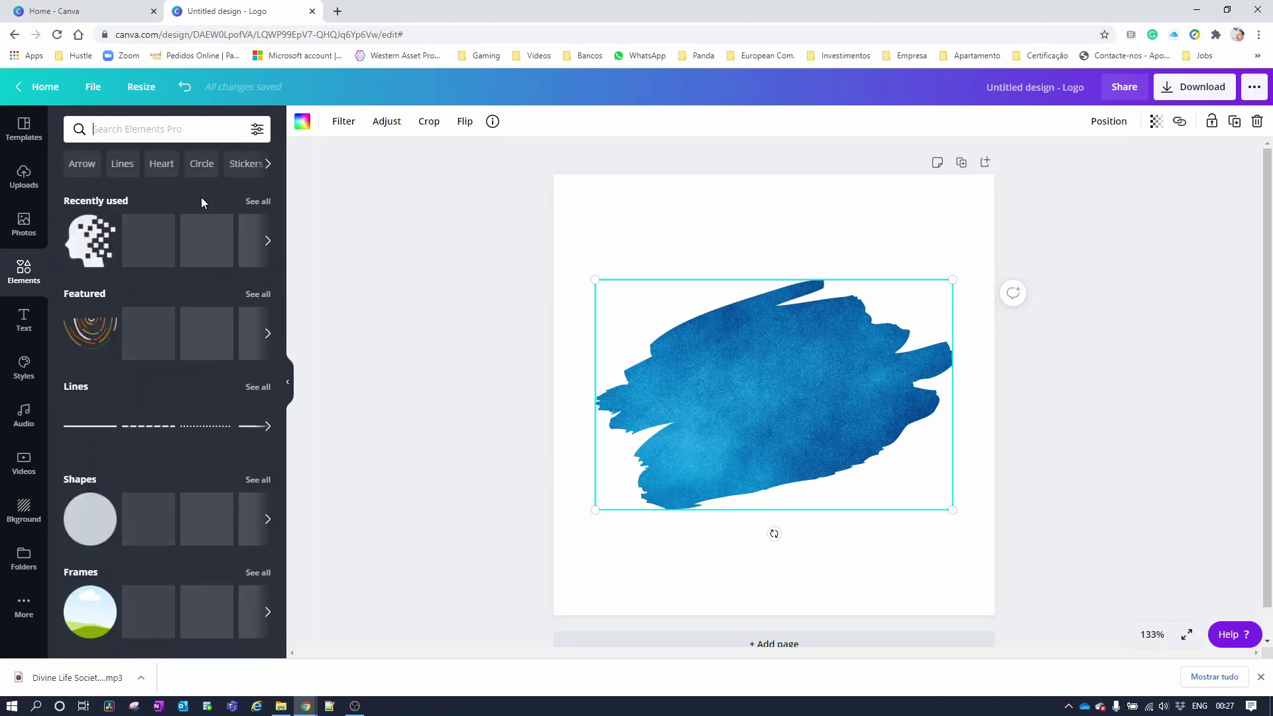
mouse_move(89, 240)
left_mouse_down()
mouse_move(681, 328)
mouse_move(672, 366)
left_mouse_up()
left_click_drag(821, 490, 759, 424)
mouse_move(710, 379)
left_mouse_down()
mouse_move(710, 420)
mouse_move(706, 405)
mouse_move(732, 401)
left_mouse_up()
Step: Enlarge the blue brush stroke to nearly the full page width and centre it again
left_click(862, 404)
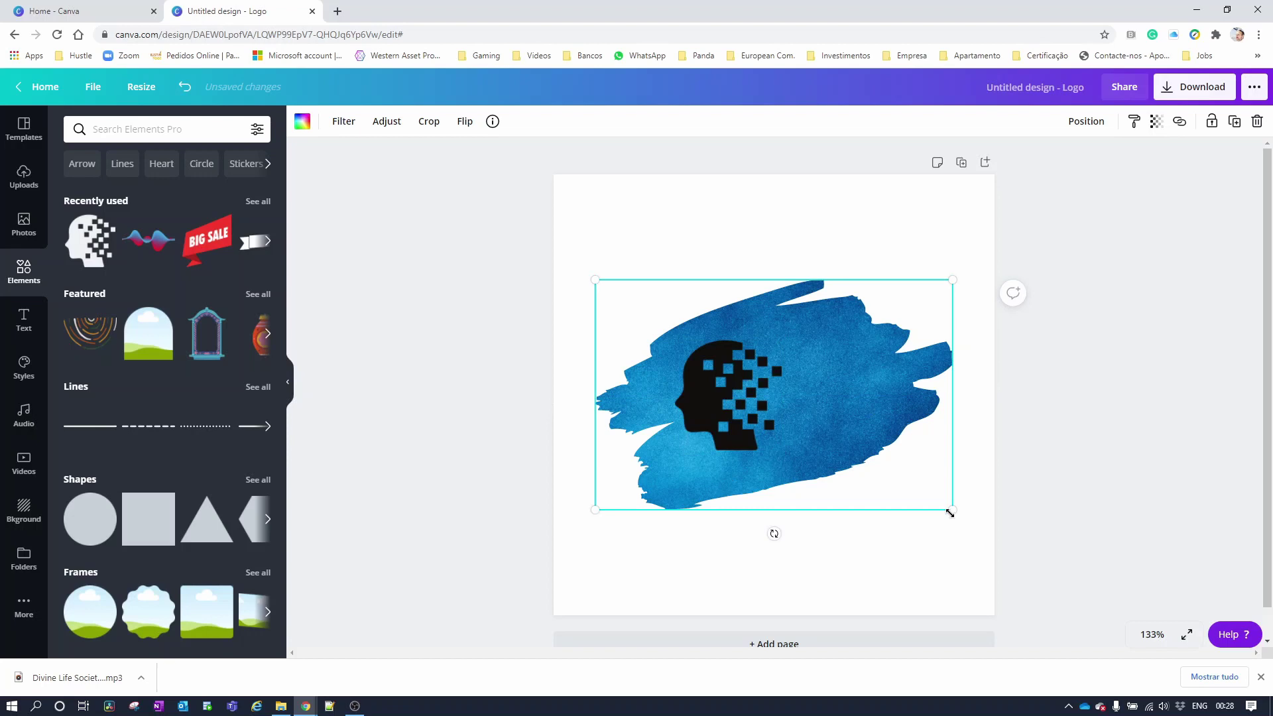
left_click_drag(959, 523, 995, 545)
left_click_drag(898, 489, 884, 474)
Step: Move the head graphic closer to the brush stroke's left edge, enlarge it slightly, and centre it vertically on the page
left_click_drag(717, 408, 696, 392)
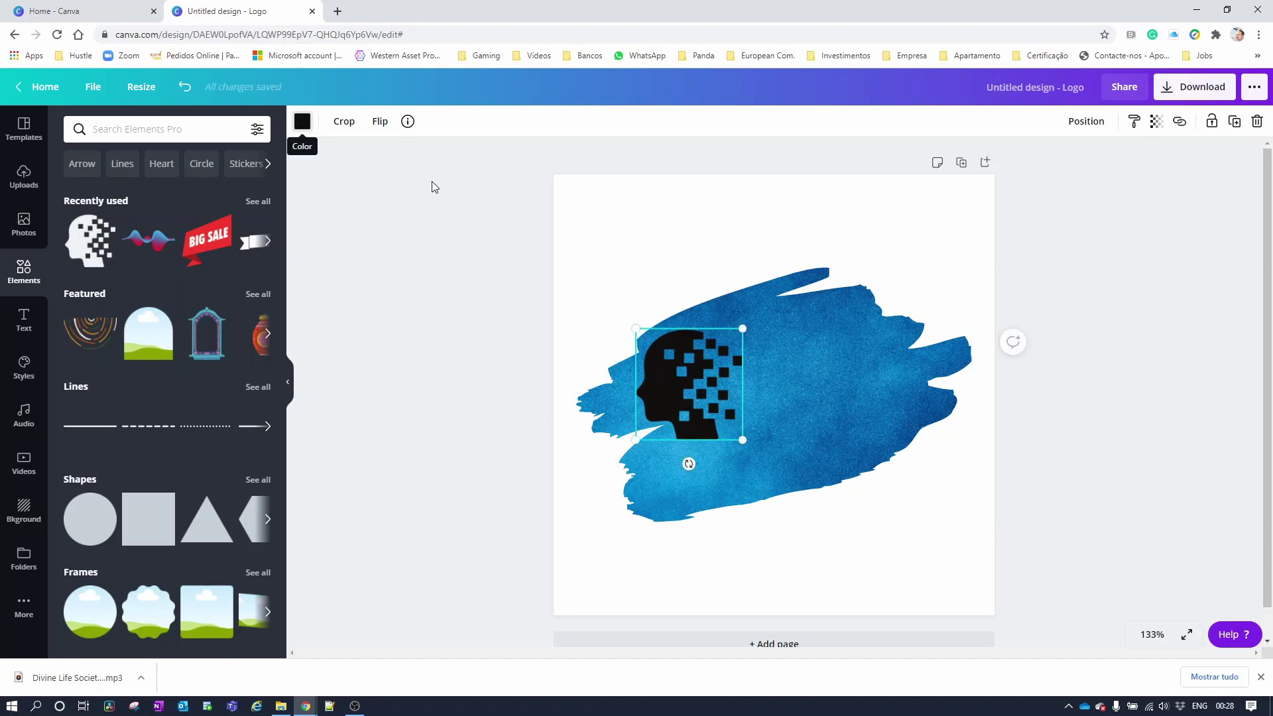
left_click_drag(742, 329, 767, 307)
mouse_move(688, 367)
left_mouse_down()
mouse_move(691, 401)
mouse_move(697, 392)
left_mouse_up()
Step: Recolour the head graphic white using the document colours
left_click(303, 121)
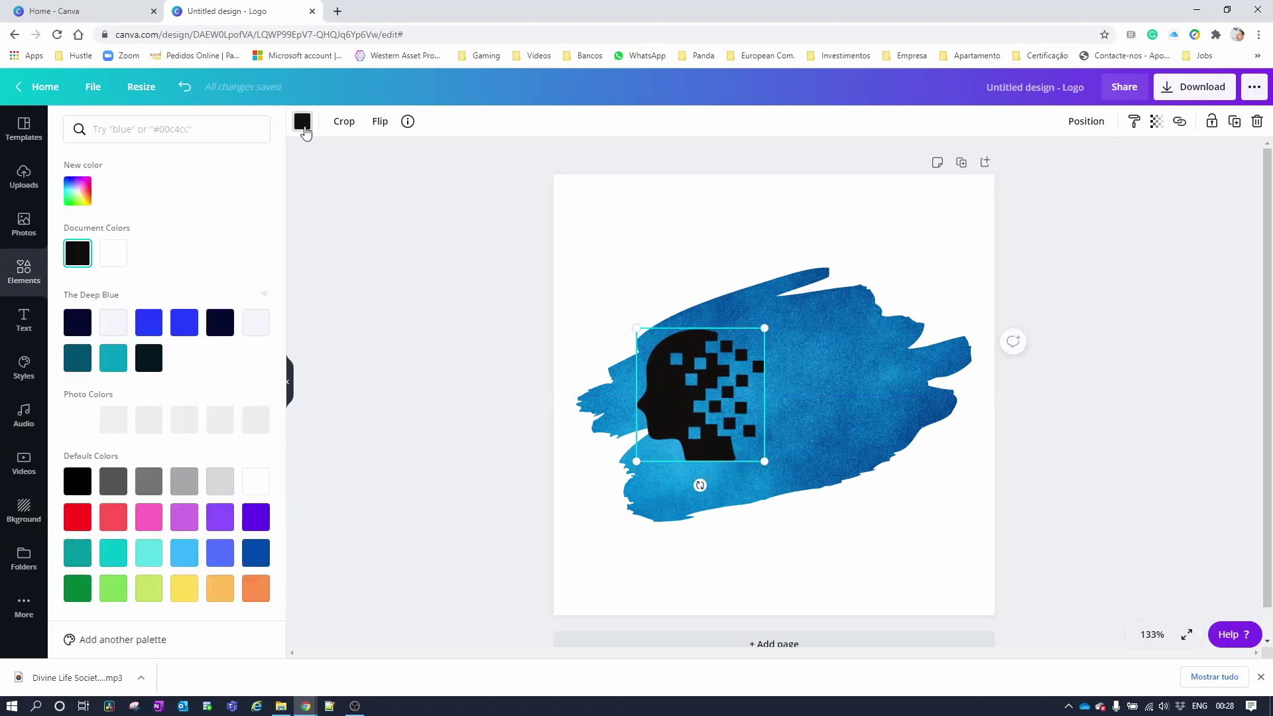
left_click(120, 252)
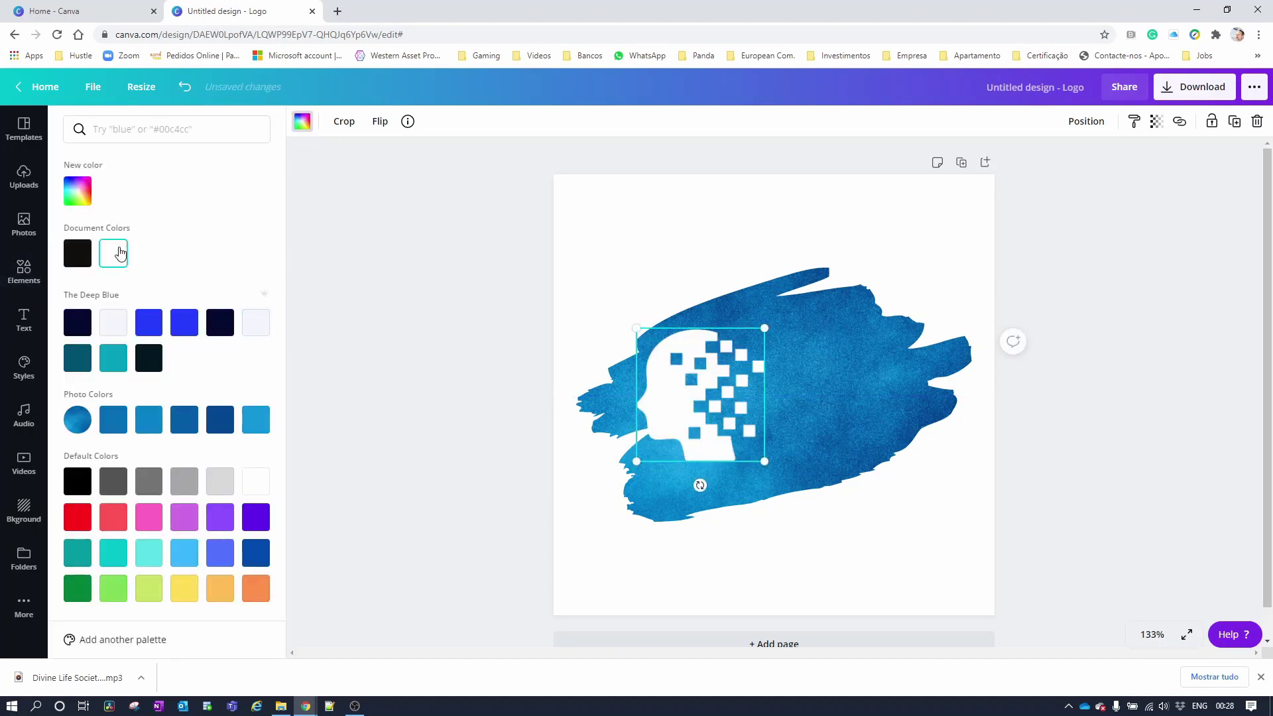
left_click(510, 530)
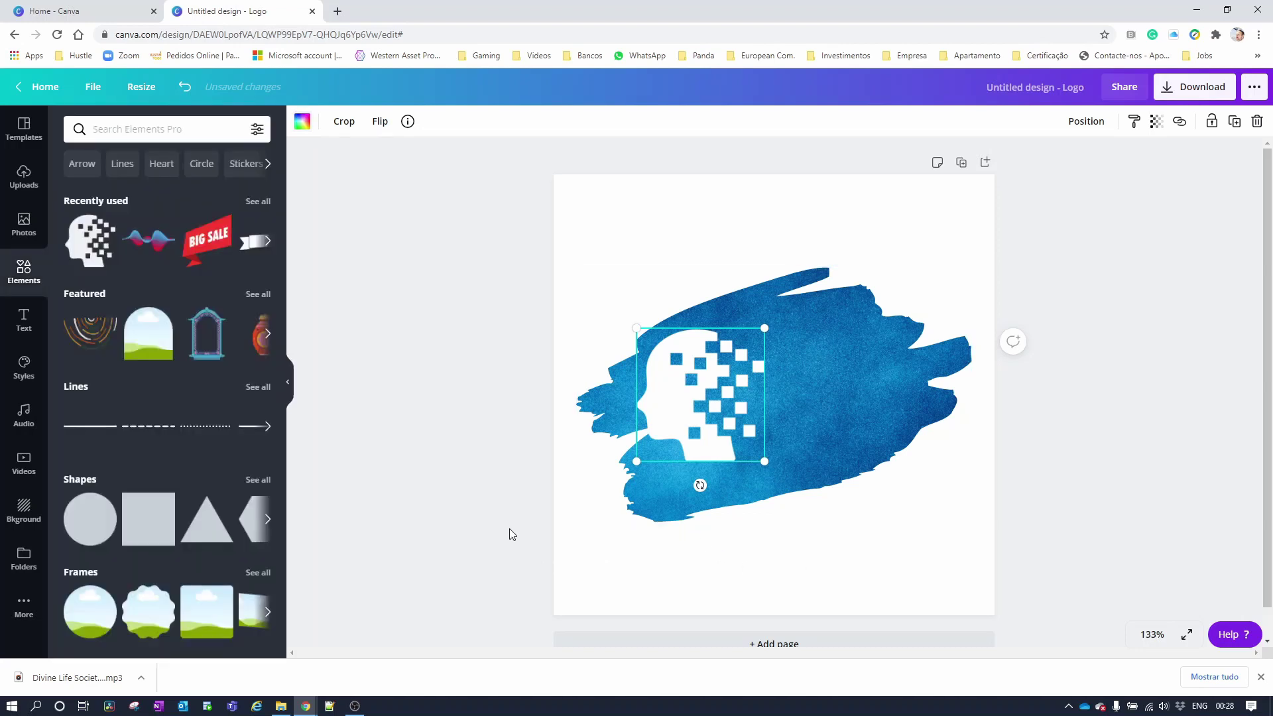
Step: Add a heading to the page reading "Creative" on the first line and "Minset" on the second
left_click(24, 321)
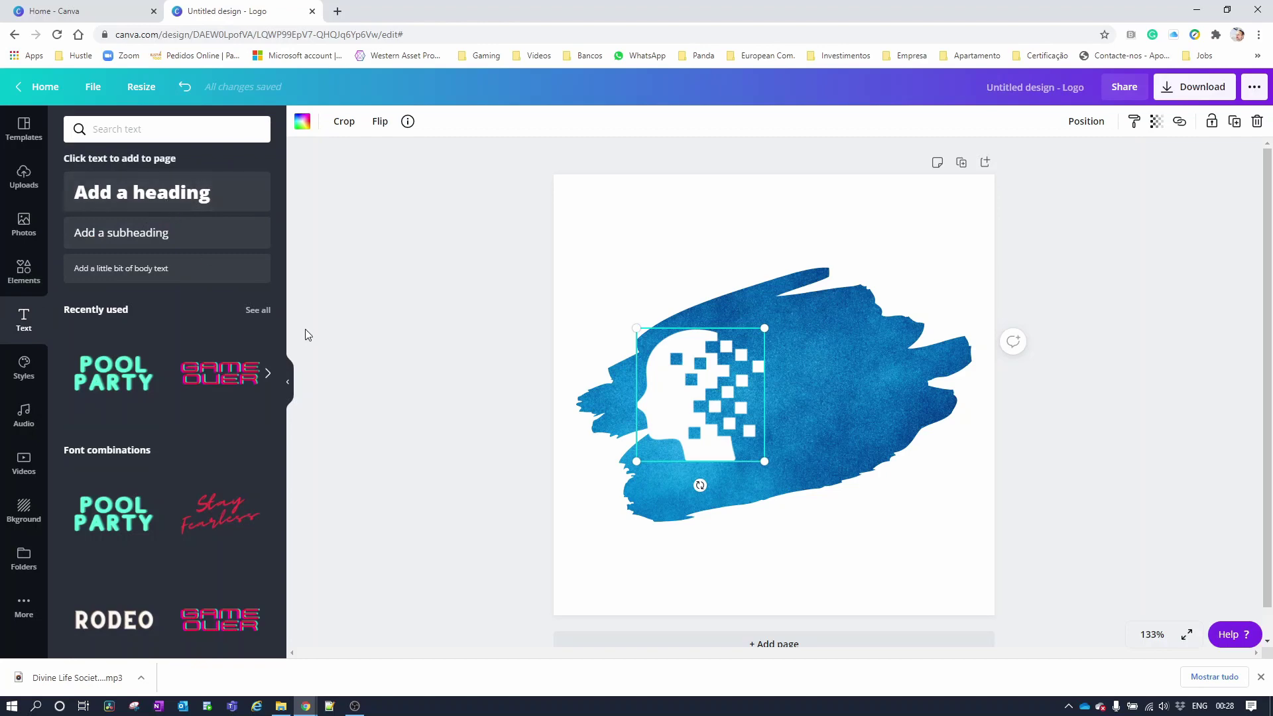
left_click_drag(284, 325, 263, 251)
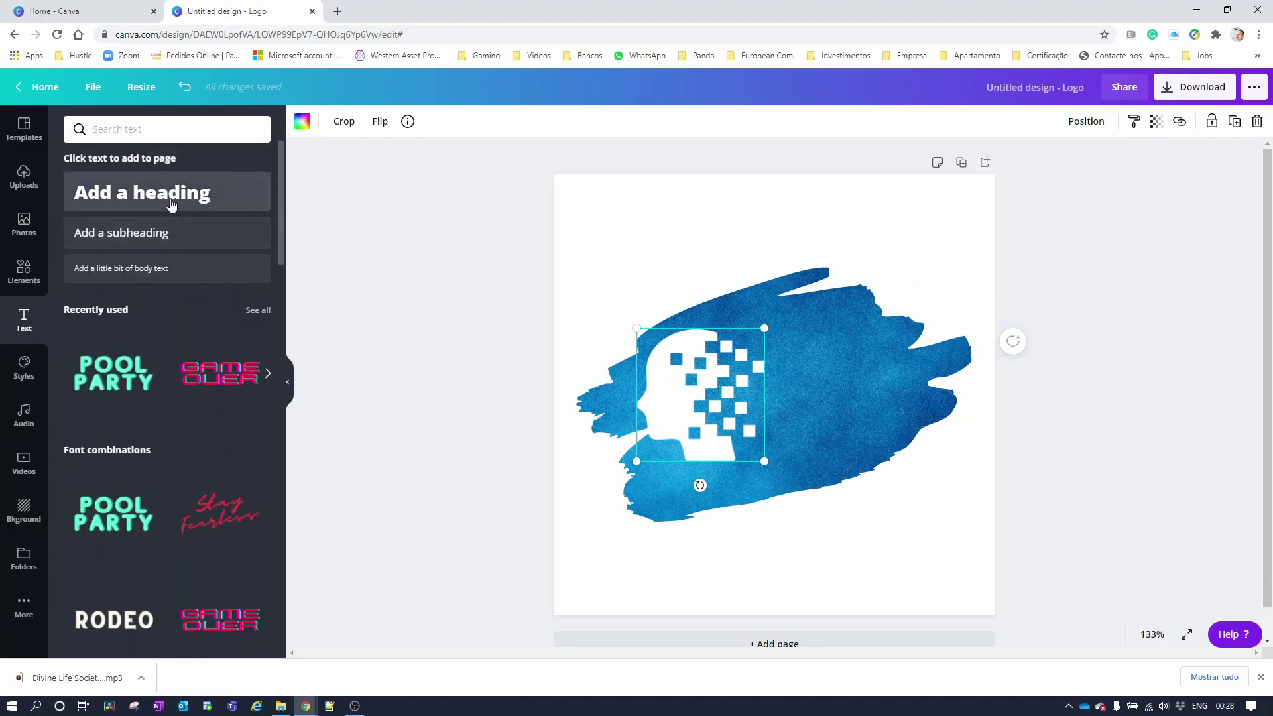
left_click(207, 200)
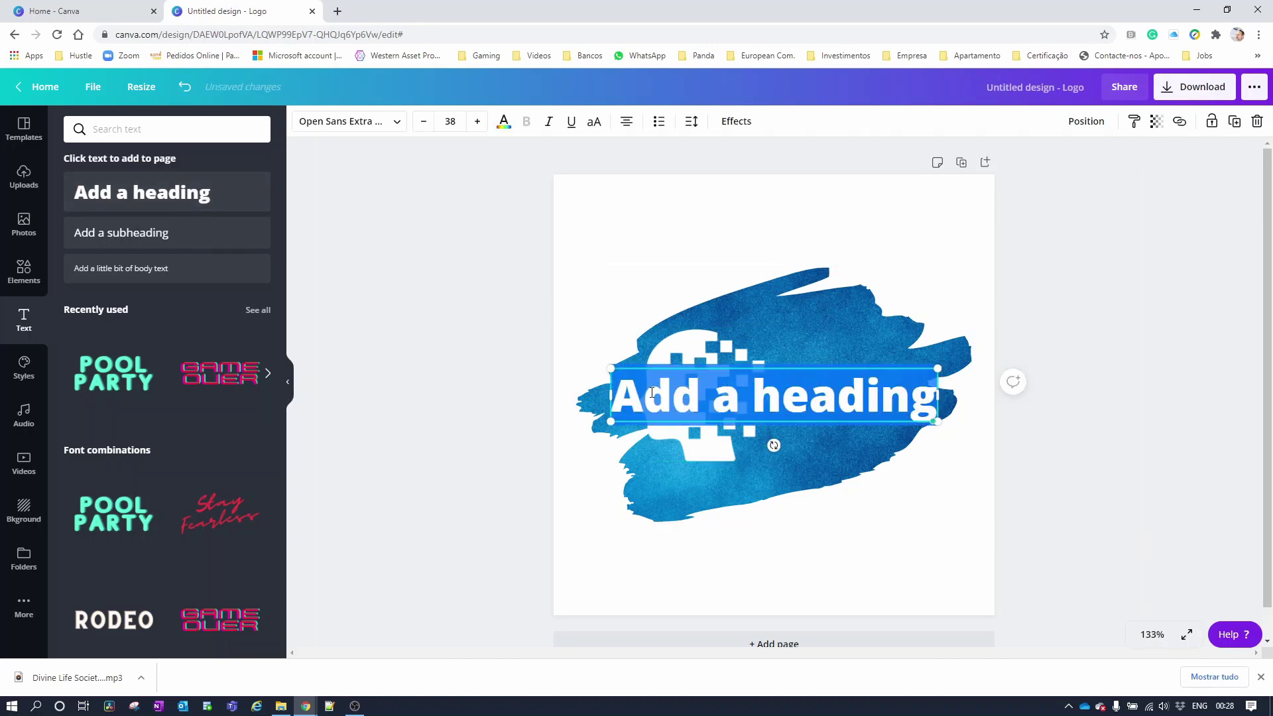
type("C")
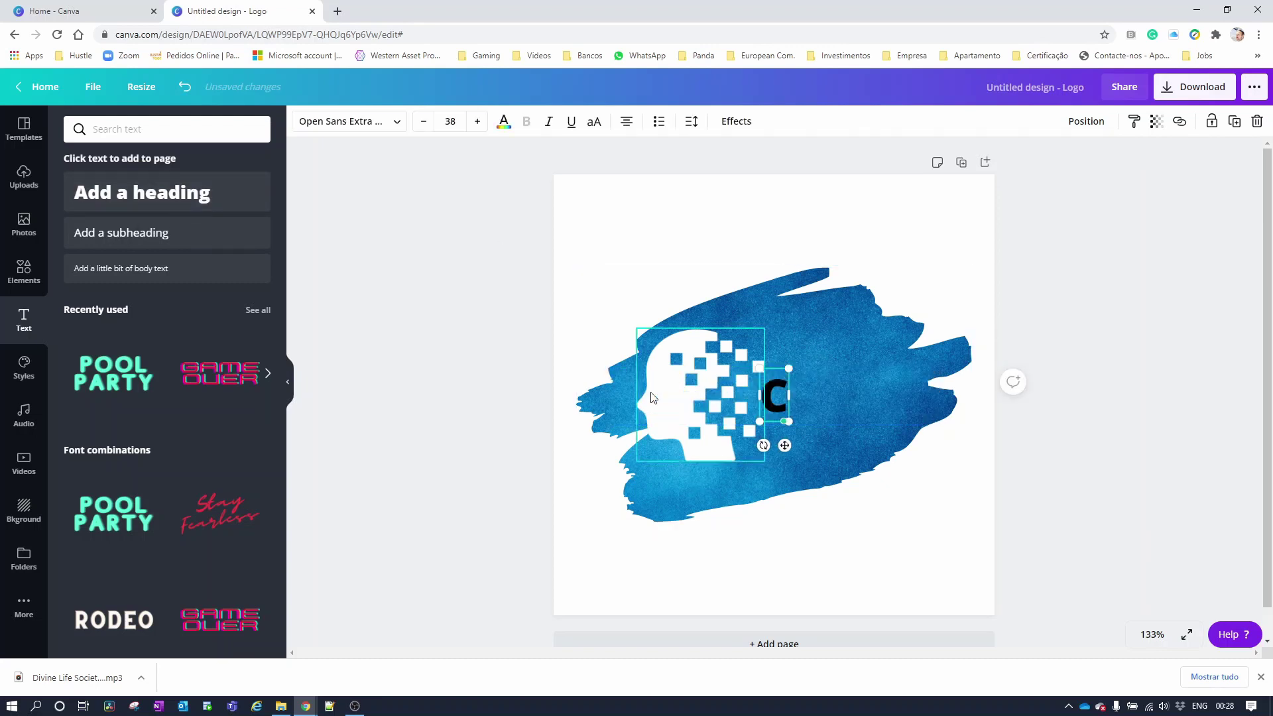
type("reative")
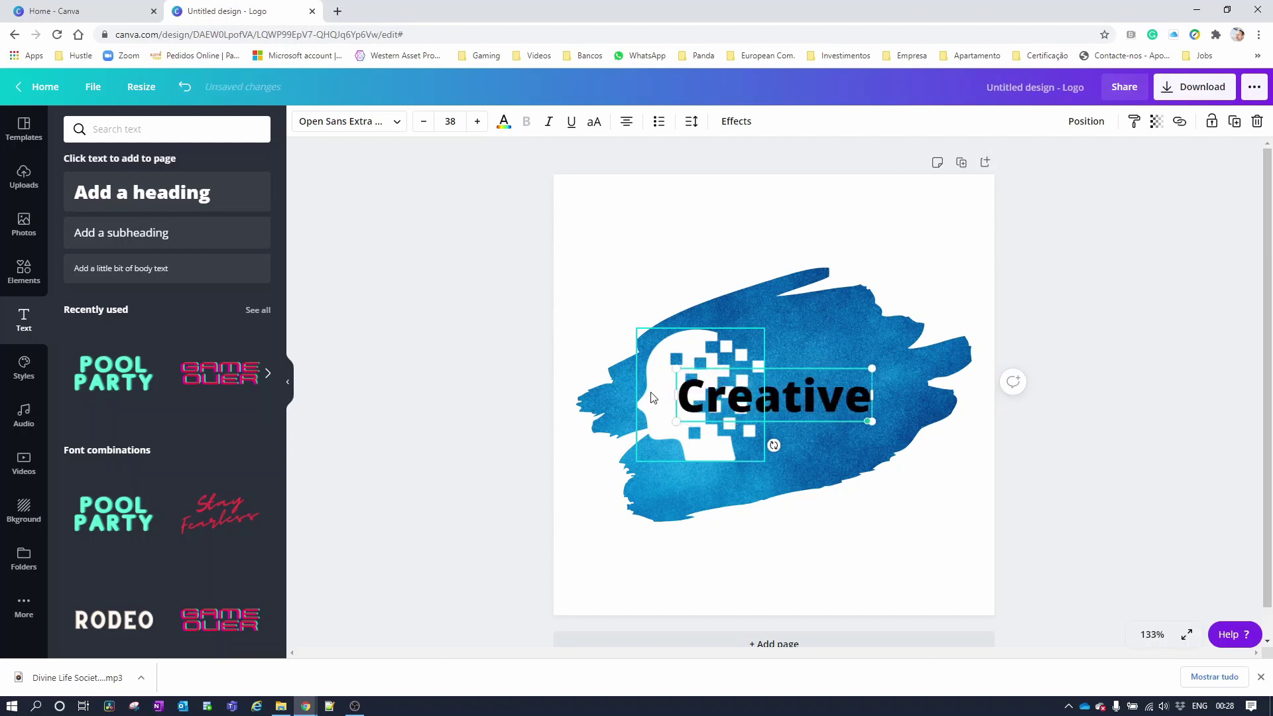
key("Return")
type("Mi")
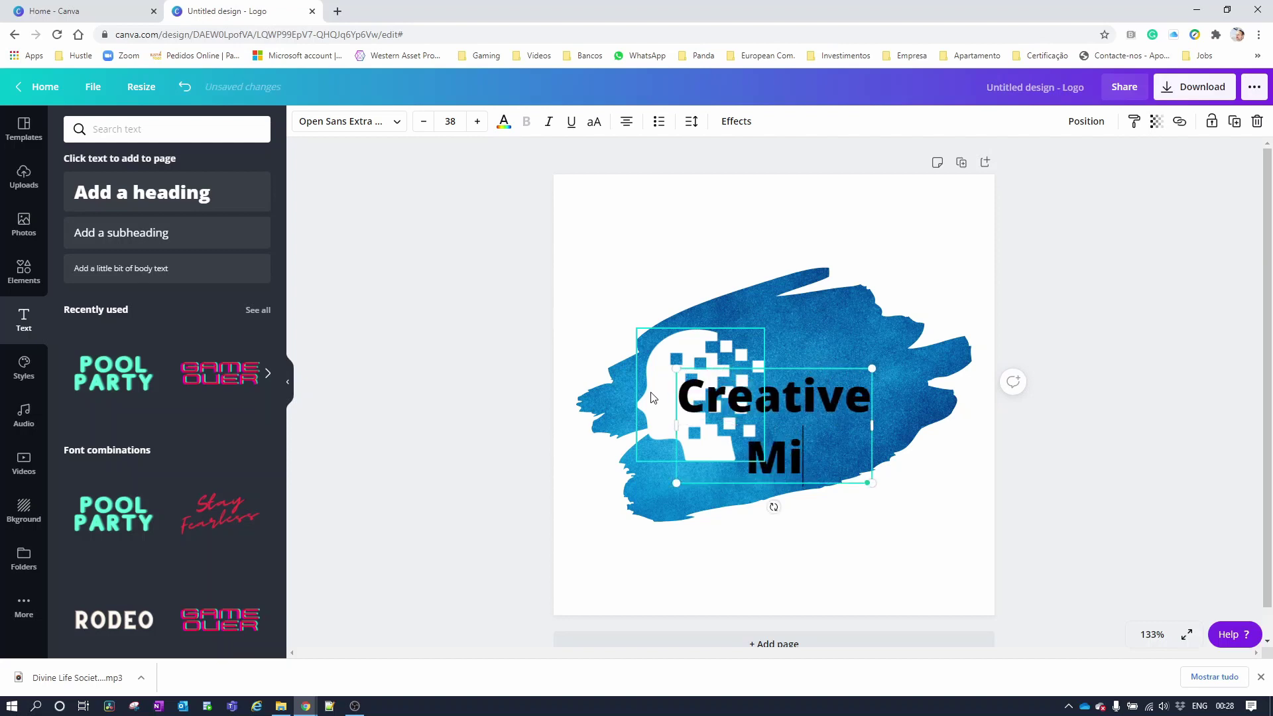
type("nset")
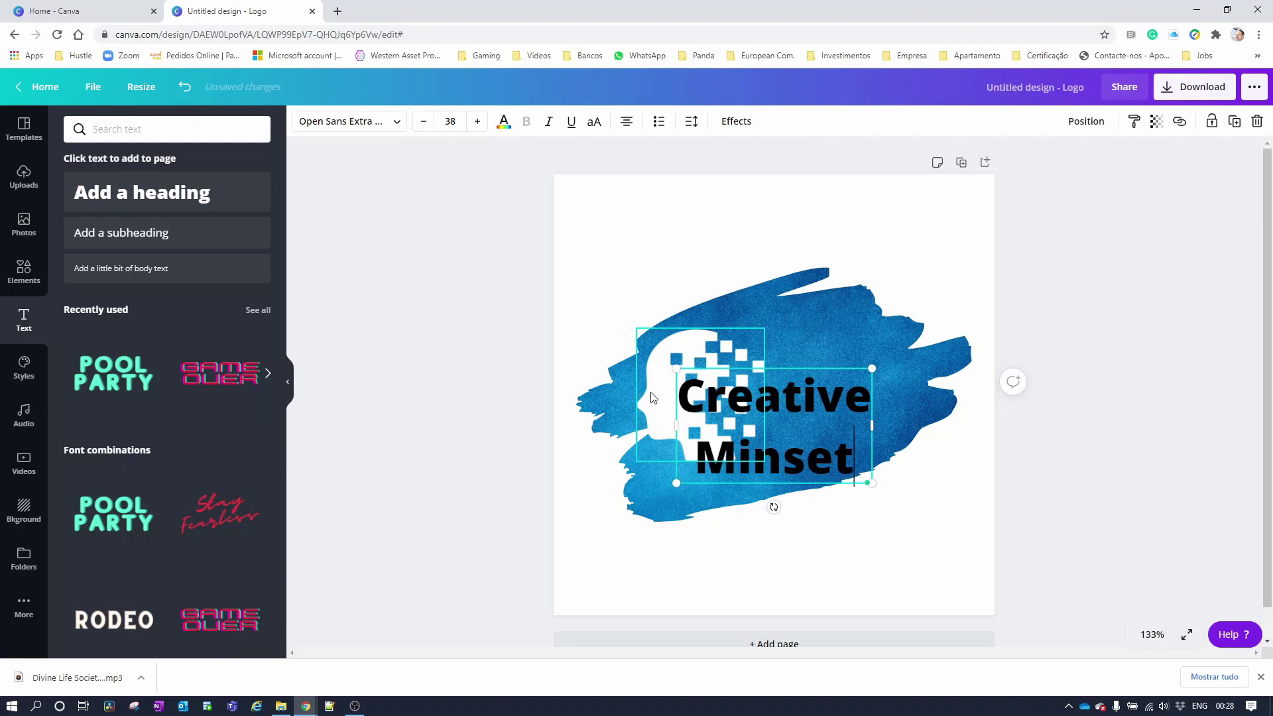
Step: Shrink the "Creative Minset" heading to font size 29,4 and position it just right of the head graphic on the brush stroke
left_click_drag(787, 368, 856, 345)
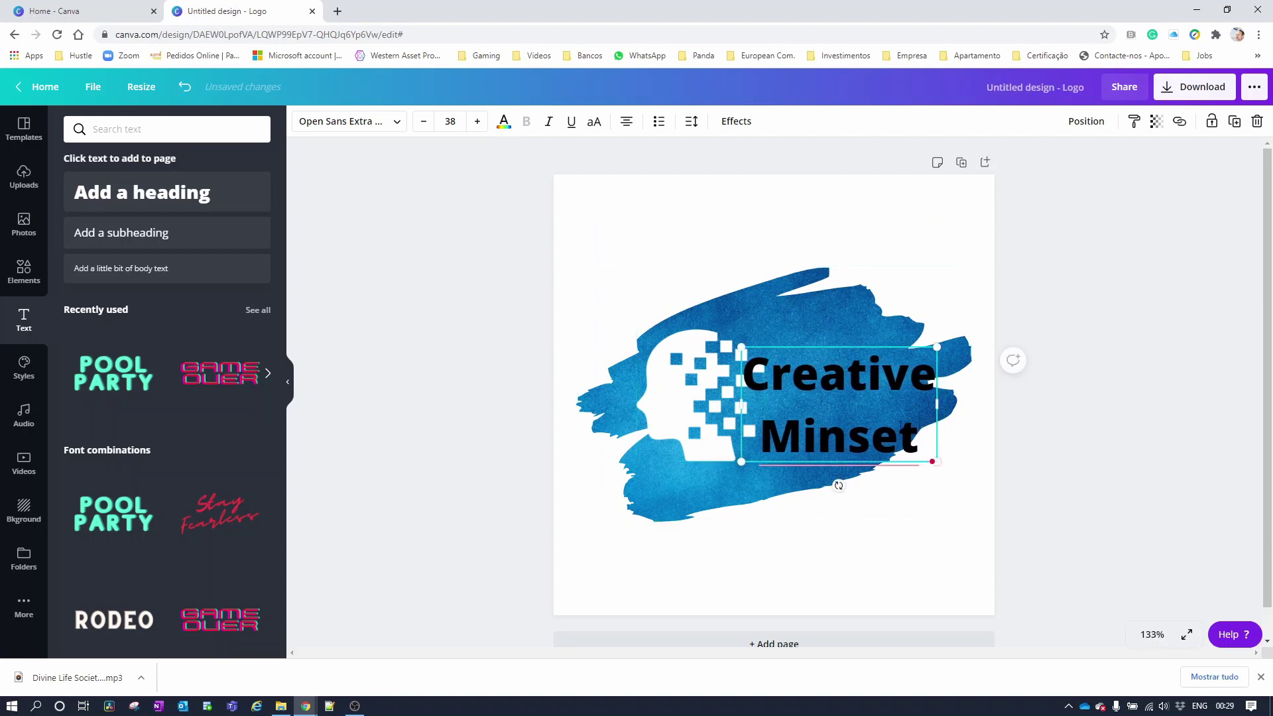
left_click_drag(936, 462, 874, 424)
mouse_move(860, 346)
left_mouse_down()
mouse_move(884, 350)
mouse_move(868, 350)
left_mouse_up()
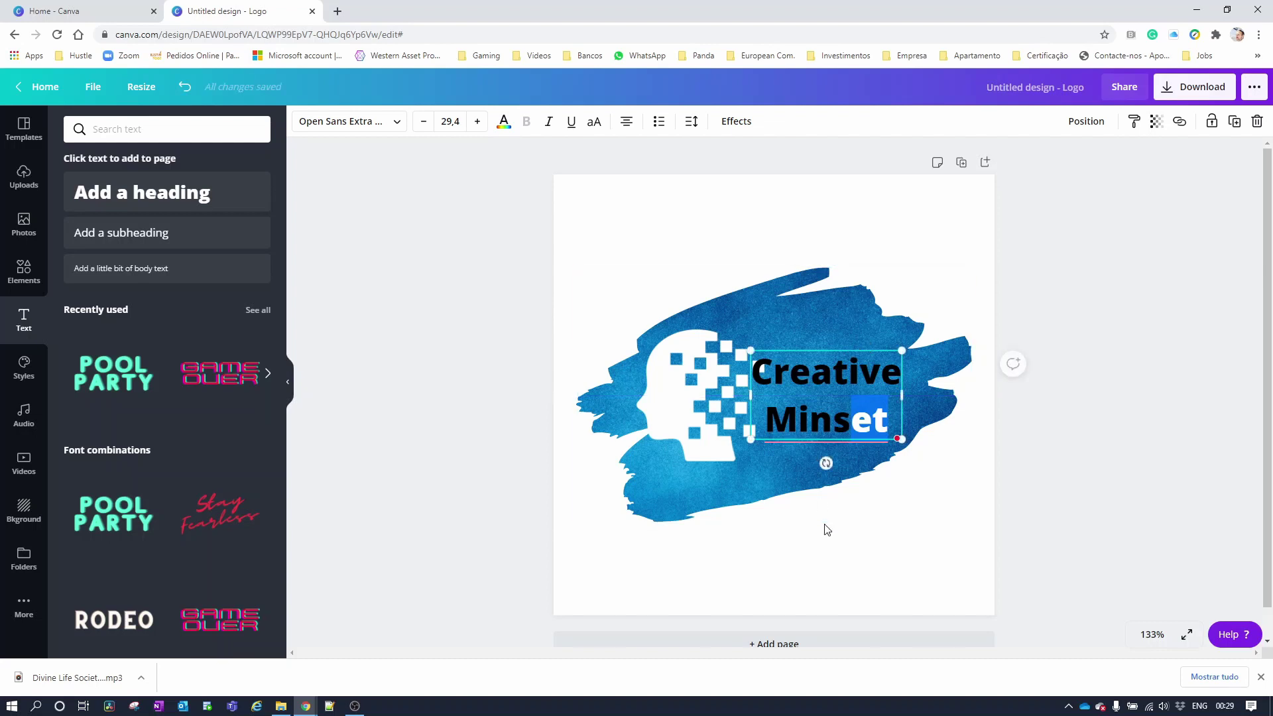
left_click(827, 529)
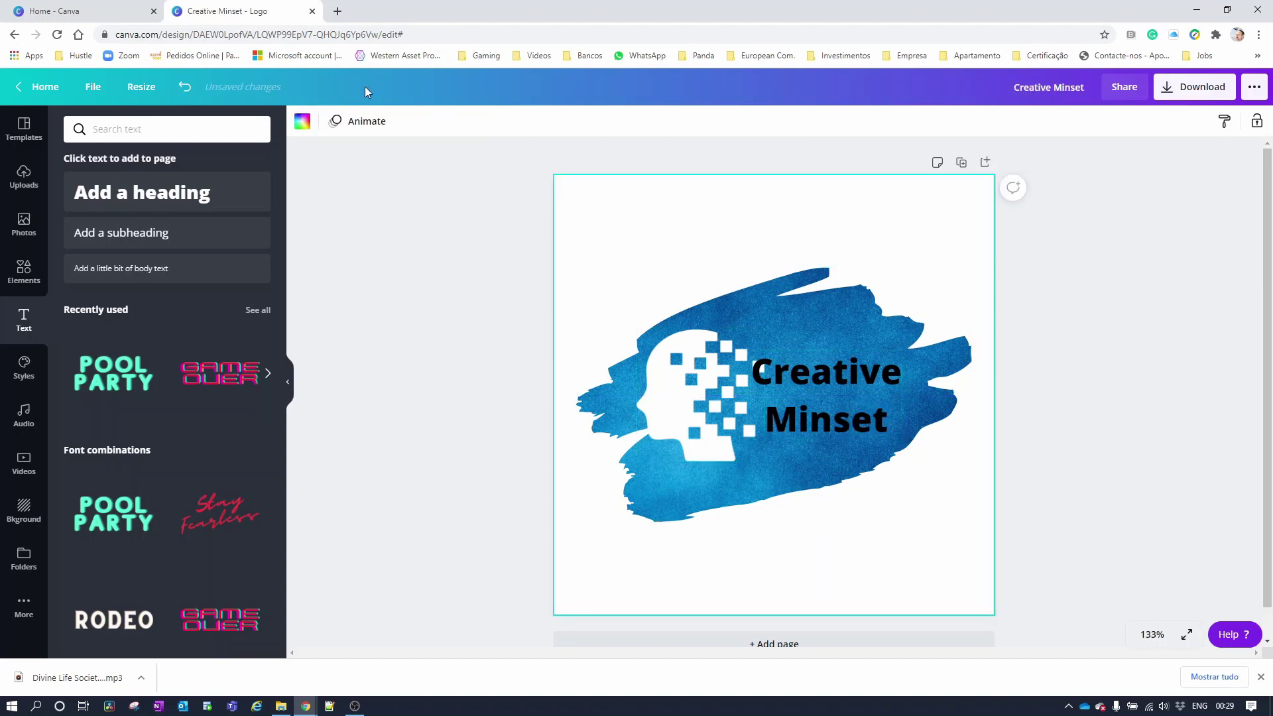
left_click(791, 428)
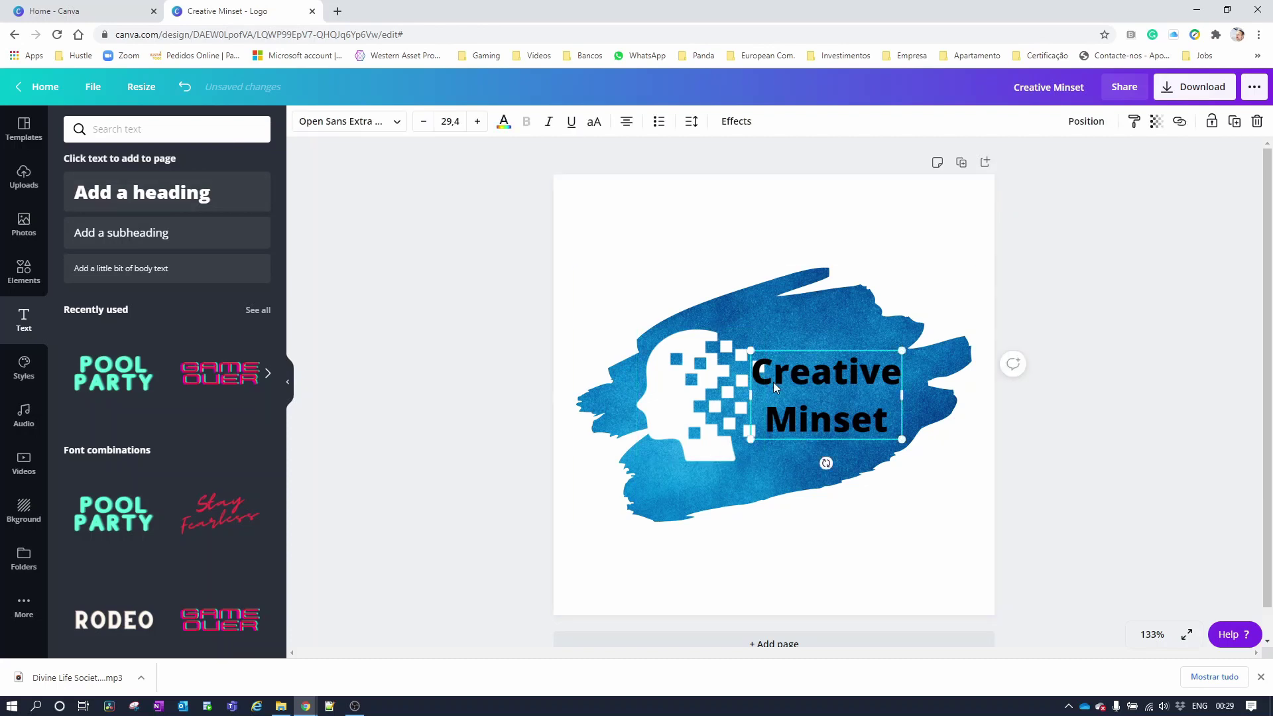
Step: Compare the uploaded fonts GROBOLD, Sacred Hertz and Sketch 3D on the "Creative Minset" heading and settle on GROBOLD
left_click(398, 123)
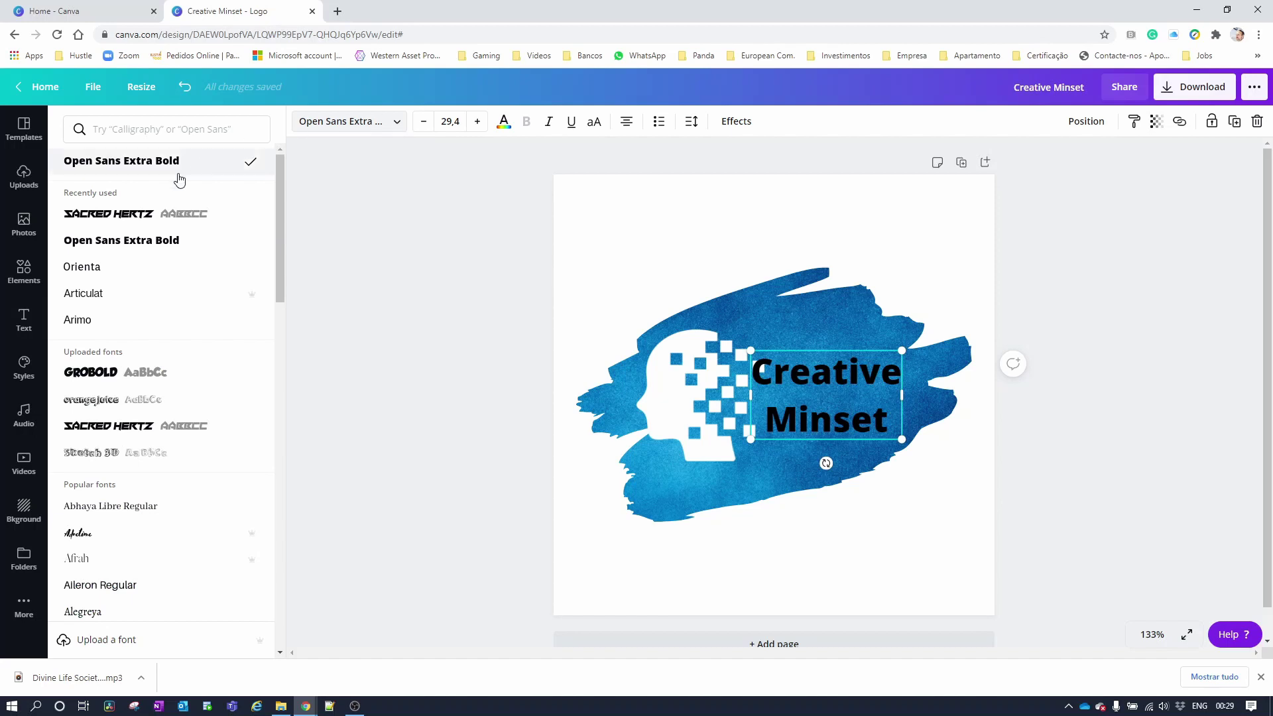
left_click(100, 380)
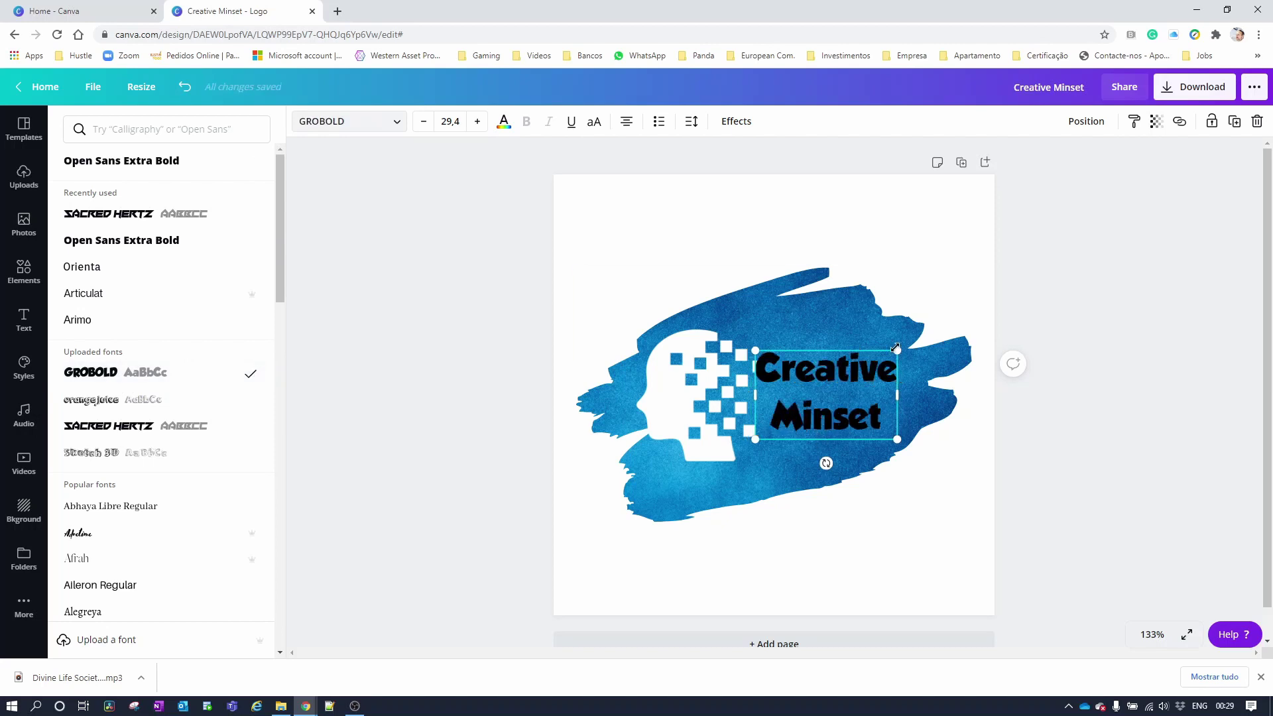
left_click(130, 431)
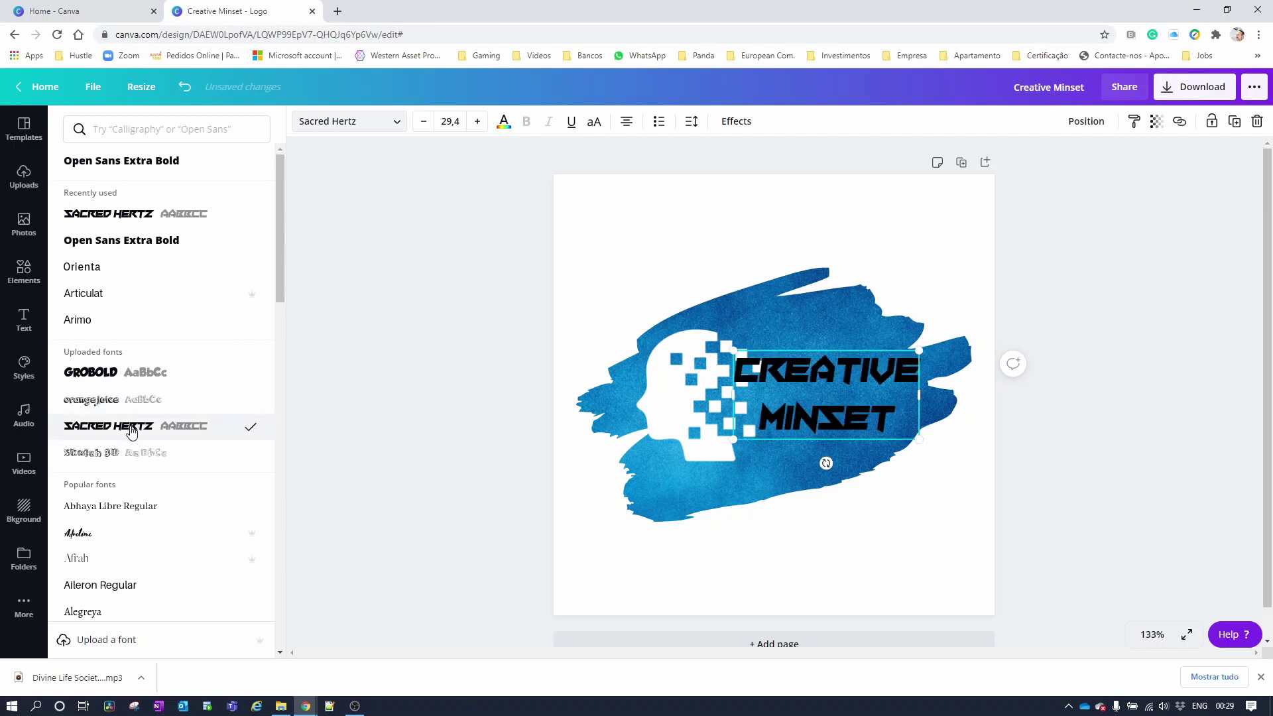
left_click(116, 457)
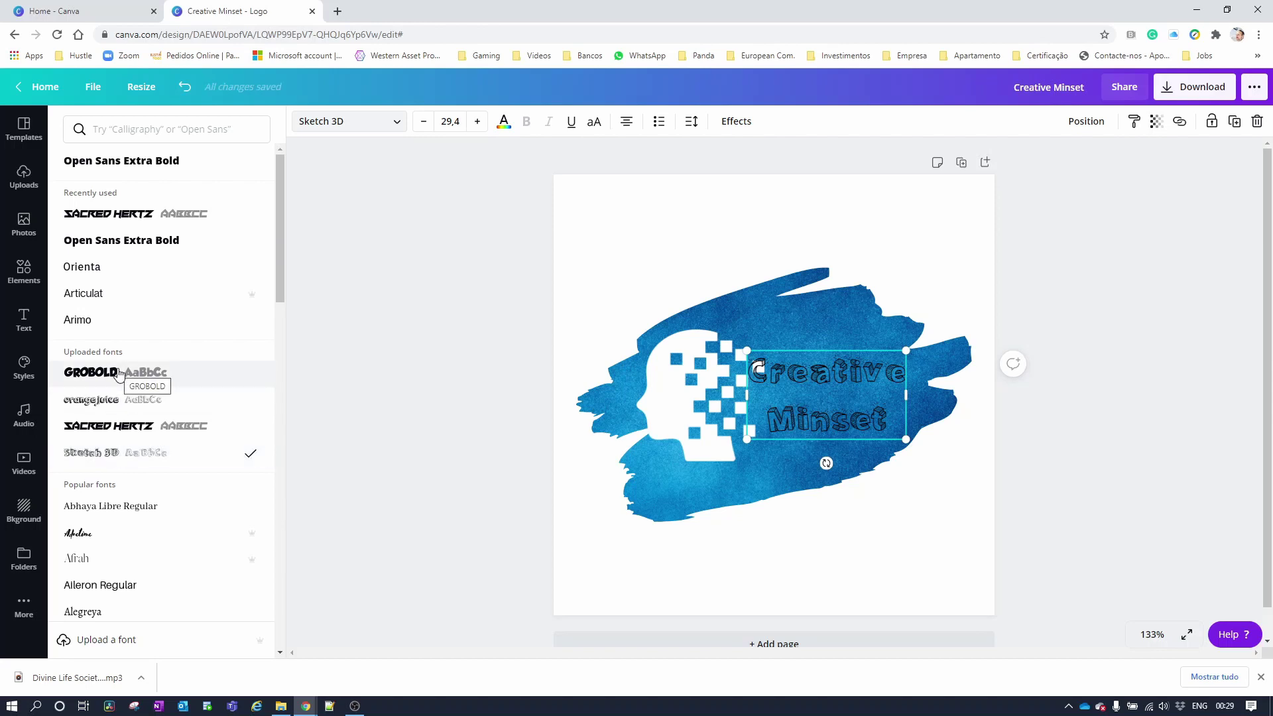
left_click(118, 373)
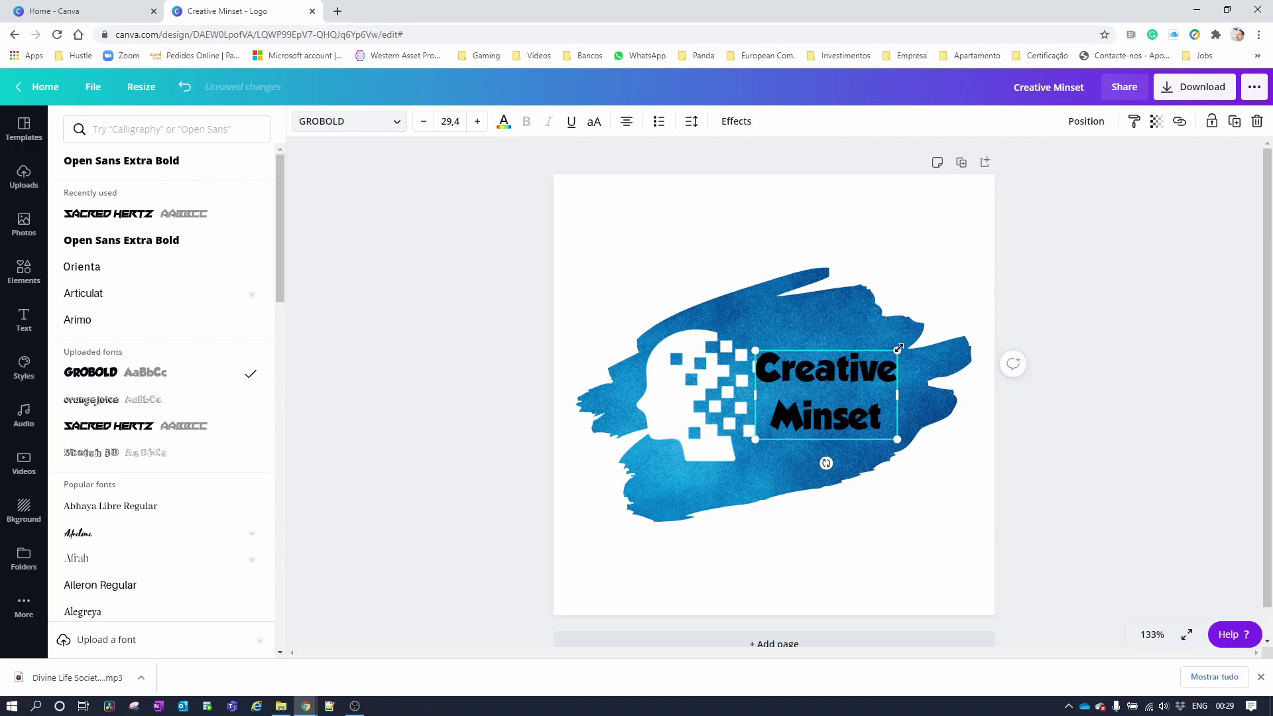
Step: Recolour only the word "Creative" in the heading white using the document colours
left_click(820, 374)
left_click_drag(757, 370, 915, 376)
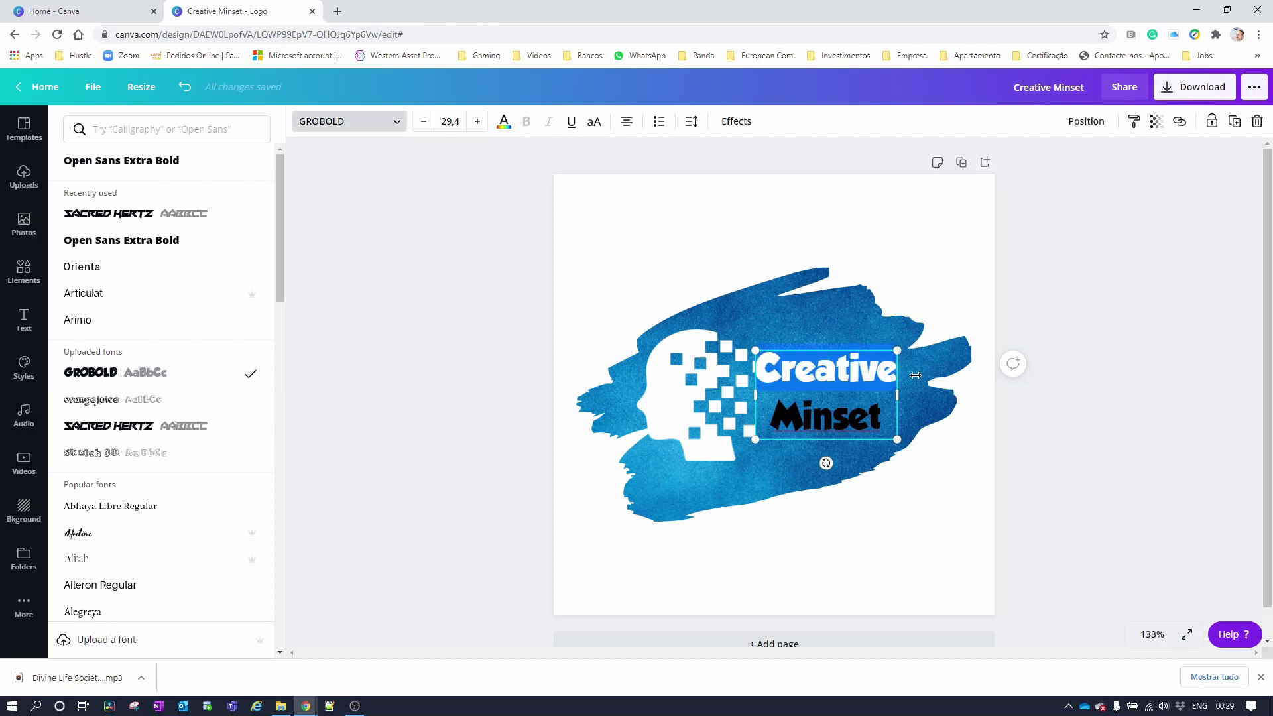
left_click(505, 121)
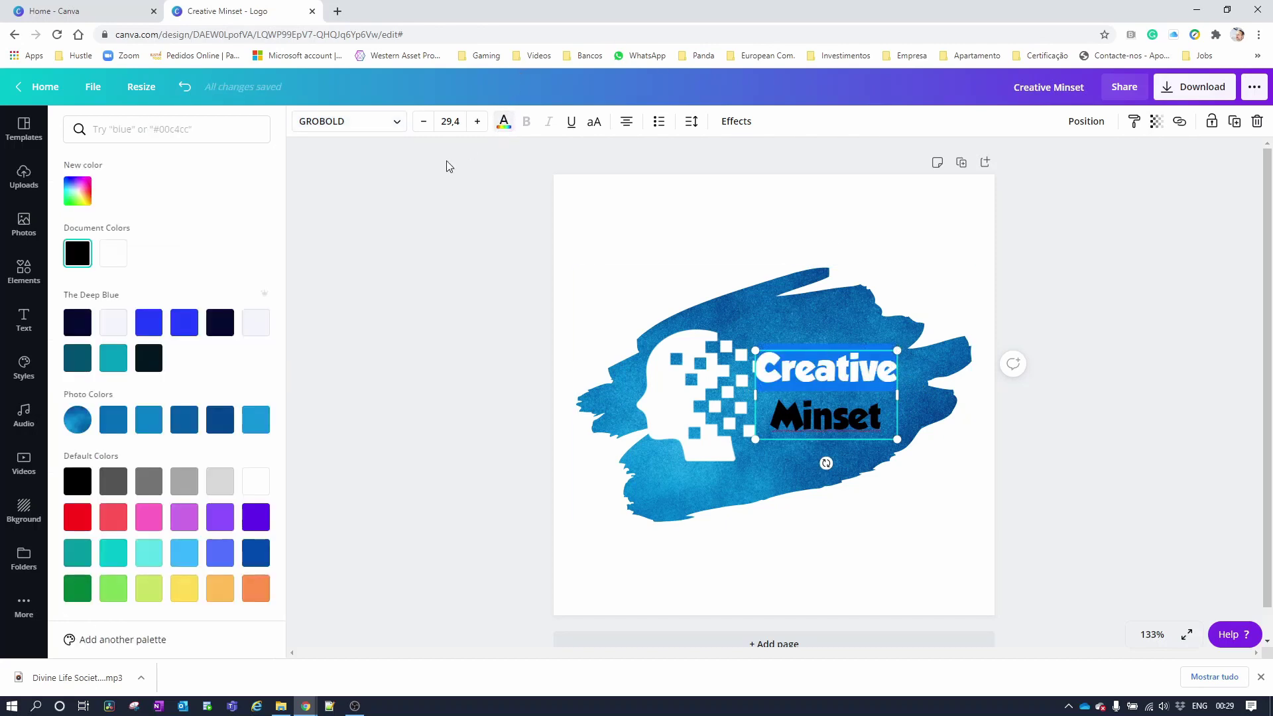
left_click(110, 258)
left_click(686, 509)
Step: Try the lightest blue from the photo colours on the word "Minset" in the heading
left_click(793, 415)
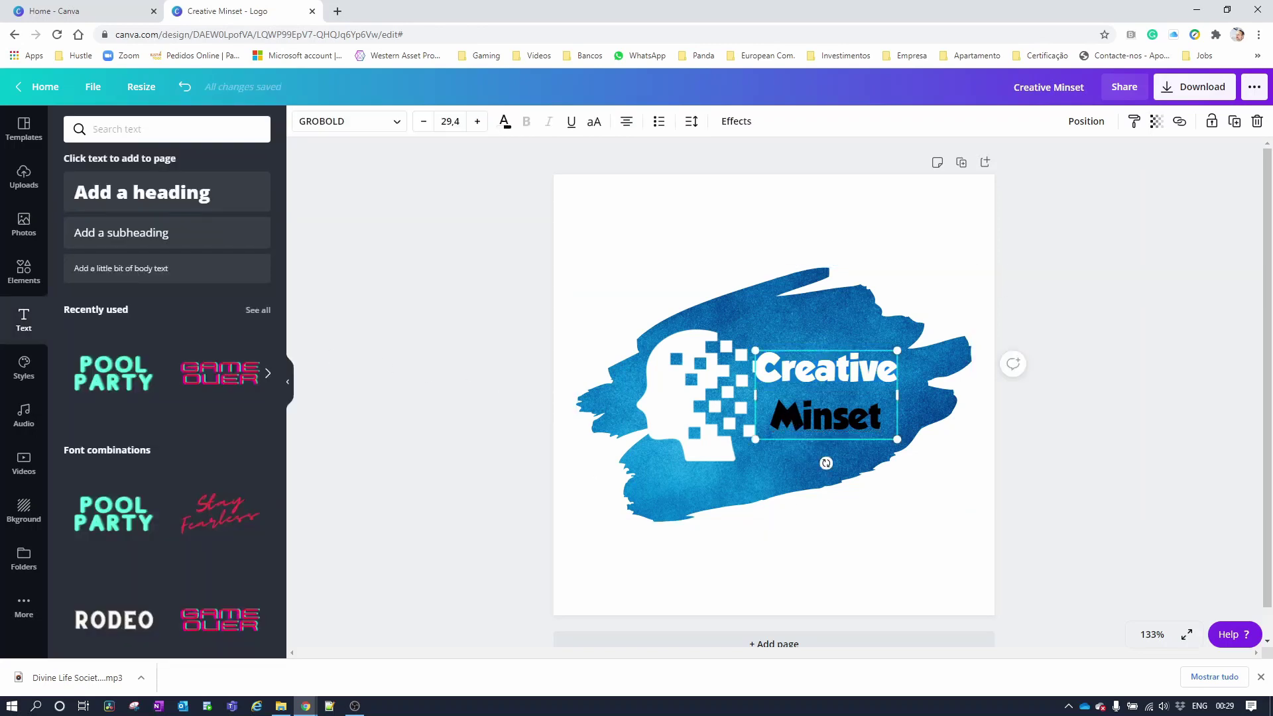
double_click(781, 412)
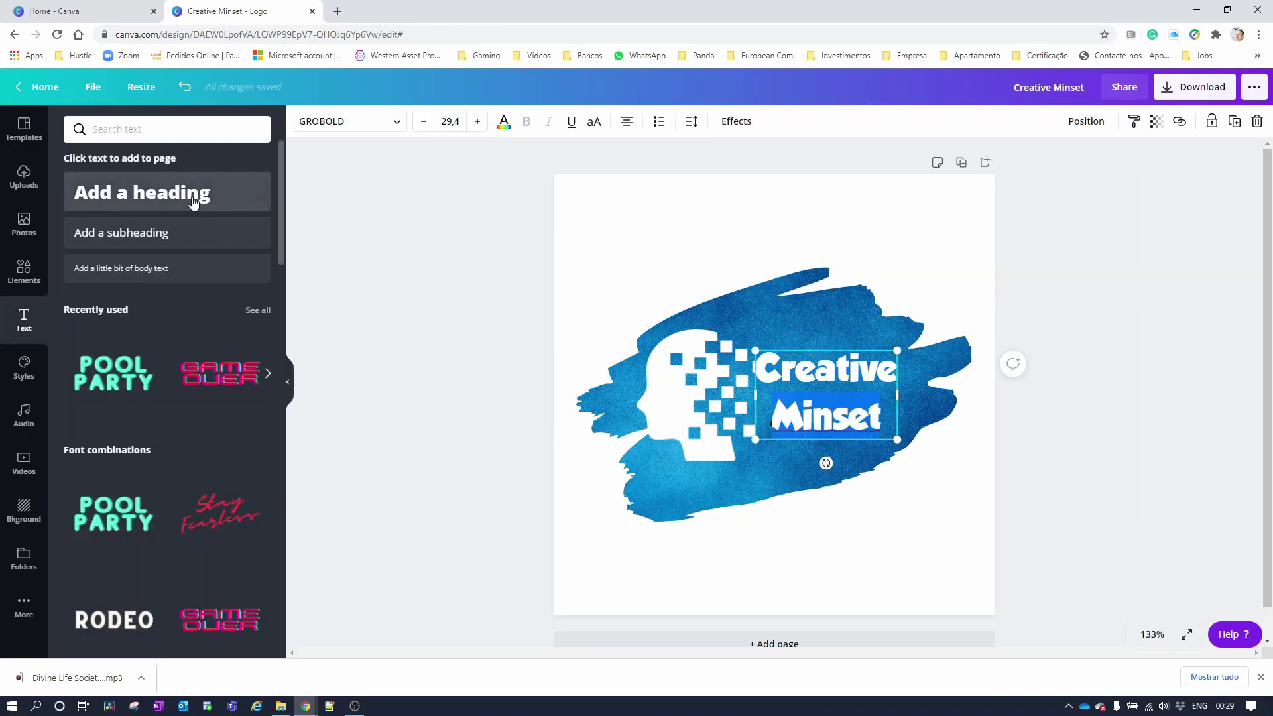
left_click(504, 123)
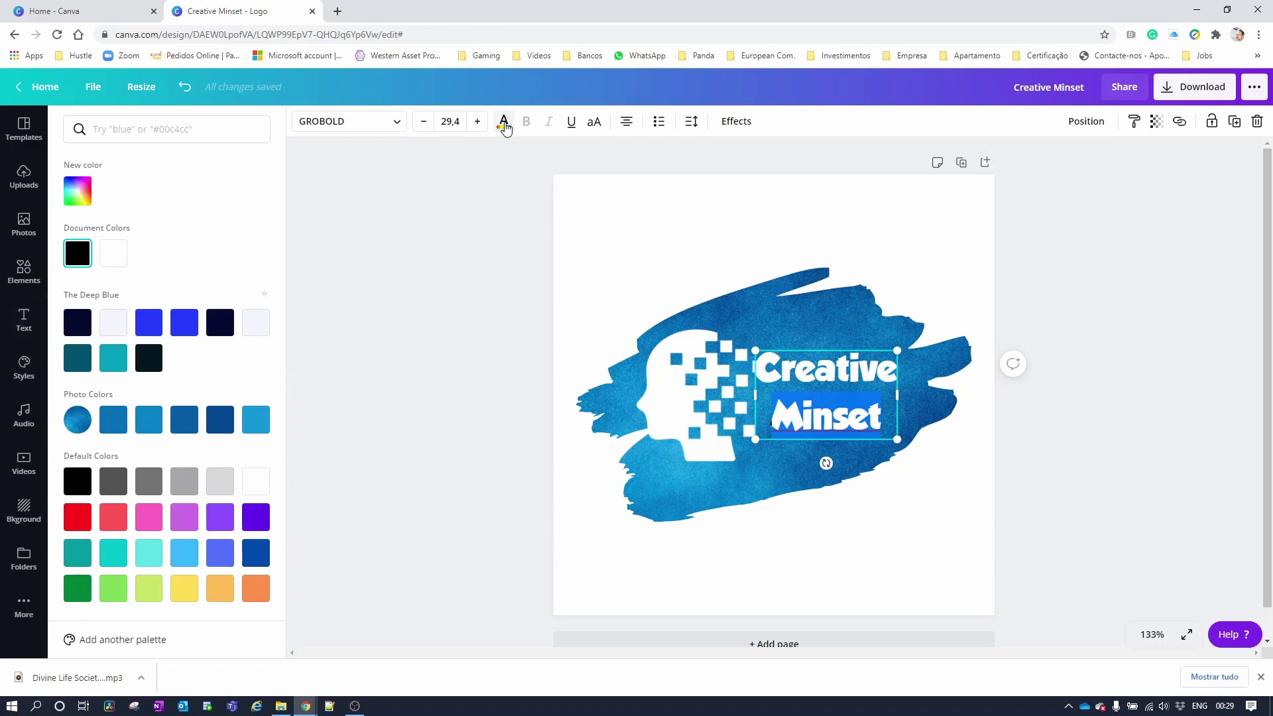
left_click(250, 425)
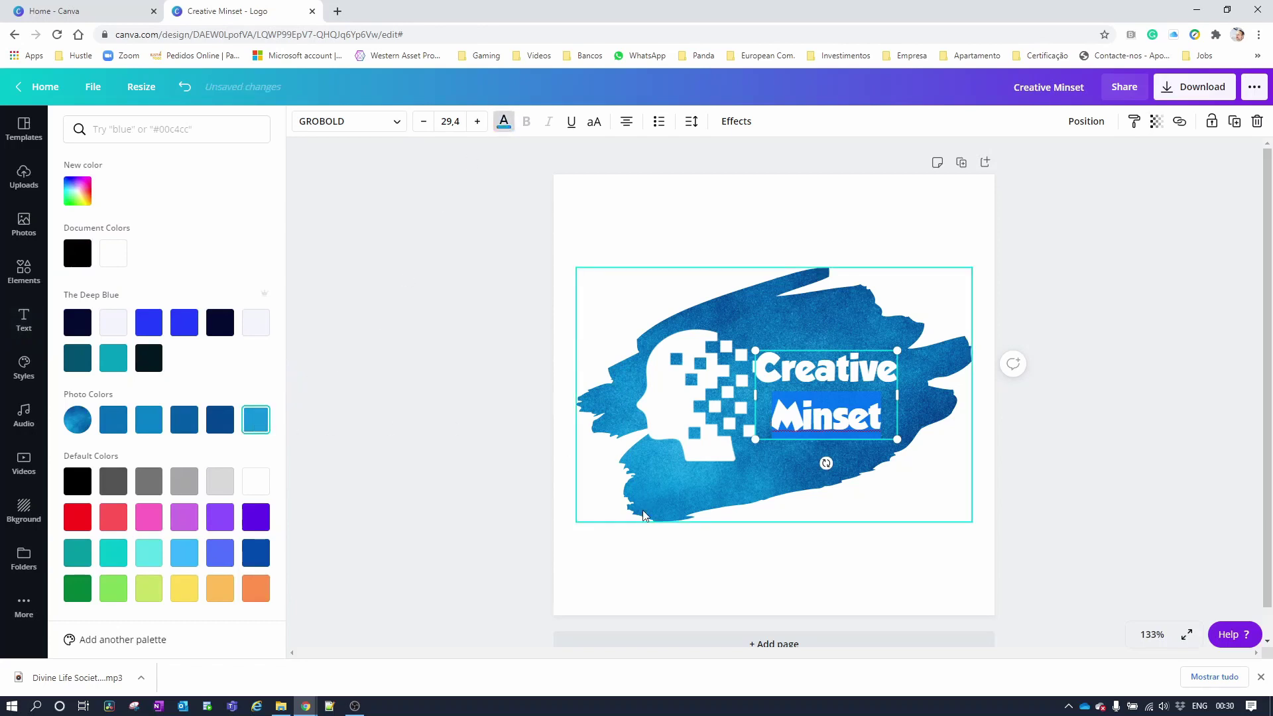
key("Escape")
left_click(842, 563)
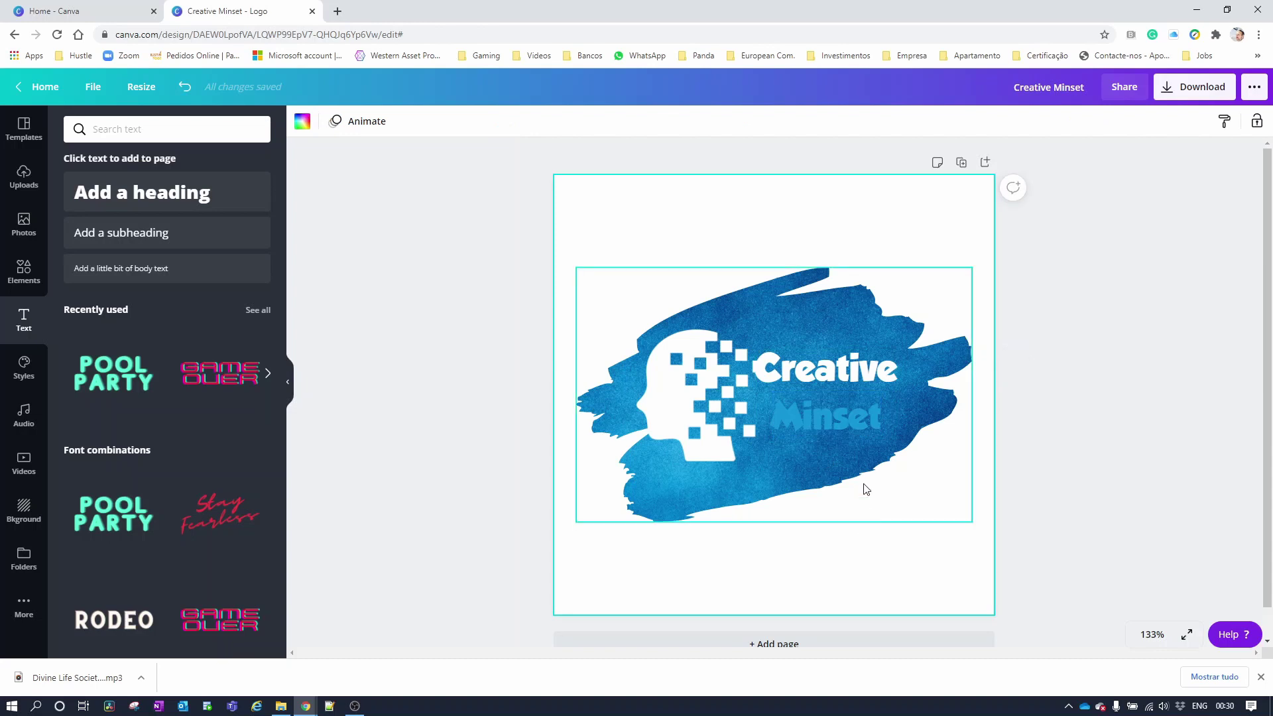
Step: Try the darkest blue from the photo colours on the word "Minset"
double_click(825, 424)
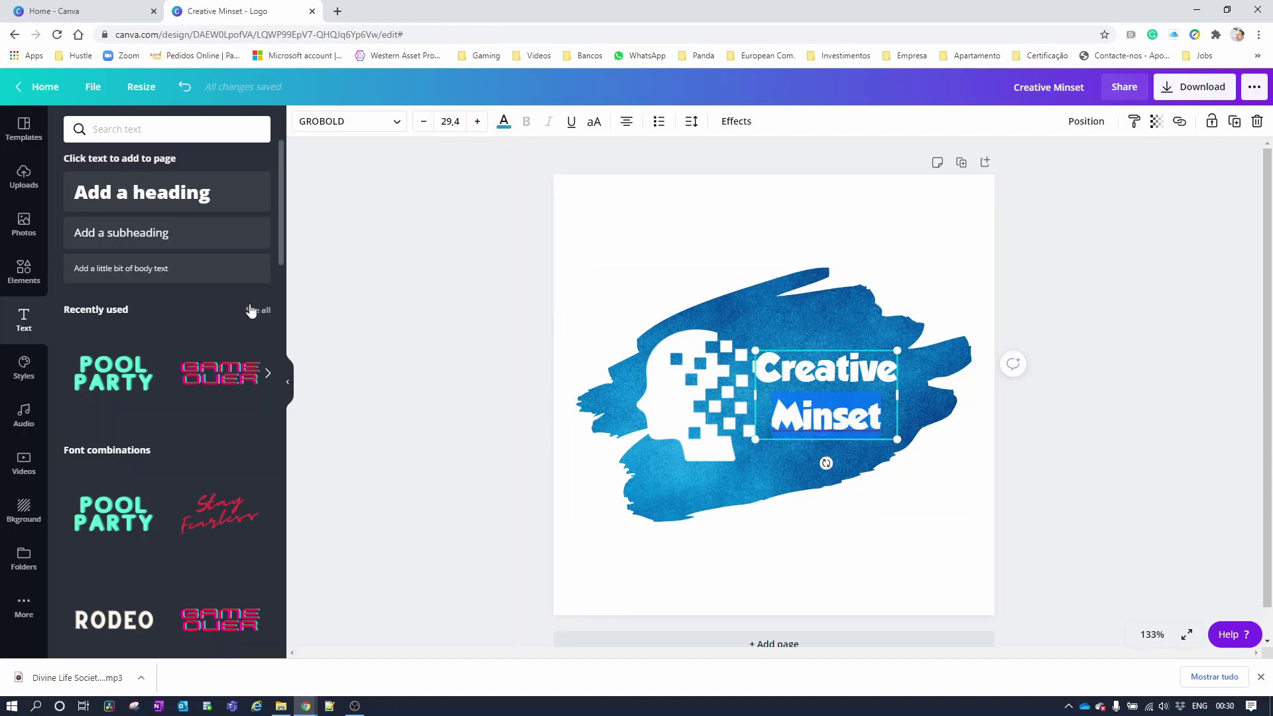
left_click(504, 121)
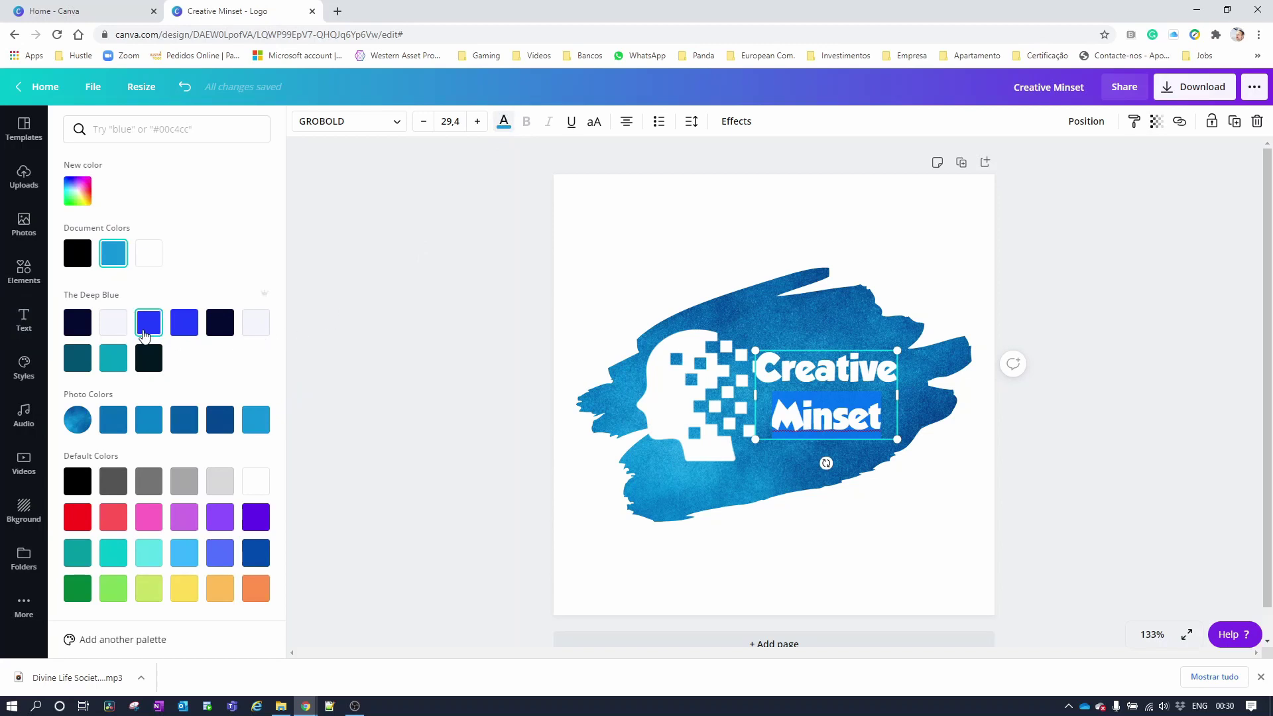
left_click(223, 426)
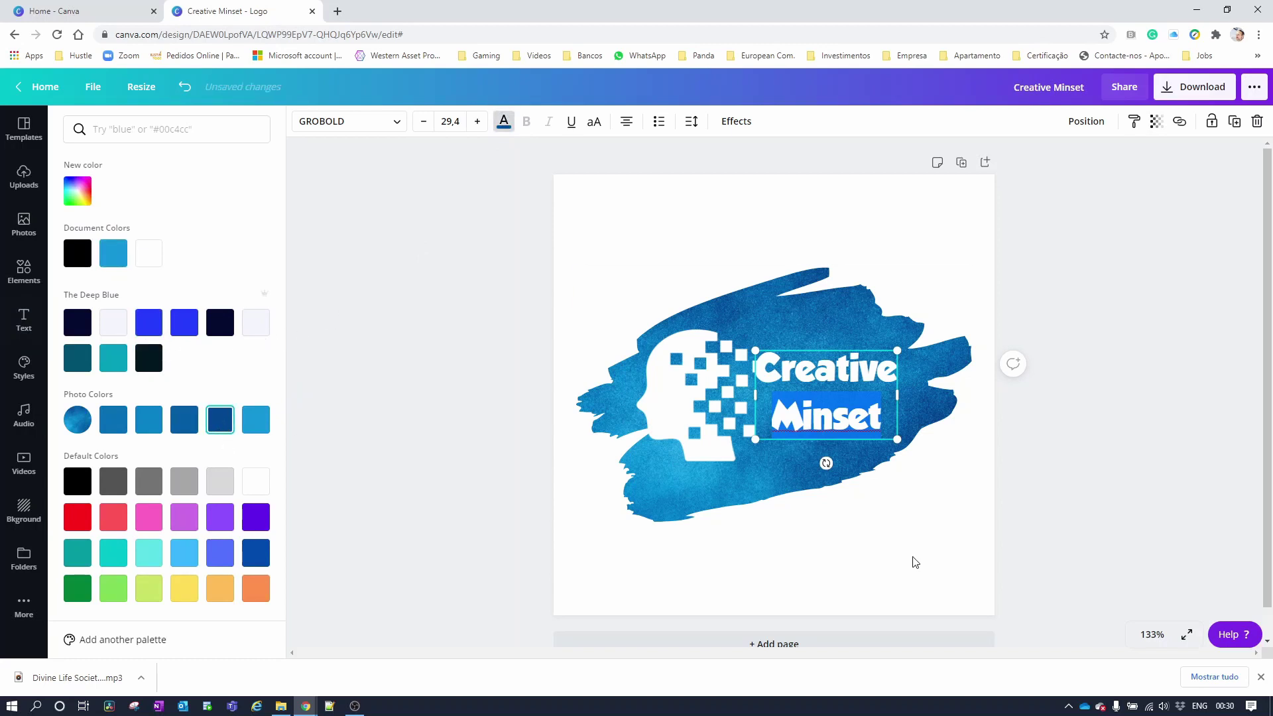
left_click(941, 574)
left_click(834, 417)
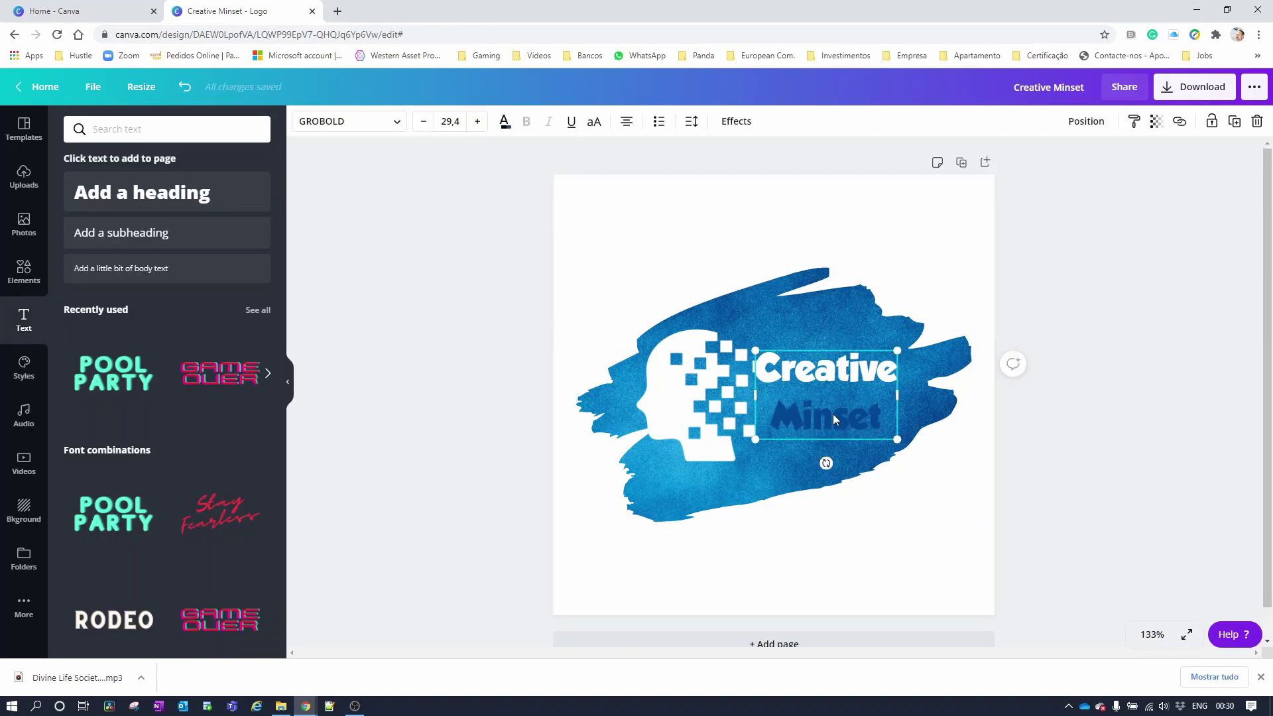
Step: Try the medium blue from the photo colours on the word "Minset"
left_click_drag(779, 414, 891, 419)
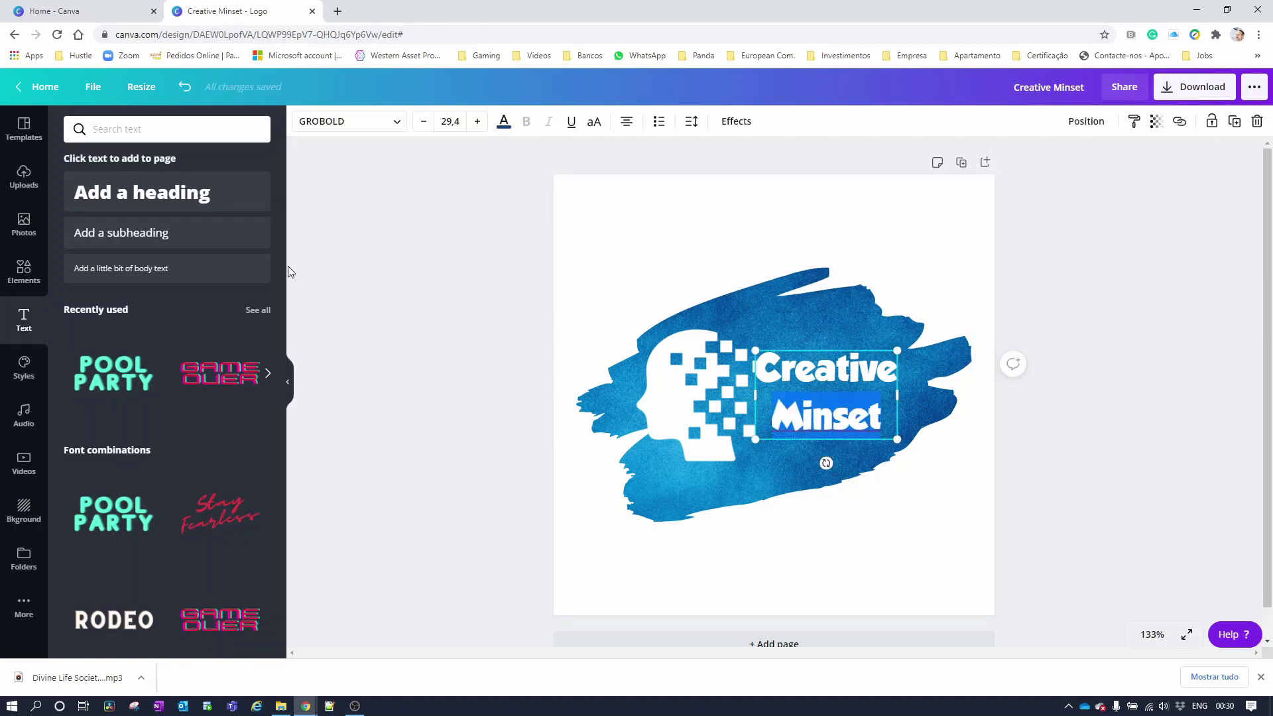
left_click(504, 122)
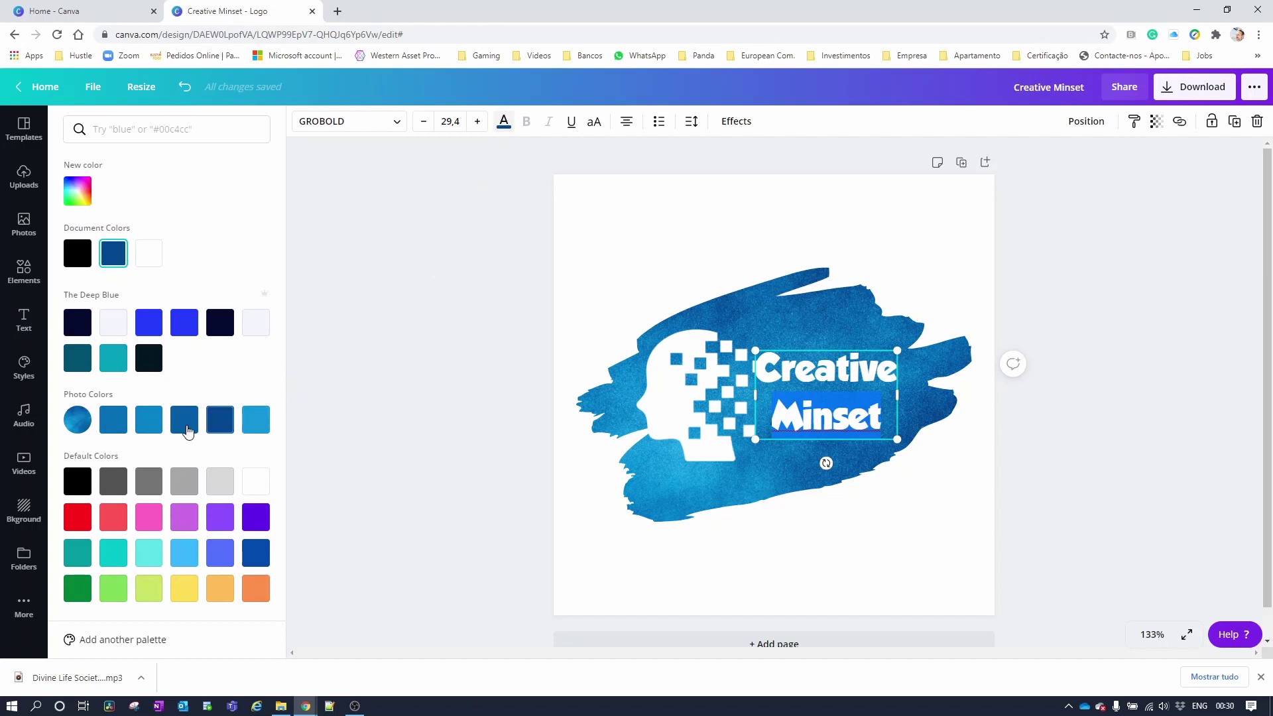
left_click(116, 359)
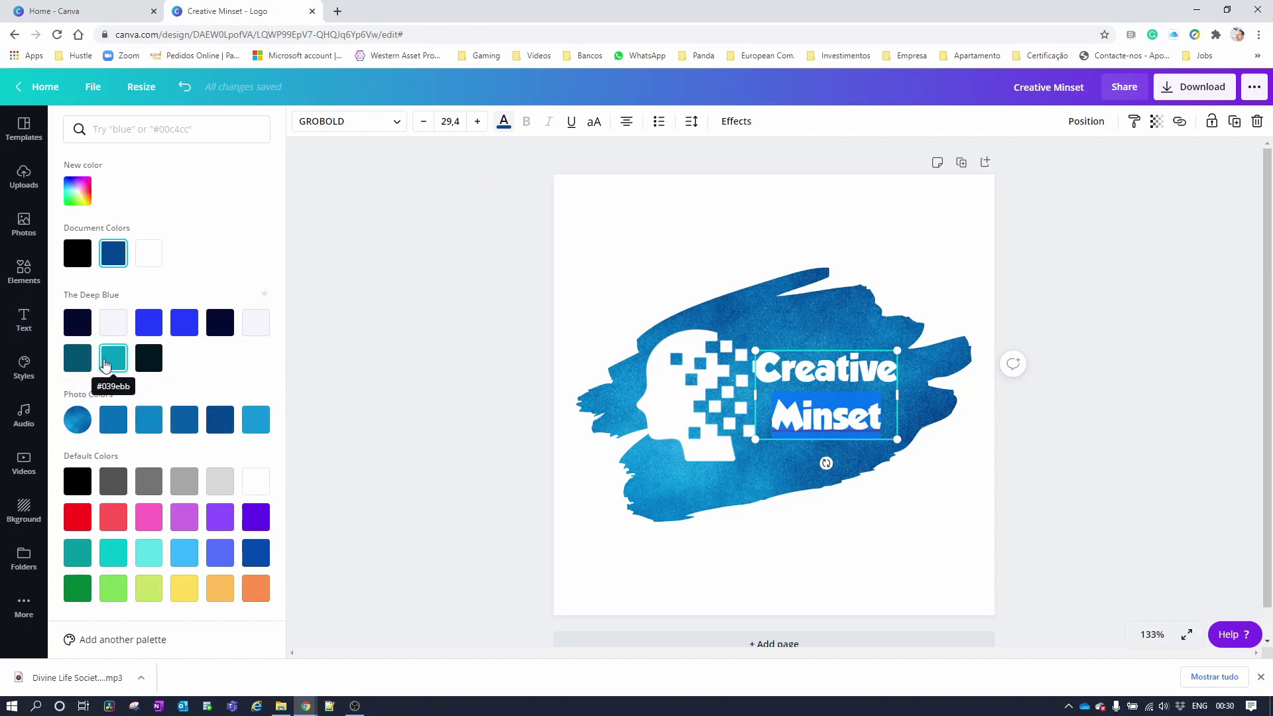
left_click(113, 419)
key("Escape")
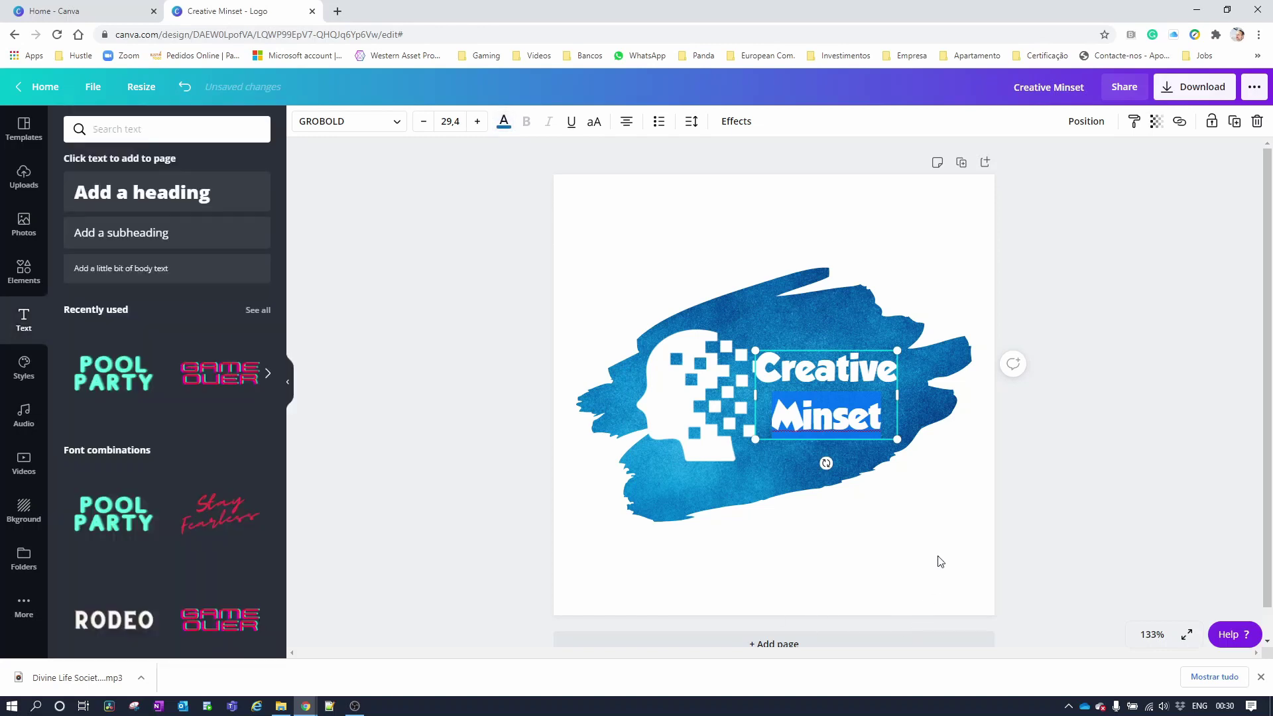
left_click(938, 560)
Step: Try the teal #039ebb from The Deep Blue palette on the word "Minset"
left_click(819, 416)
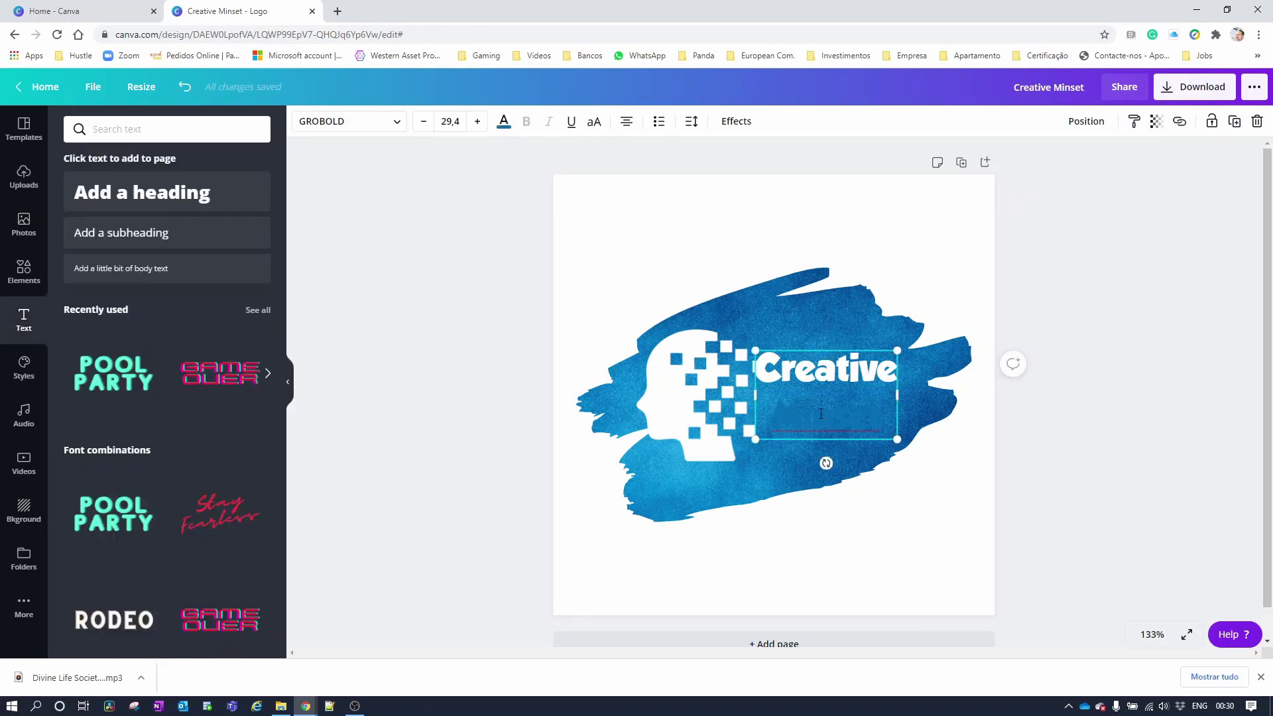
double_click(820, 416)
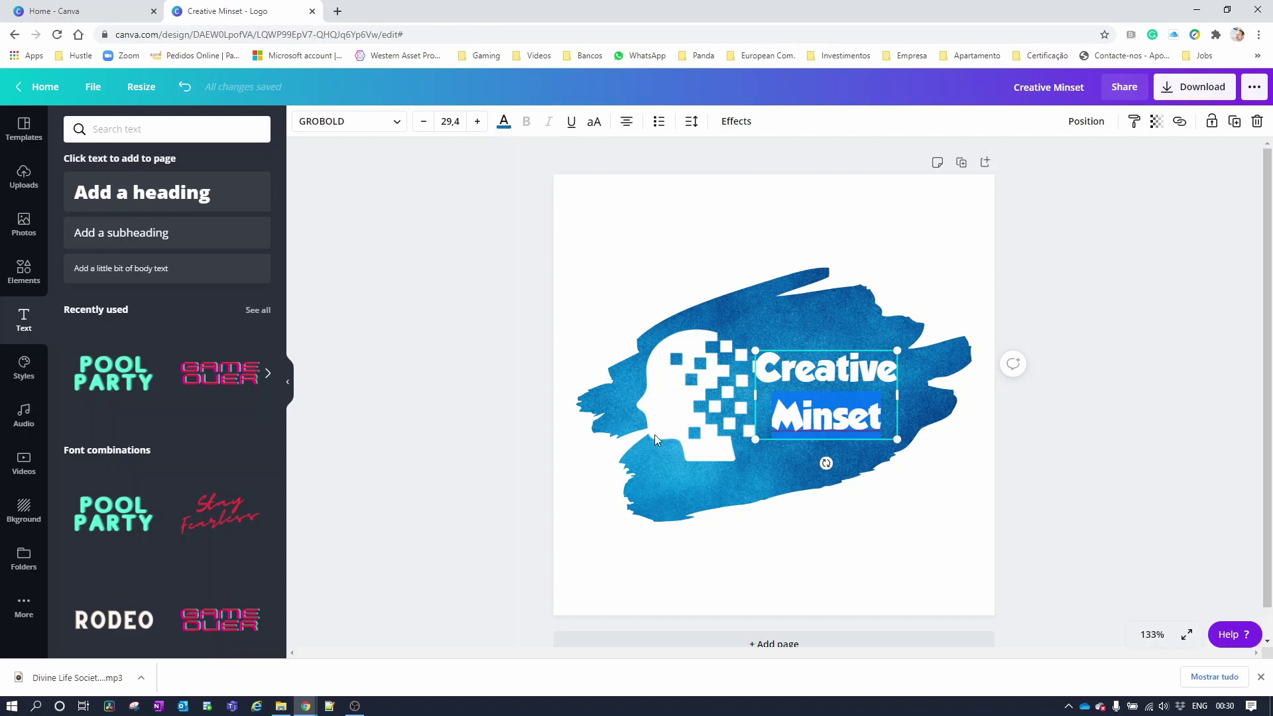
left_click(504, 121)
left_click(255, 419)
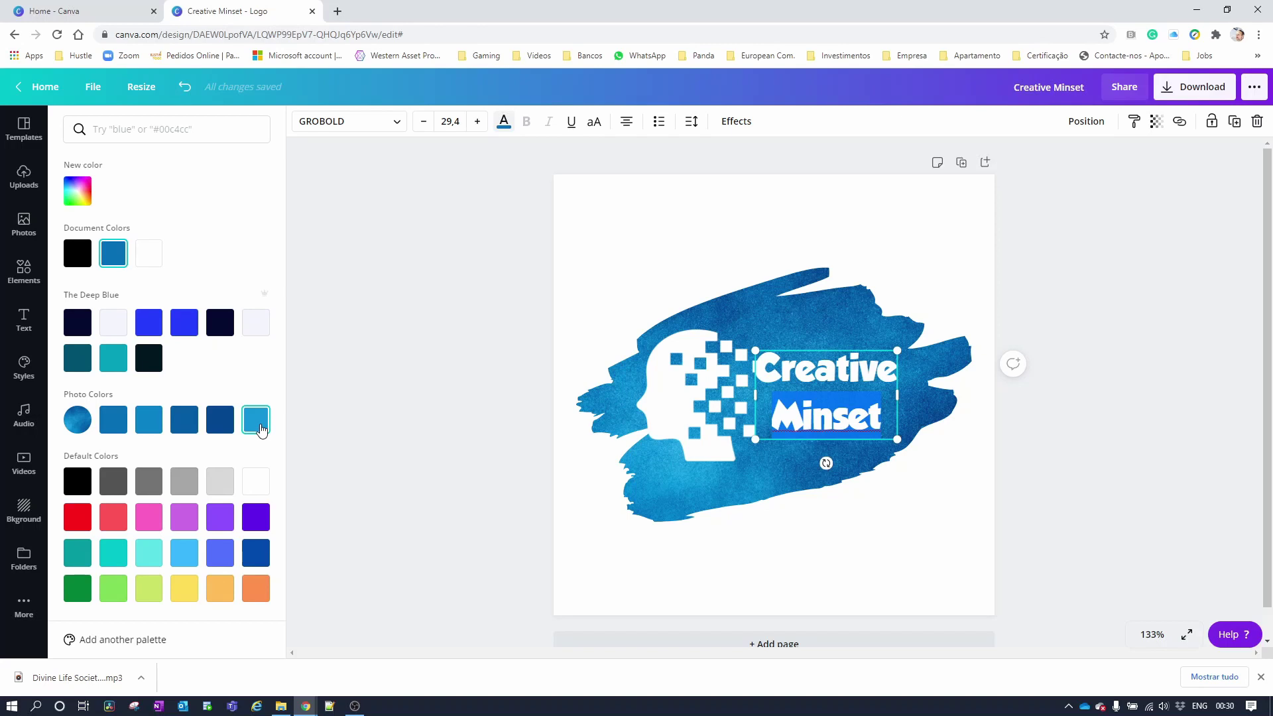
left_click(113, 361)
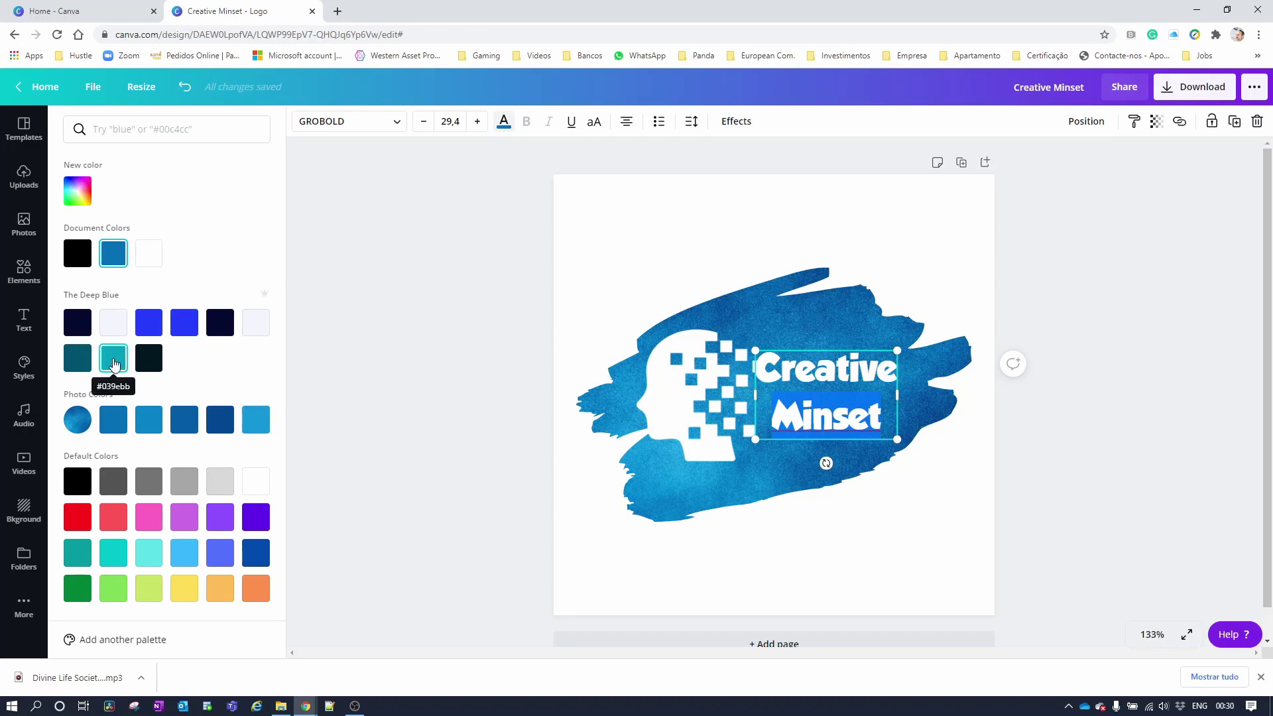
left_click(898, 570)
left_click(897, 570)
Step: Give the word "Minset" a custom bright light-blue colour, #37C3FF
left_click(828, 424)
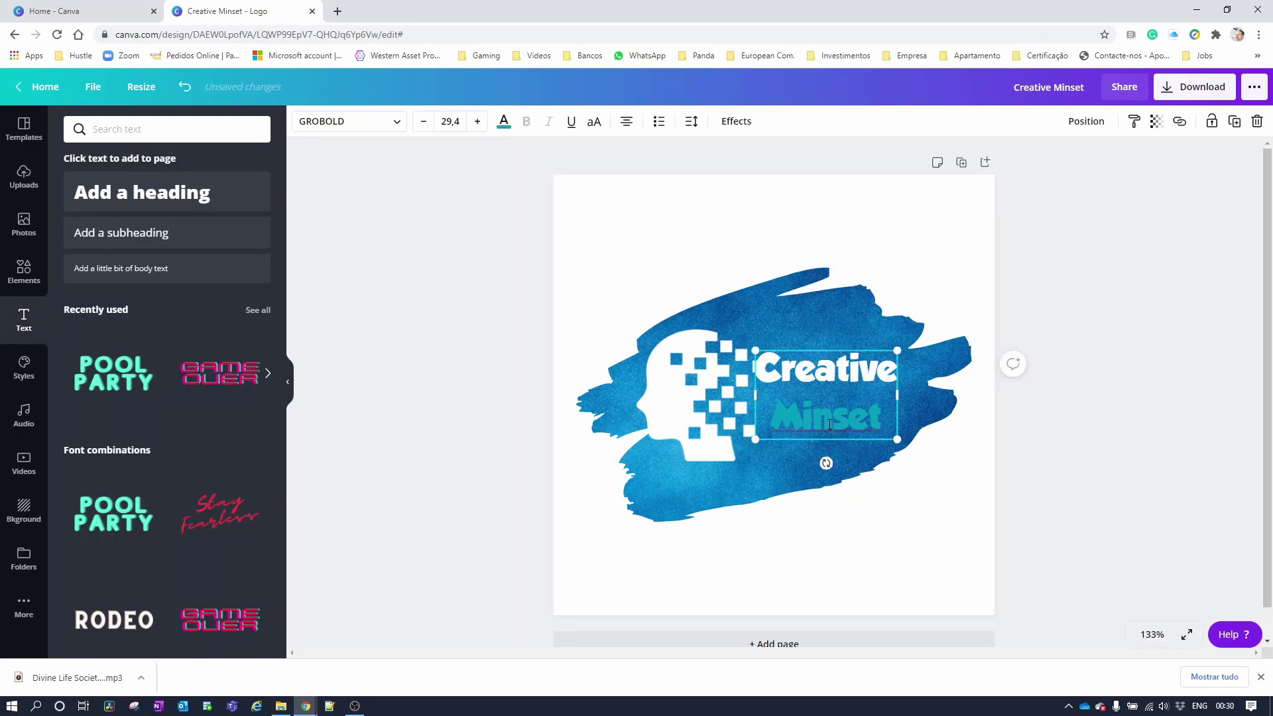
left_click_drag(763, 418, 905, 418)
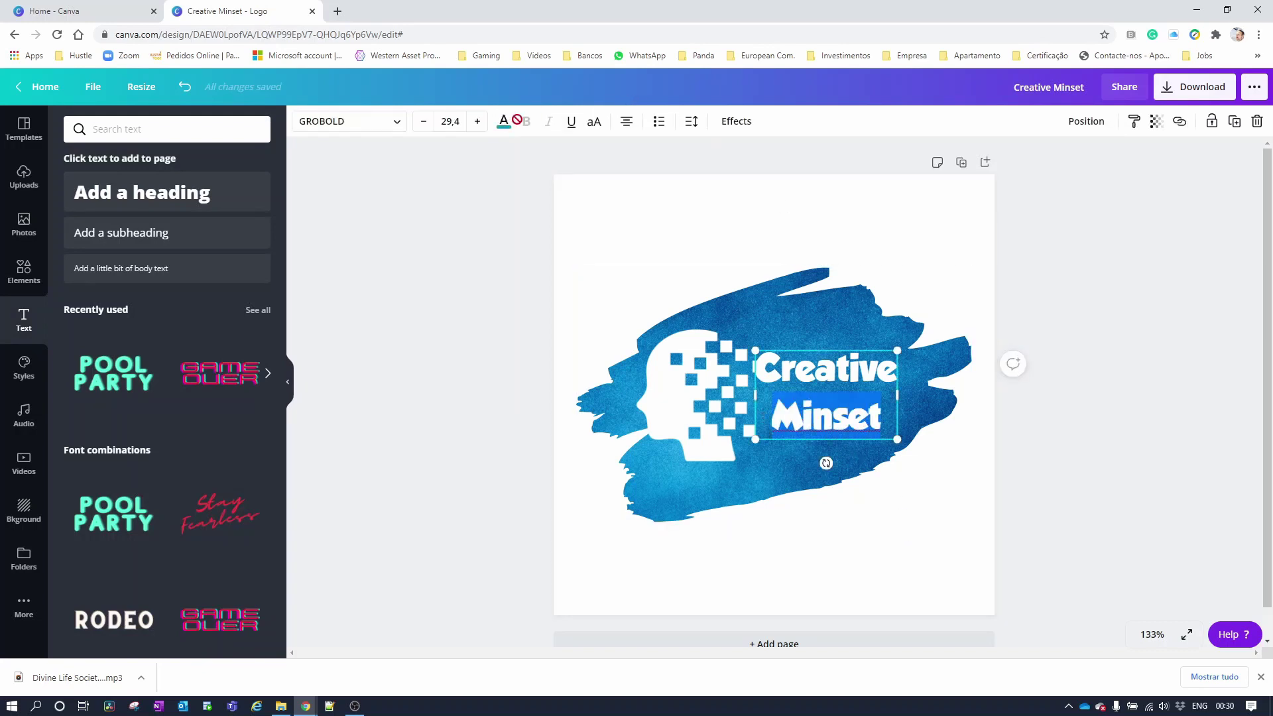
left_click(504, 125)
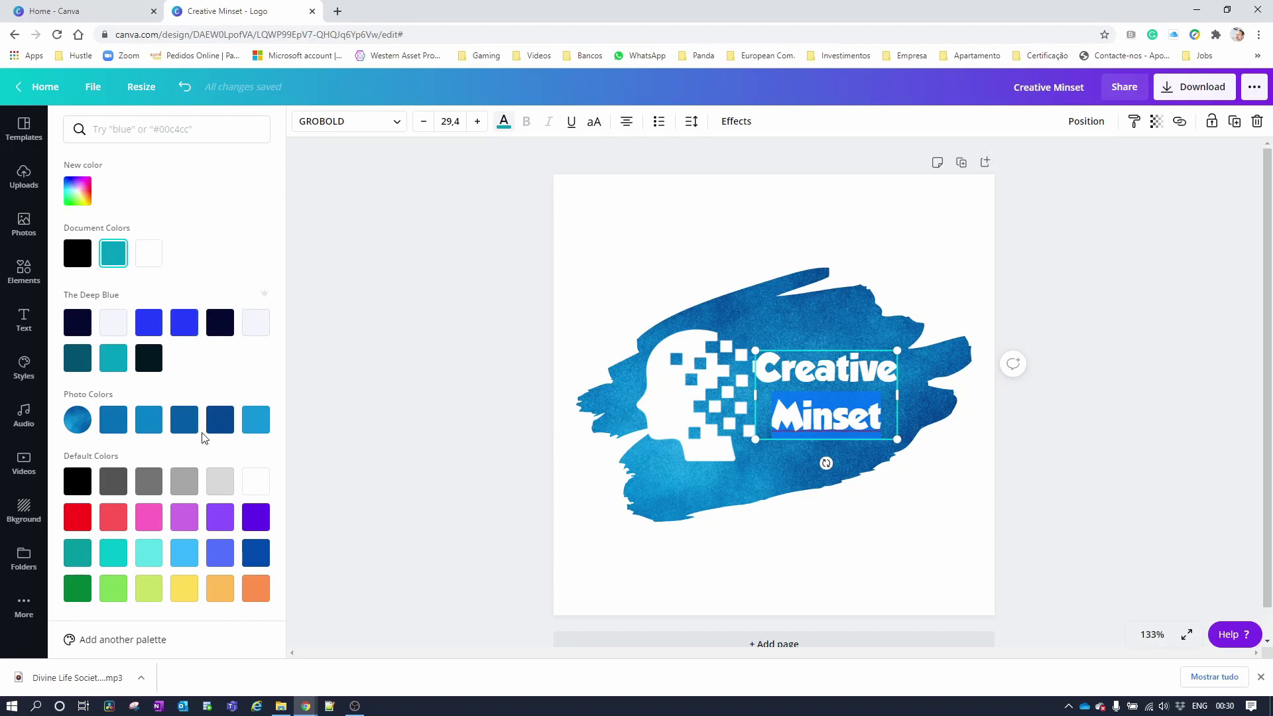
left_click(77, 191)
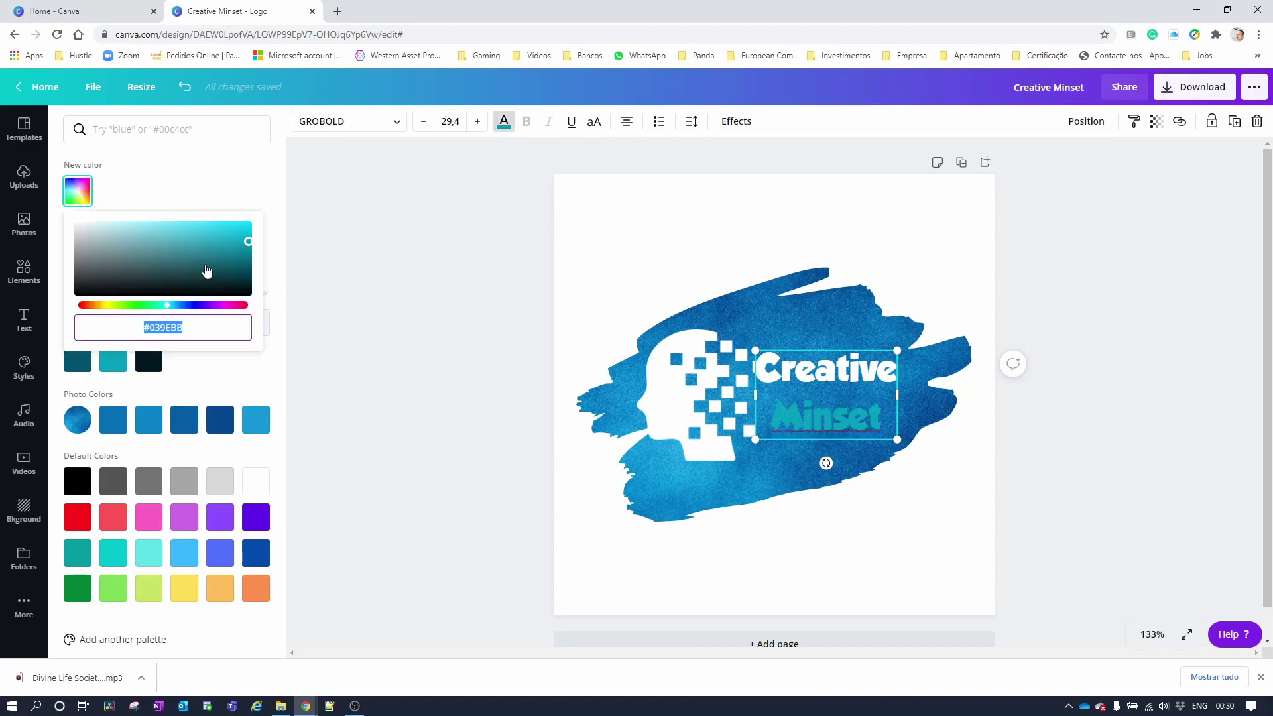
left_click_drag(168, 309, 167, 310)
left_click_drag(246, 249, 249, 225)
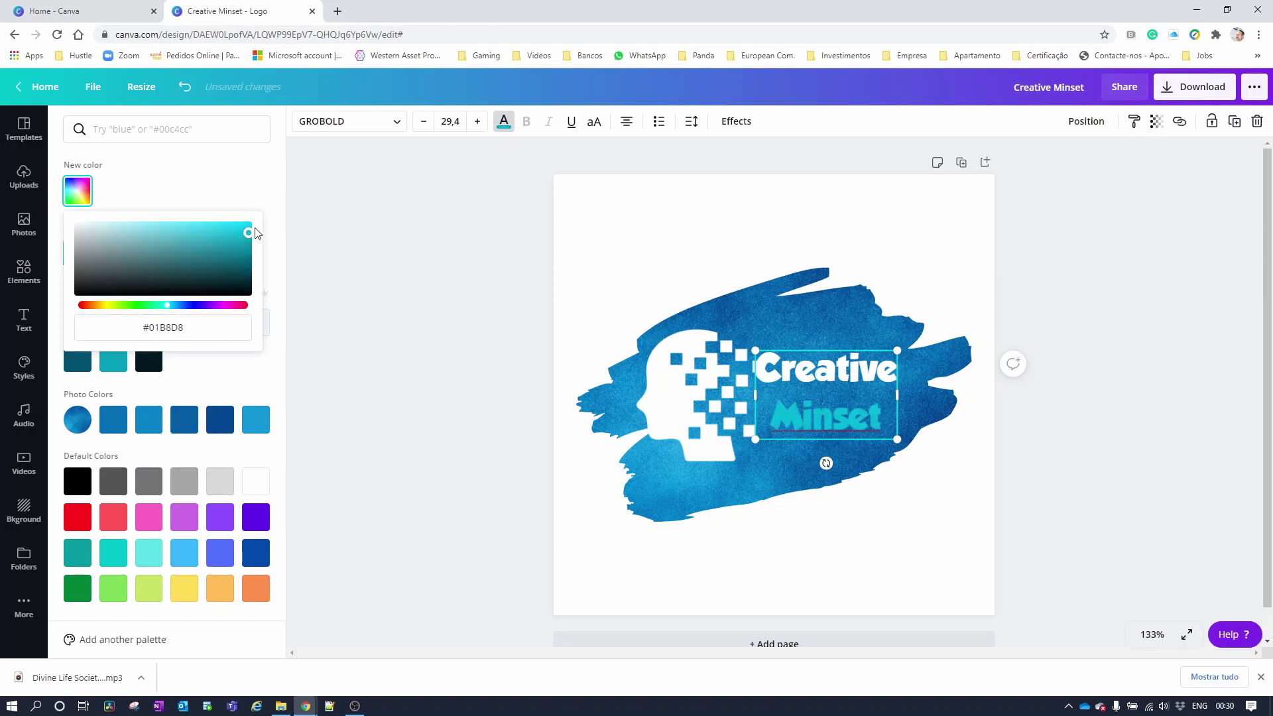
left_click_drag(167, 305, 171, 305)
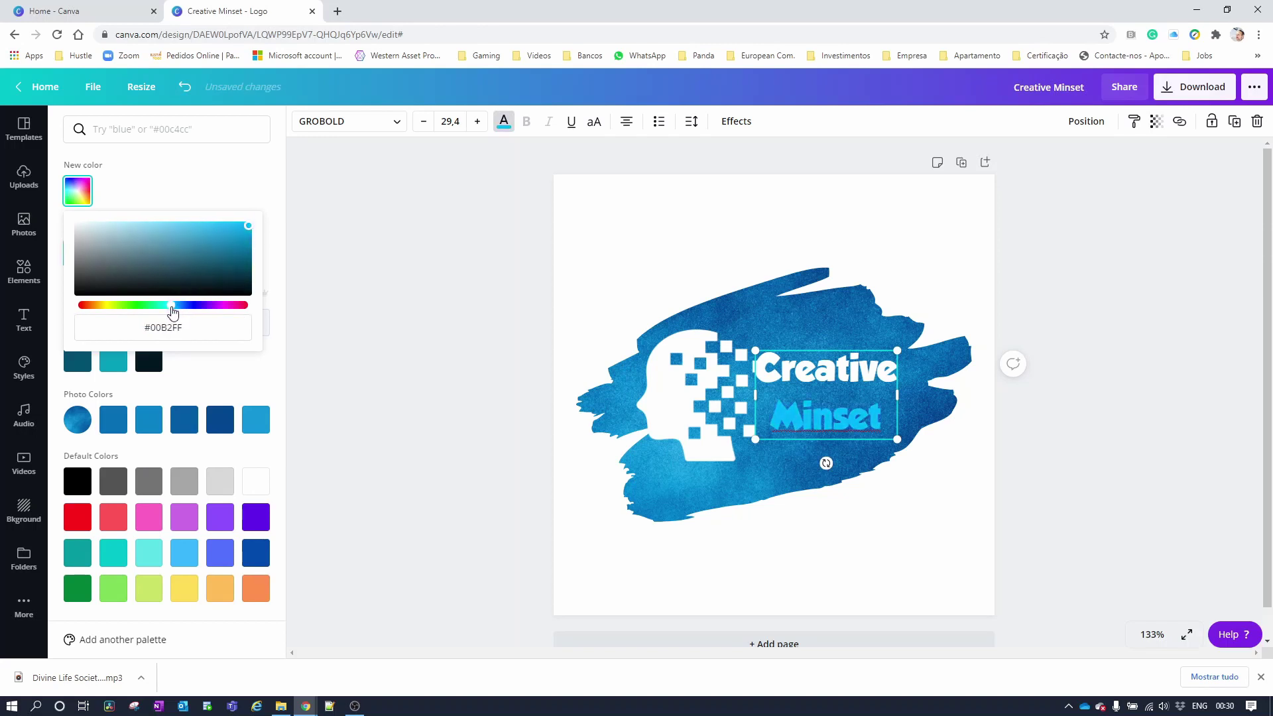
mouse_move(247, 227)
left_mouse_down()
mouse_move(242, 207)
mouse_move(214, 208)
left_mouse_up()
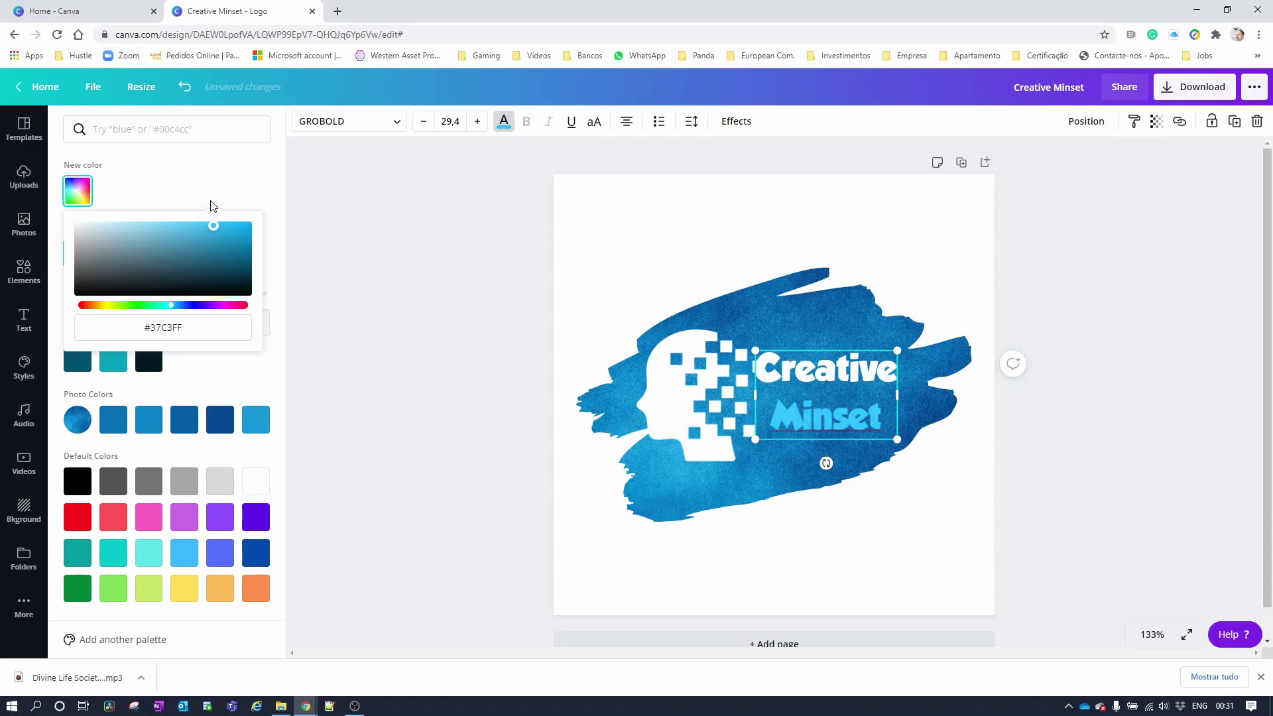
left_click(822, 418)
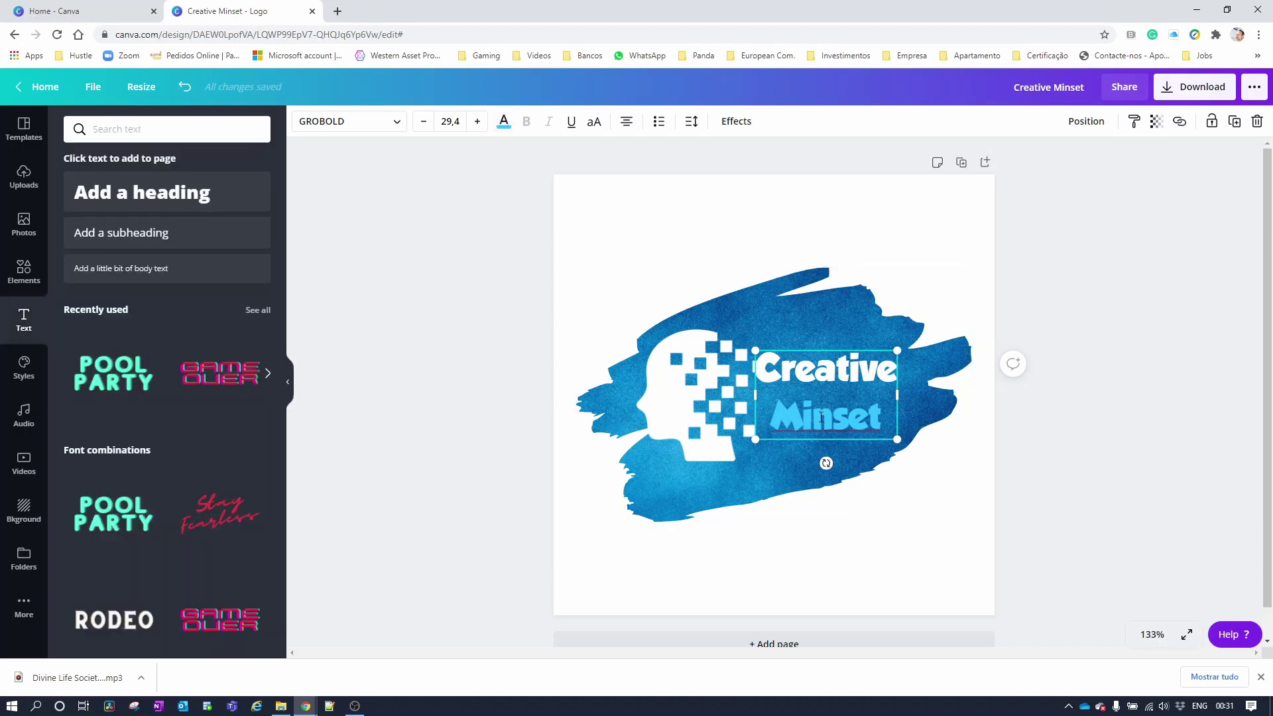
left_click(843, 456)
Step: Reposition the "Creative Minset" heading slightly beside the head graphic and enlarge it to font size 34,2
left_click(822, 380)
left_click_drag(821, 375, 820, 375)
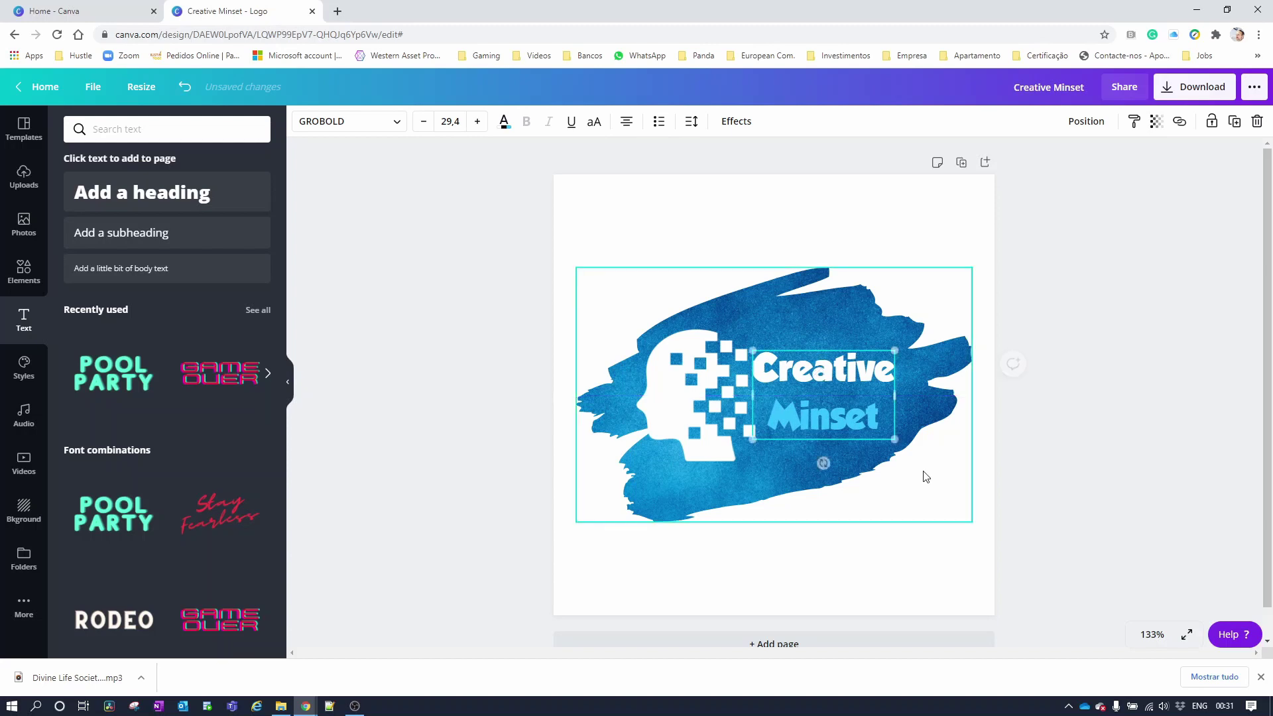
mouse_move(899, 443)
left_mouse_down()
mouse_move(913, 457)
mouse_move(896, 422)
left_mouse_up()
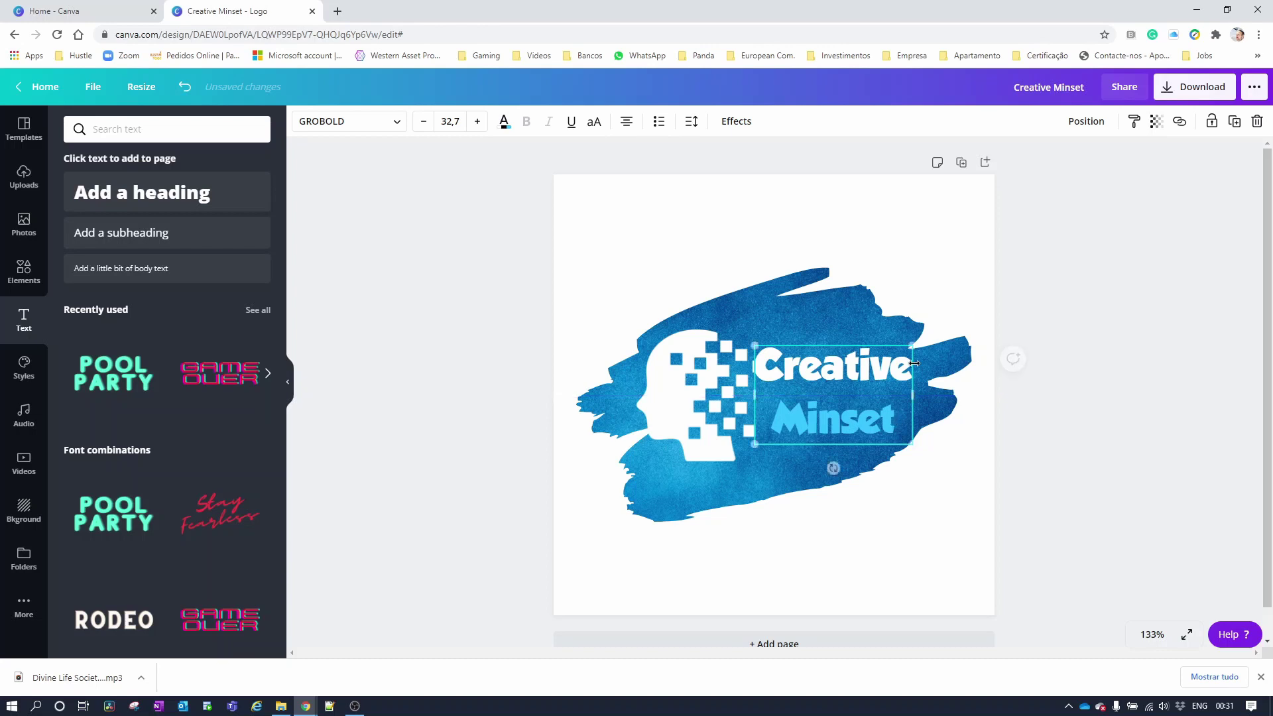
left_click_drag(918, 340, 920, 337)
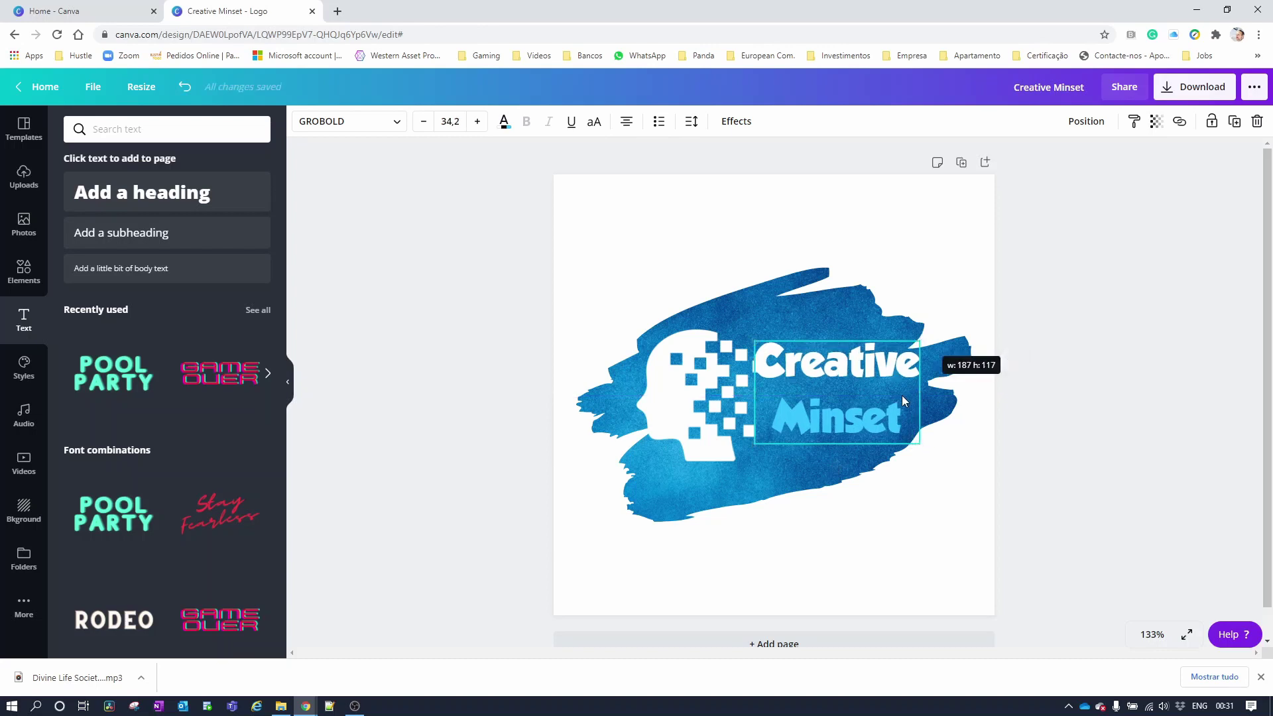
Step: Reposition the "Creative Minset" heading beside the head graphic so it is vertically centred on the page
left_click_drag(901, 400, 856, 391)
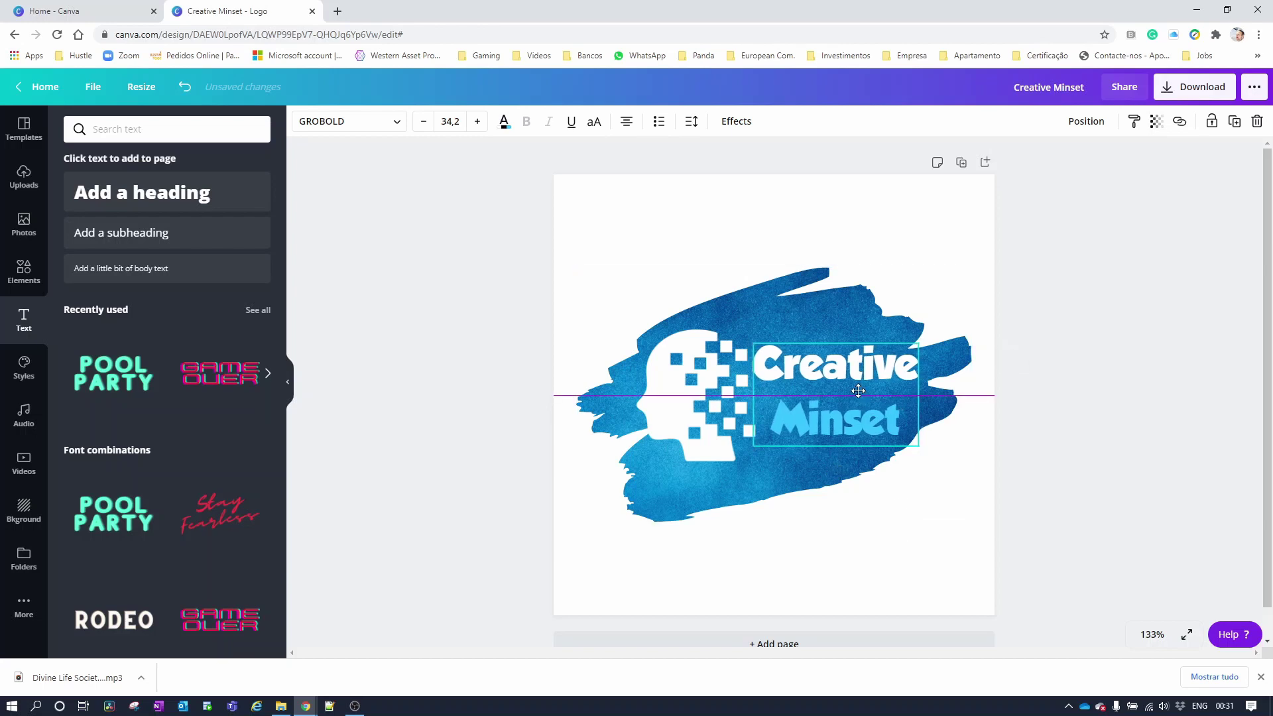
left_click(855, 537)
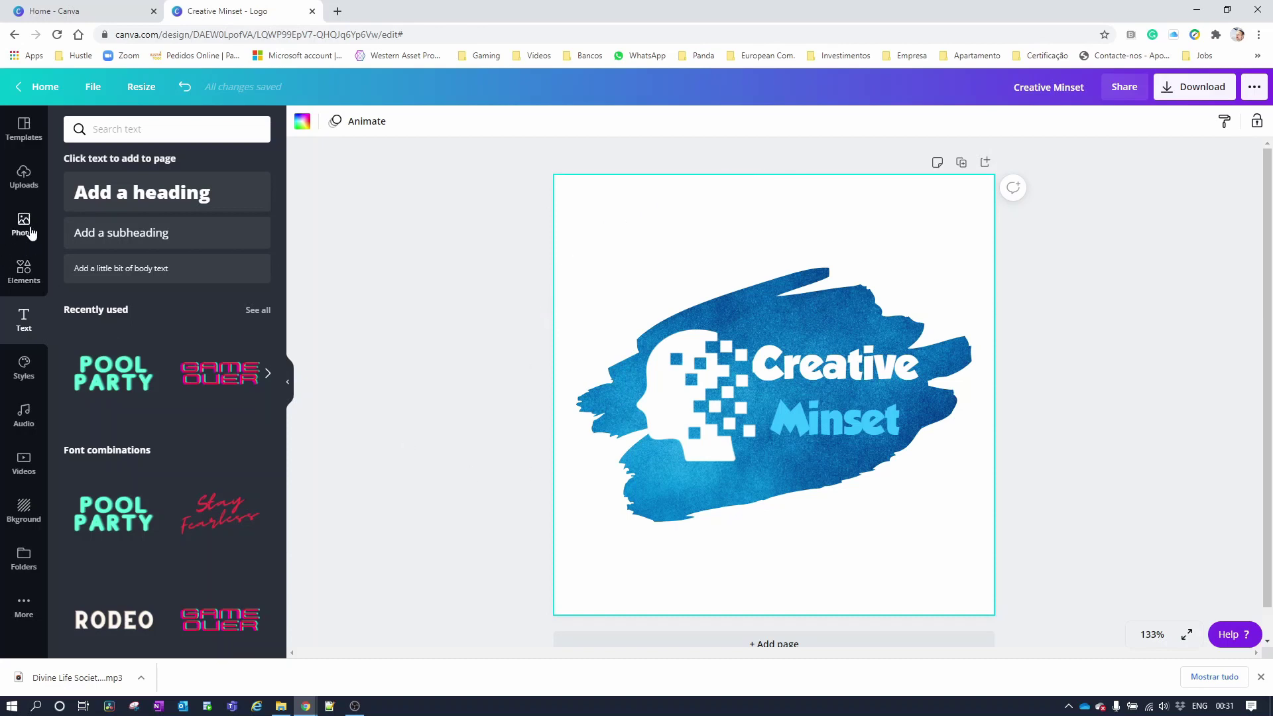
Step: Try adding a circle shape to the logo and enlarging it to nearly fill the page
left_click(24, 272)
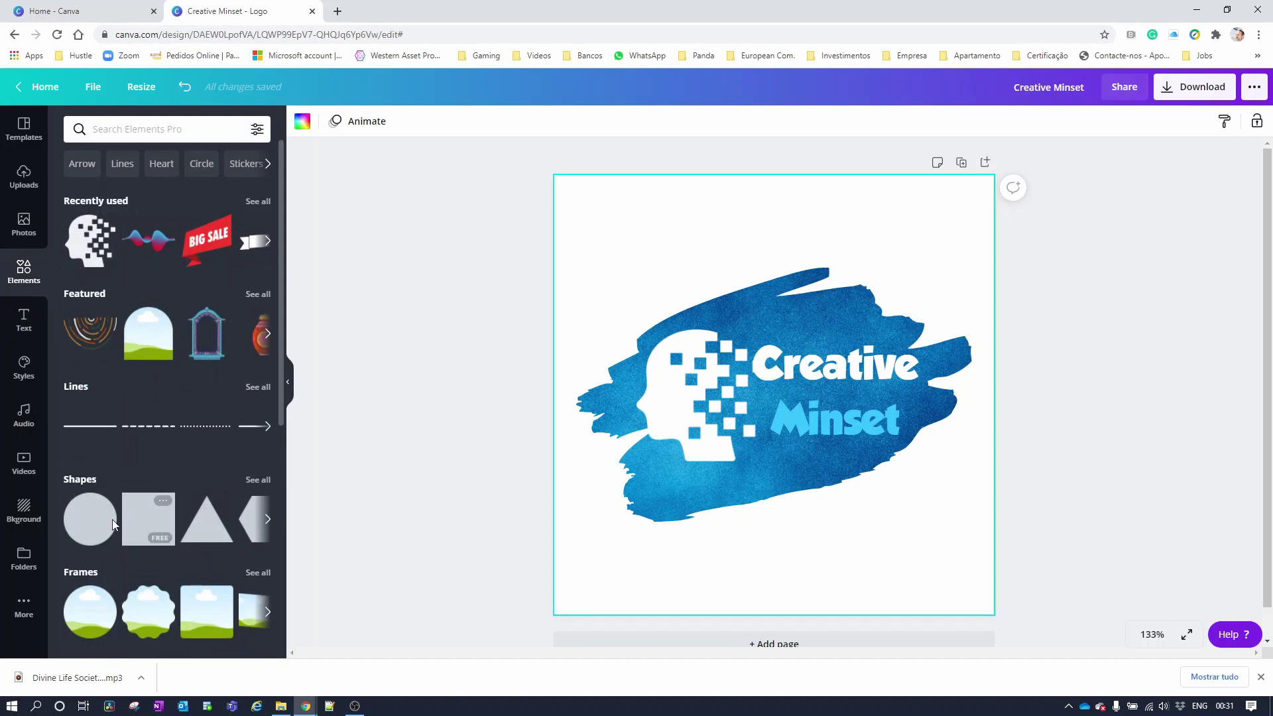
left_click(92, 518)
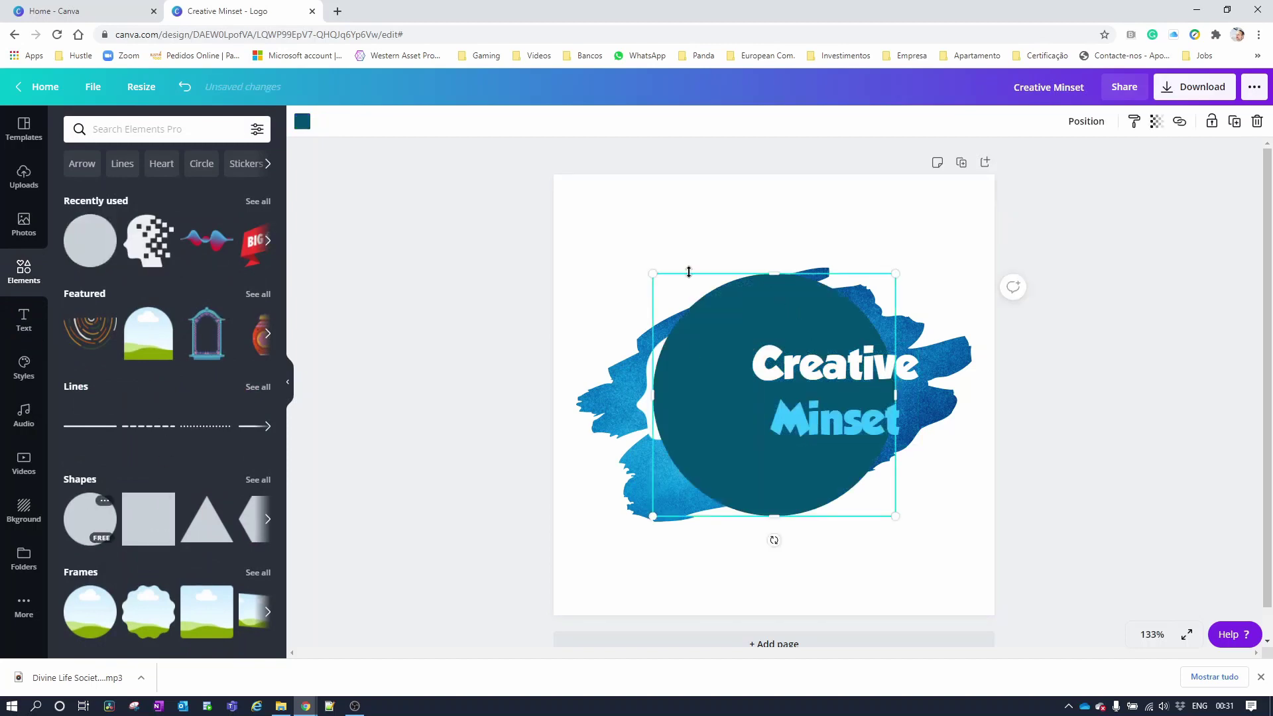
left_click_drag(904, 265, 1013, 200)
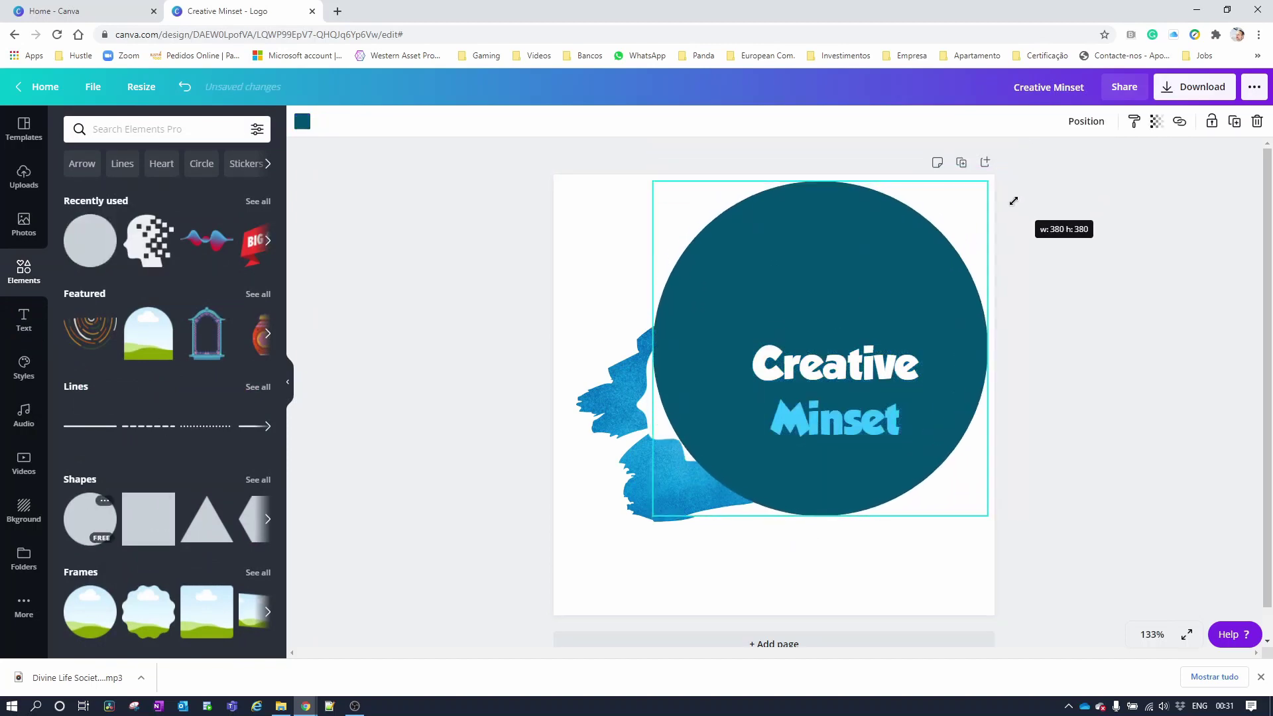
mouse_move(653, 516)
left_mouse_down()
mouse_move(597, 616)
mouse_move(592, 653)
left_mouse_up()
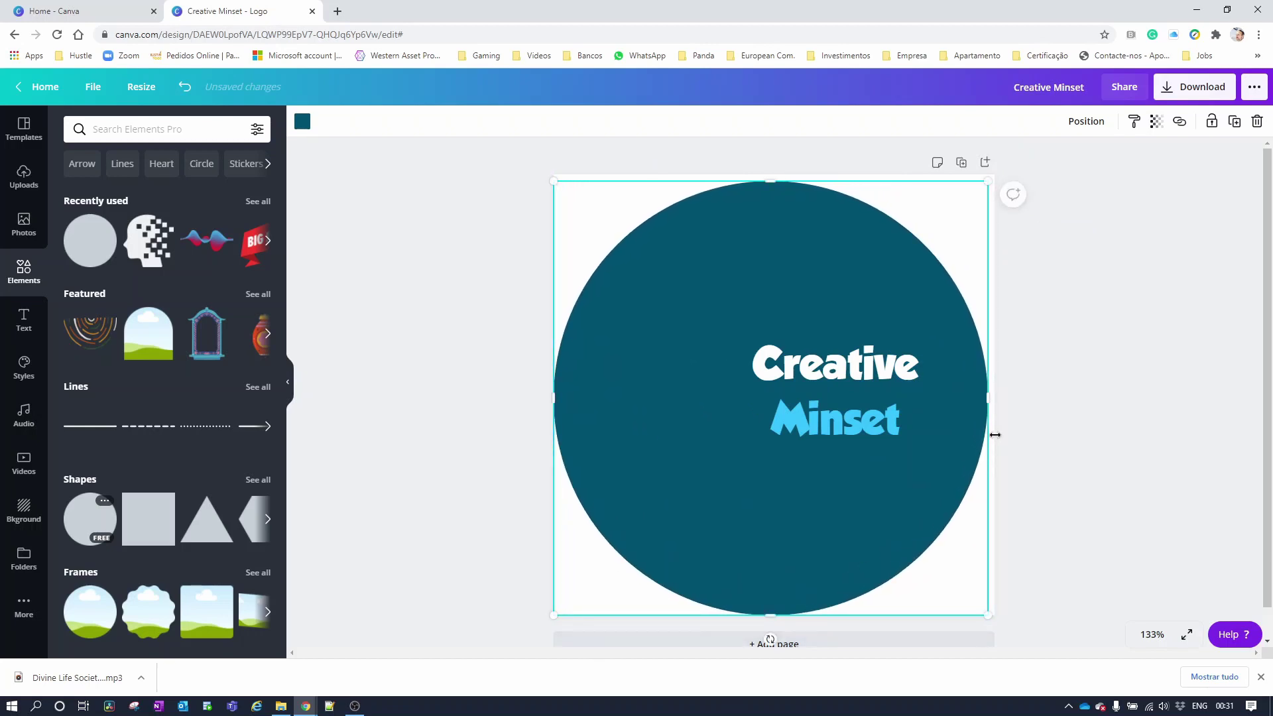
Step: Send the large circle backward twice so it sits behind the head graphic and the brush stroke
right_click(952, 511)
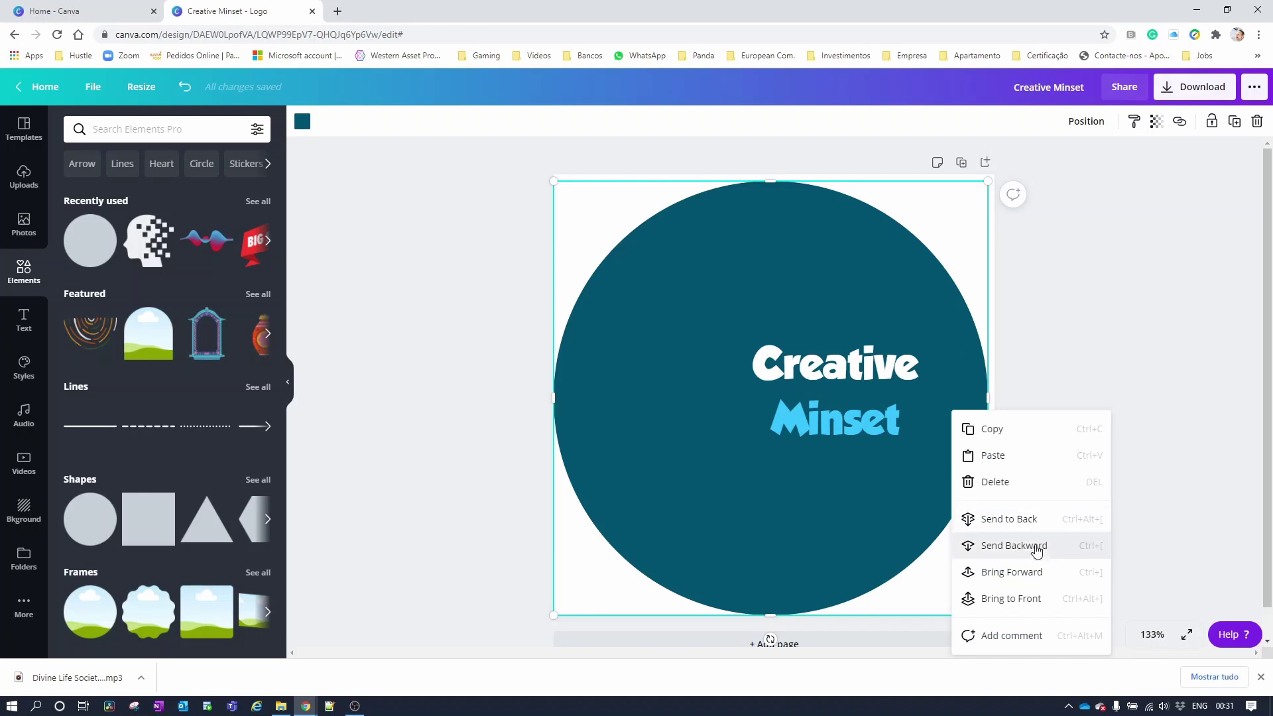
left_click(1036, 548)
right_click(953, 541)
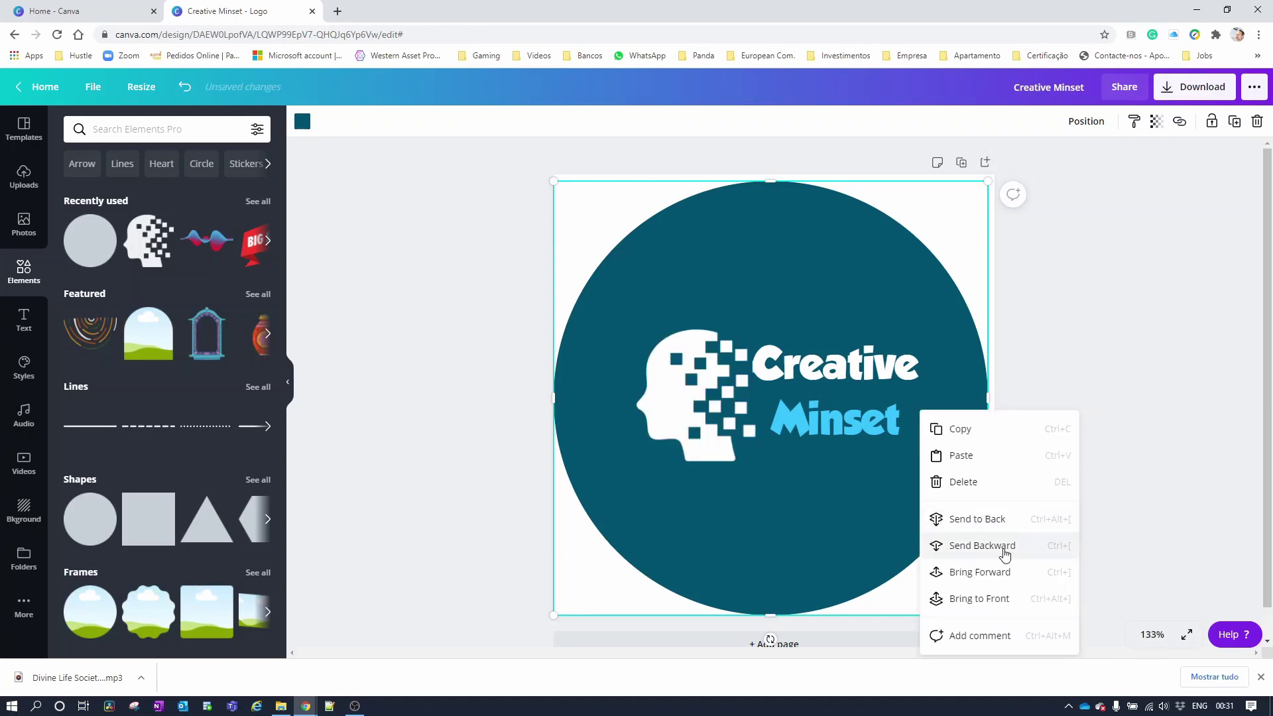
left_click(1008, 549)
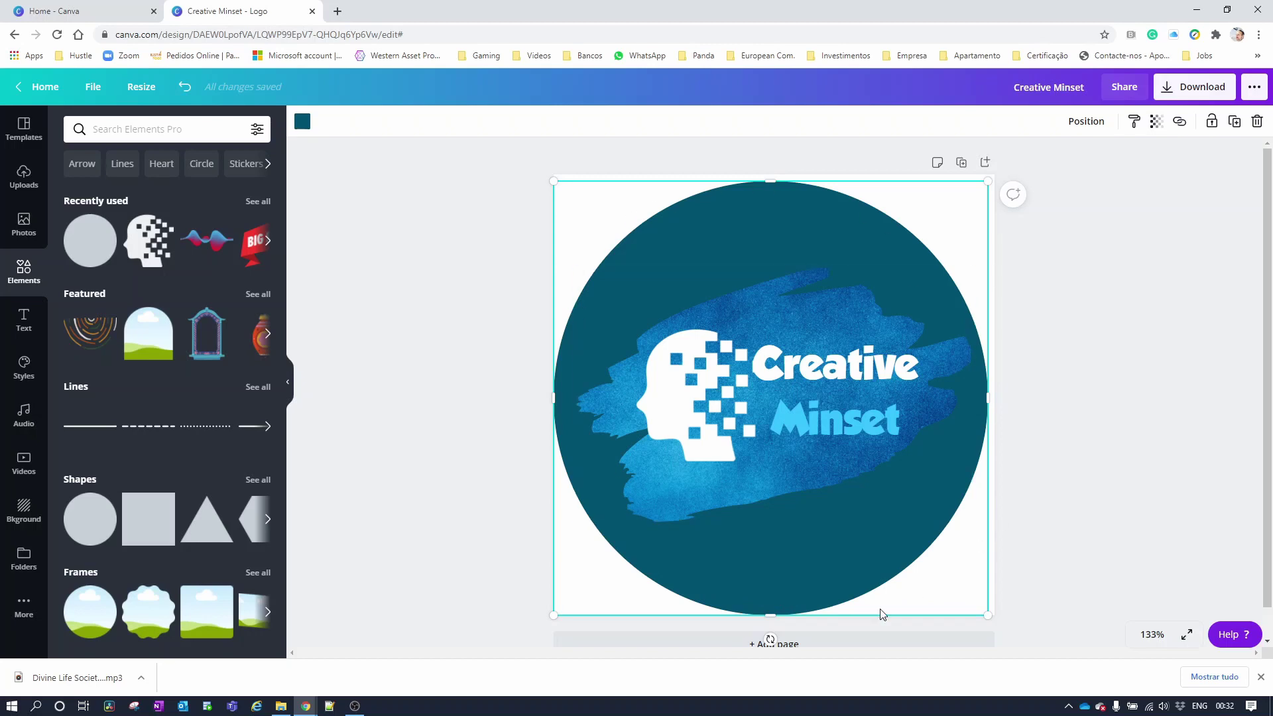
Step: Delete the large circle from behind the logo
left_click(1063, 583)
left_click(885, 539)
key("Delete")
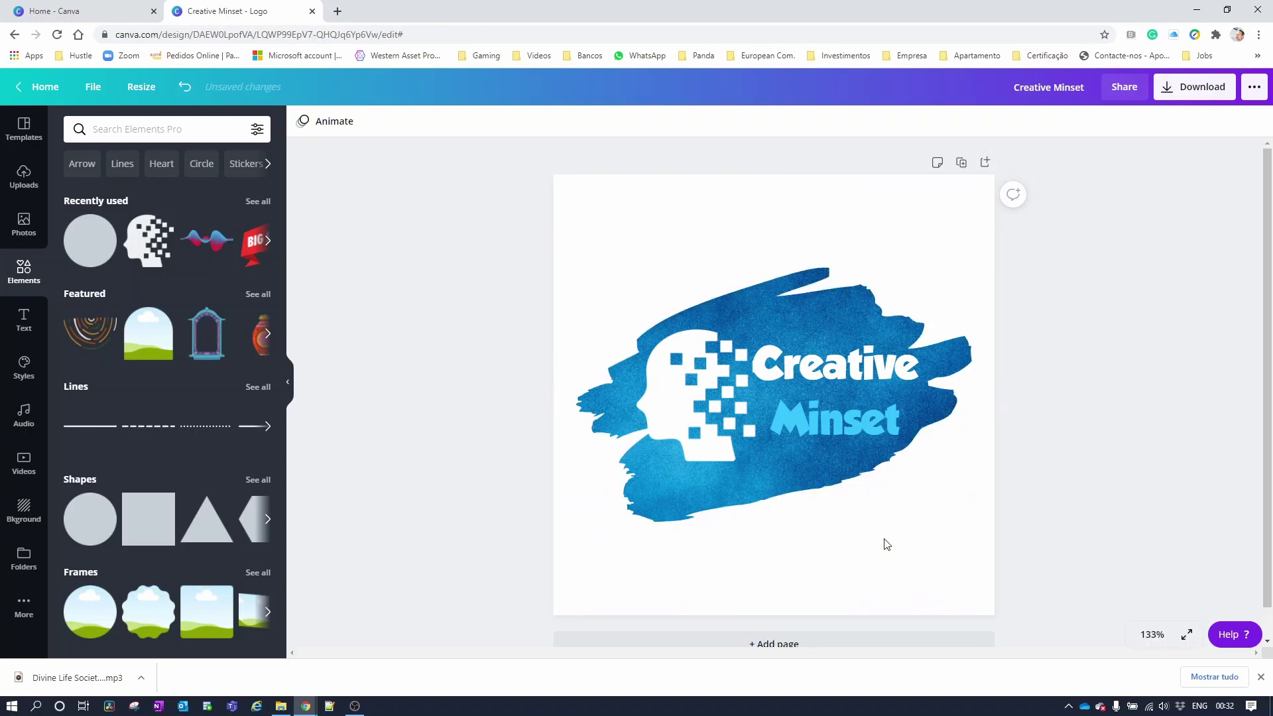
Step: Download the logo as a PNG at size 1,5 (750 × 750 px) with a transparent background and dismiss the print offer
left_click(1197, 97)
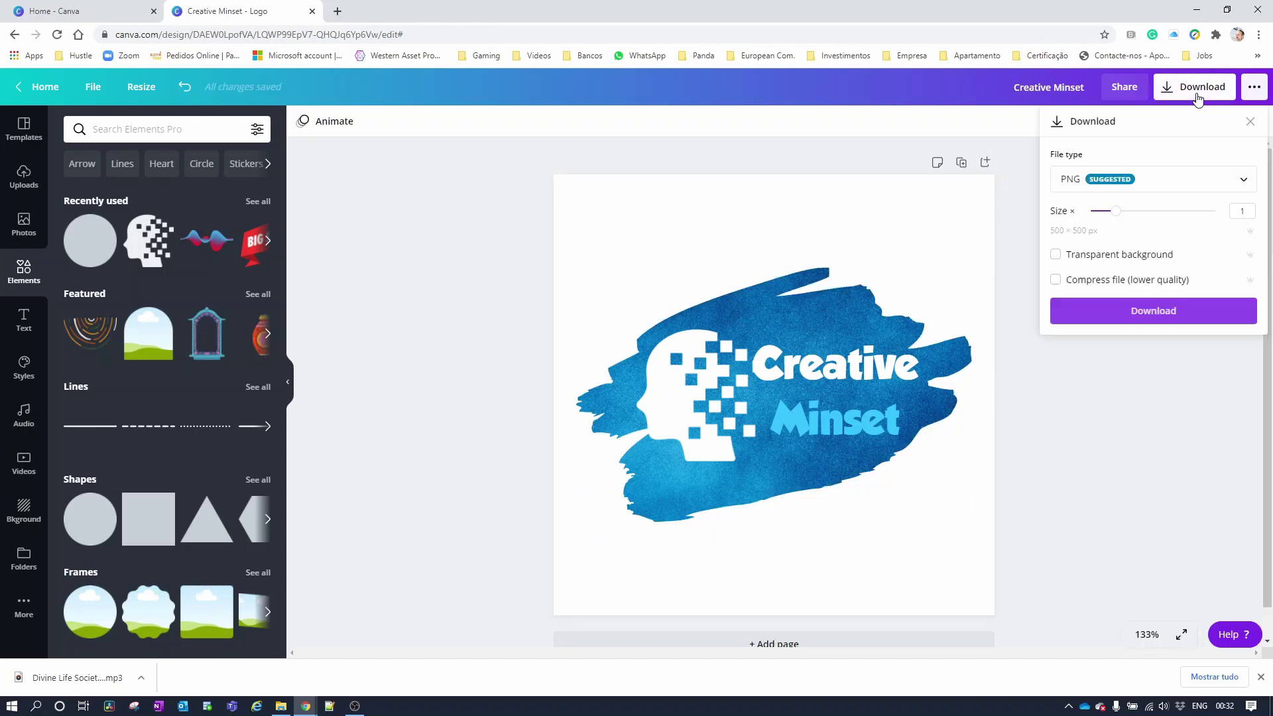
left_click_drag(1119, 216, 1141, 215)
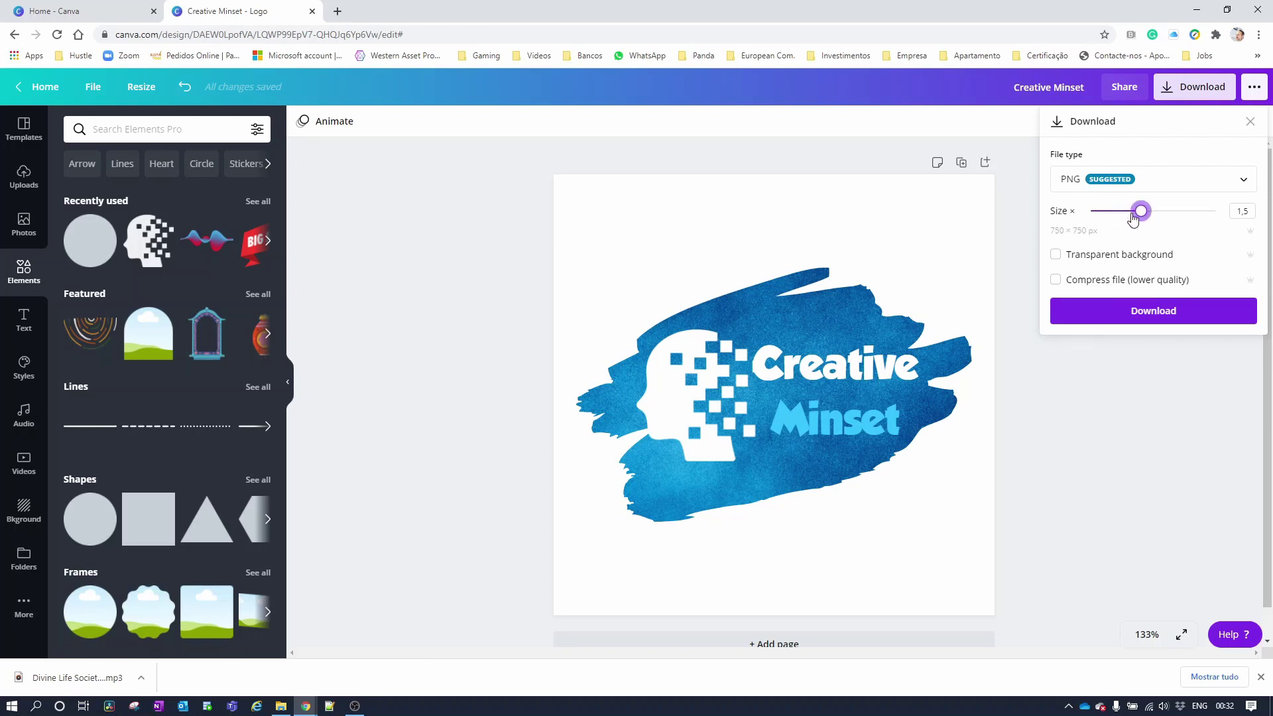
left_click(1055, 255)
left_click(1168, 318)
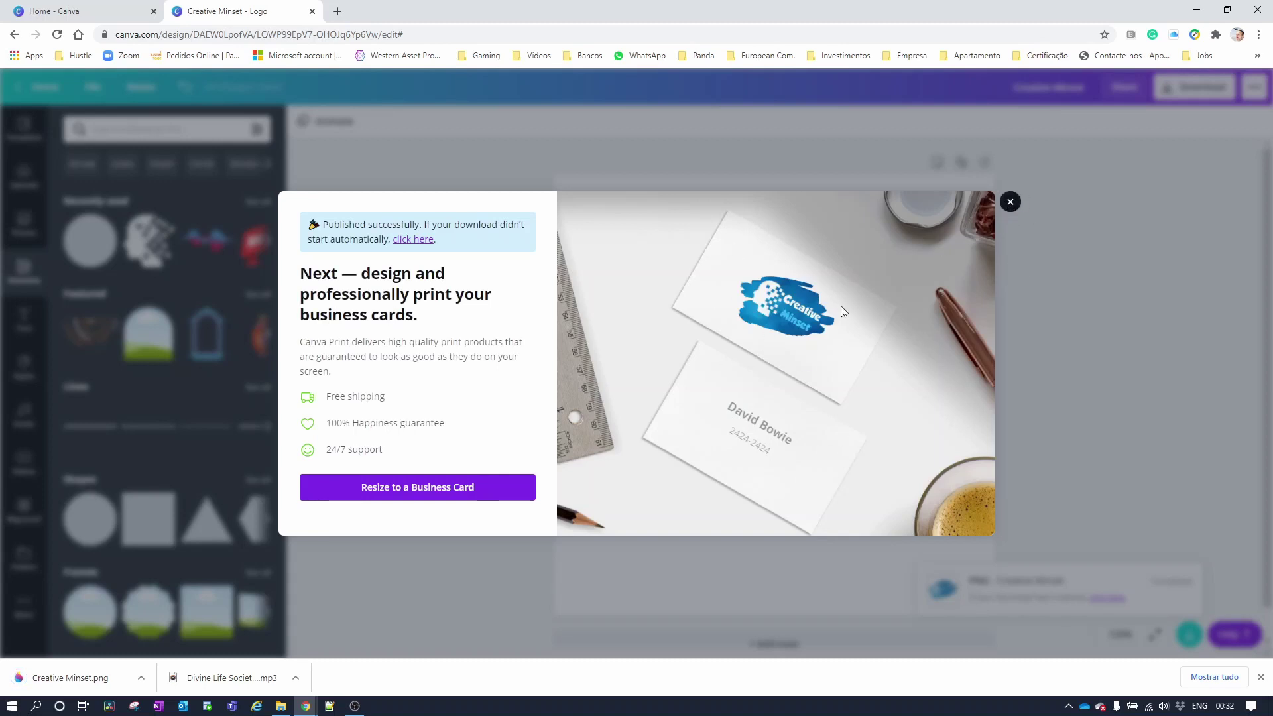
left_click(1010, 202)
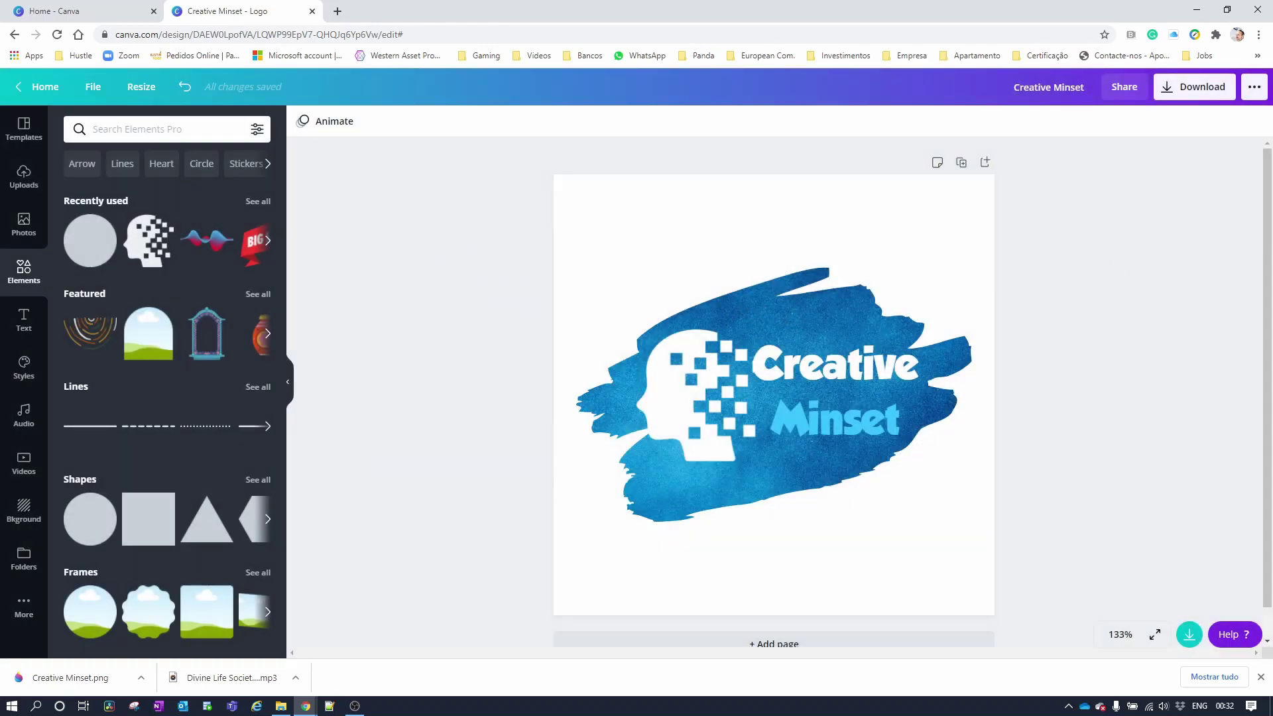
Step: Switch to the Pixlr website, launch the Pixlr E editor and open its new-image setup
key("super+e")
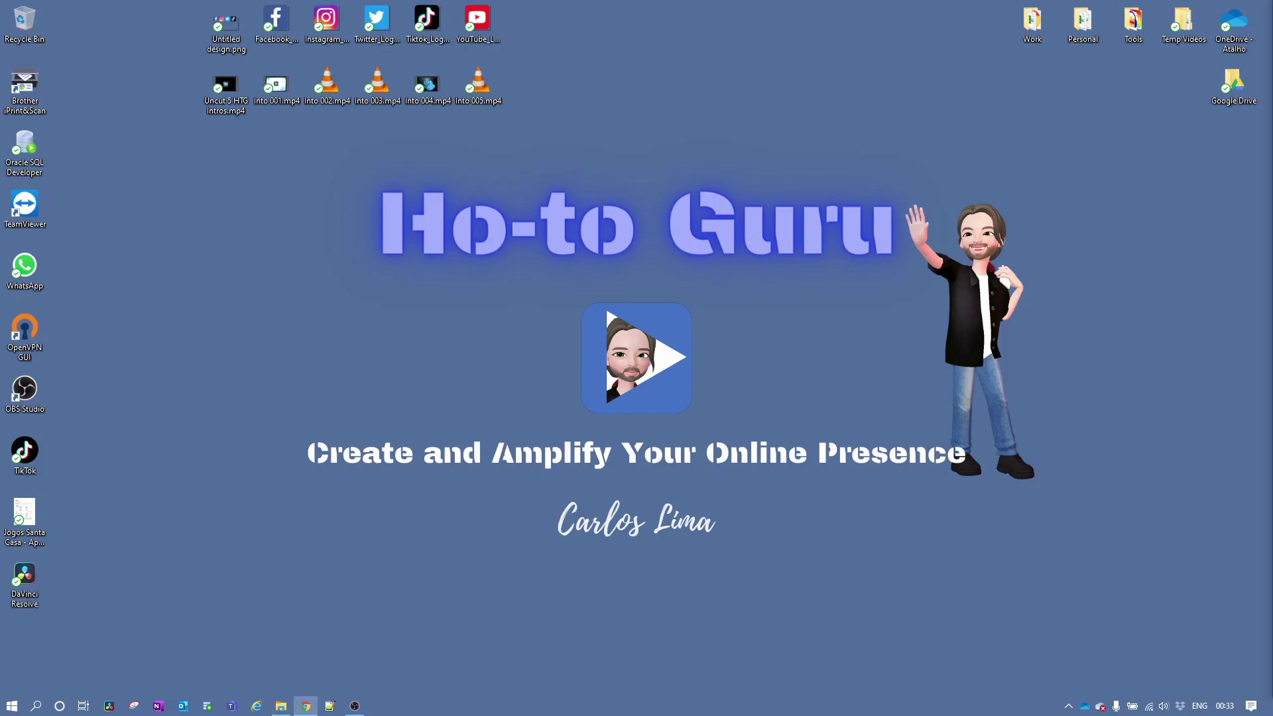
left_click(306, 706)
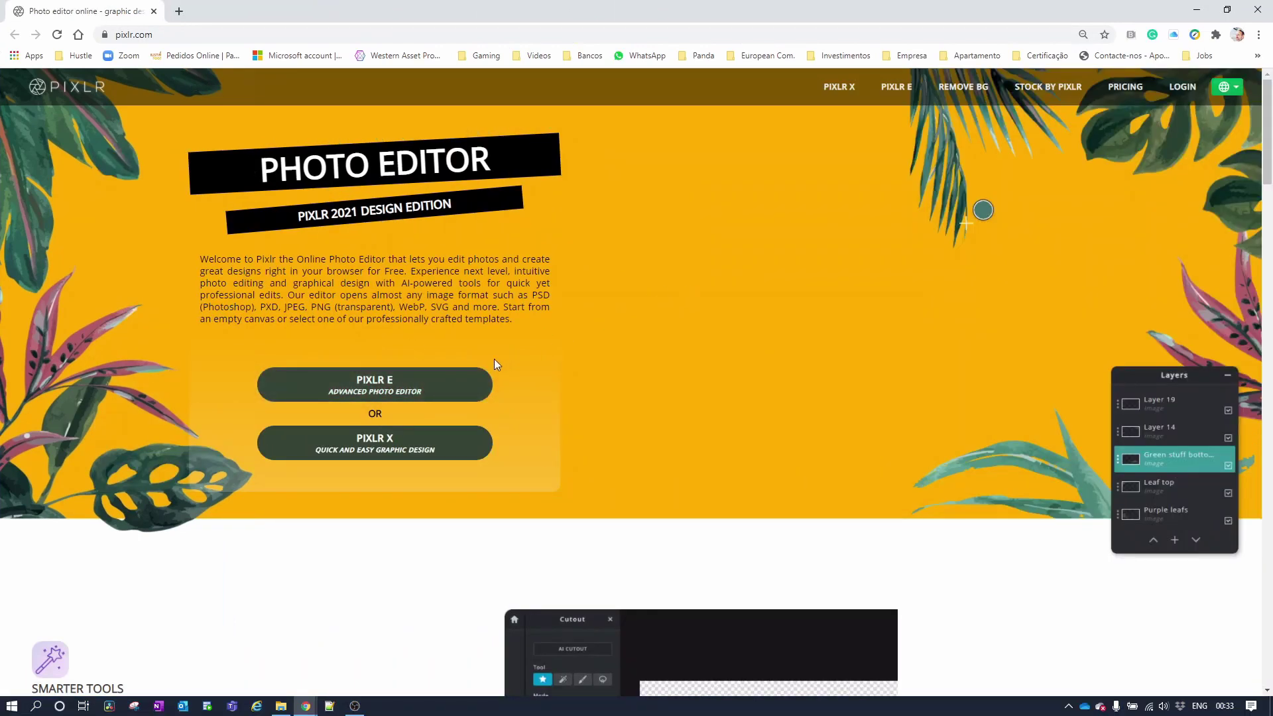
left_click(426, 386)
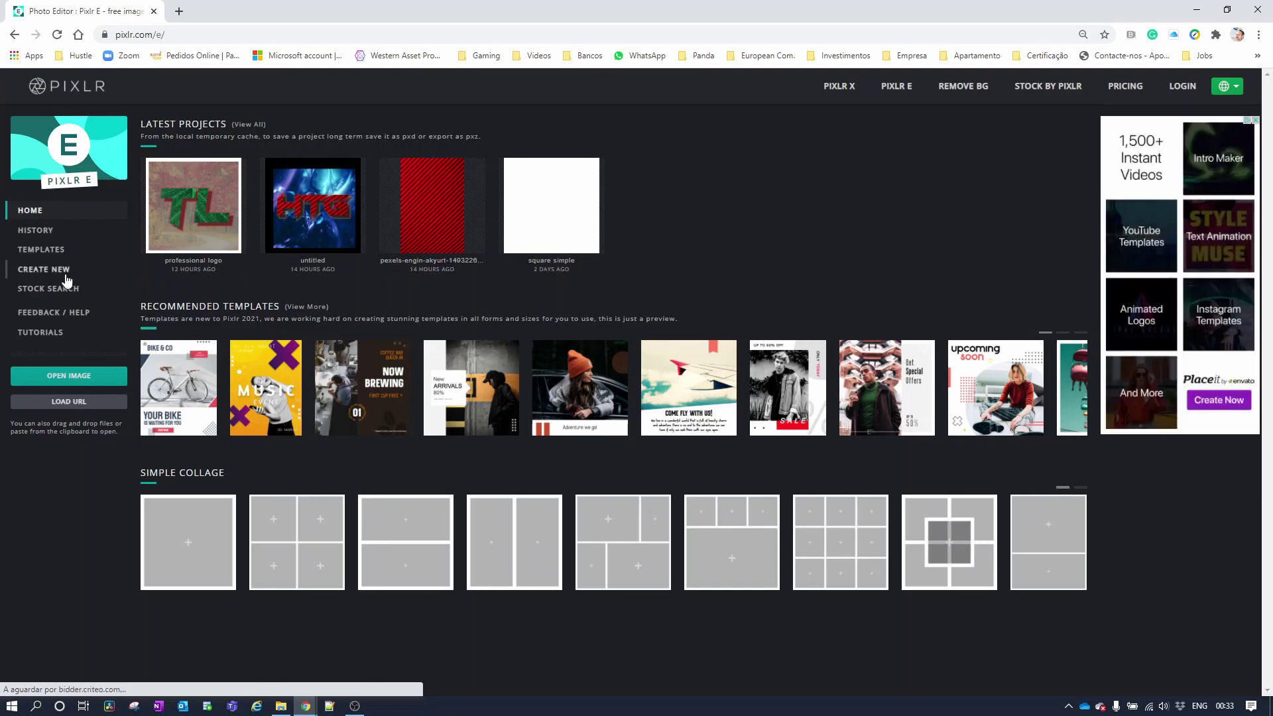
left_click(93, 270)
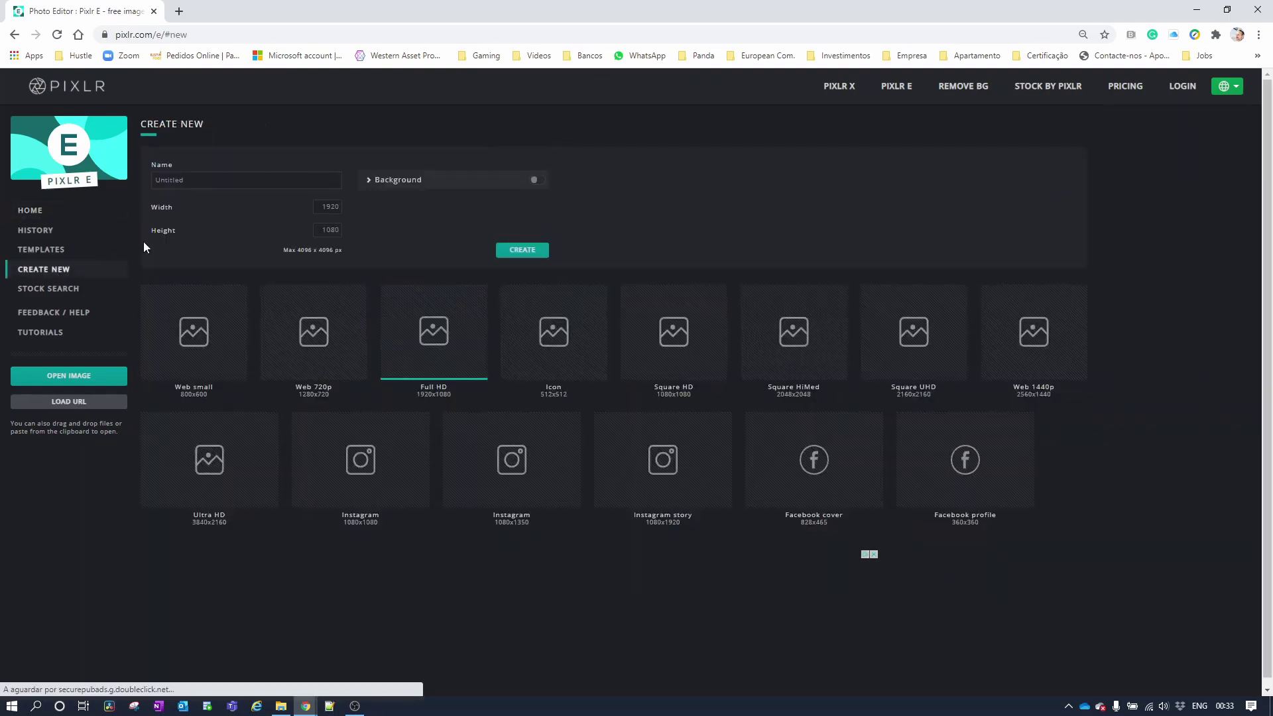
Step: Create a new 750 × 750 px image named "Text CM" with the background left off
left_click(328, 207)
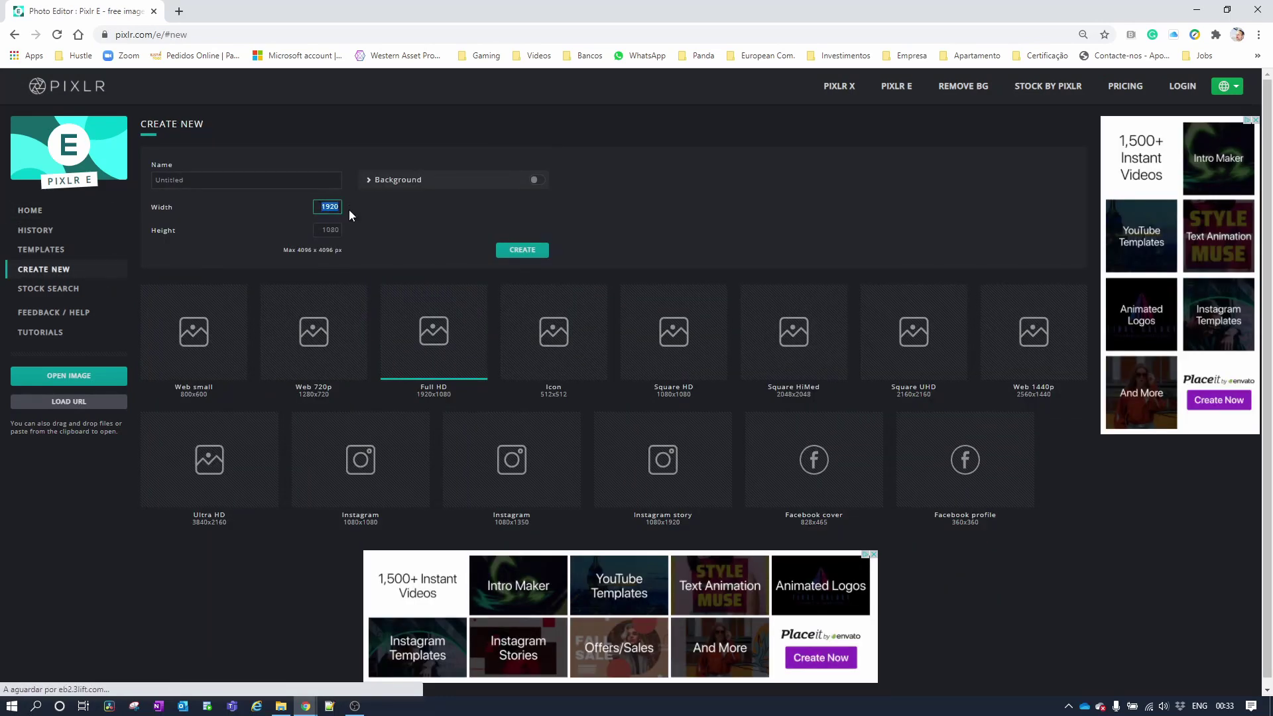
type("750")
left_click(325, 230)
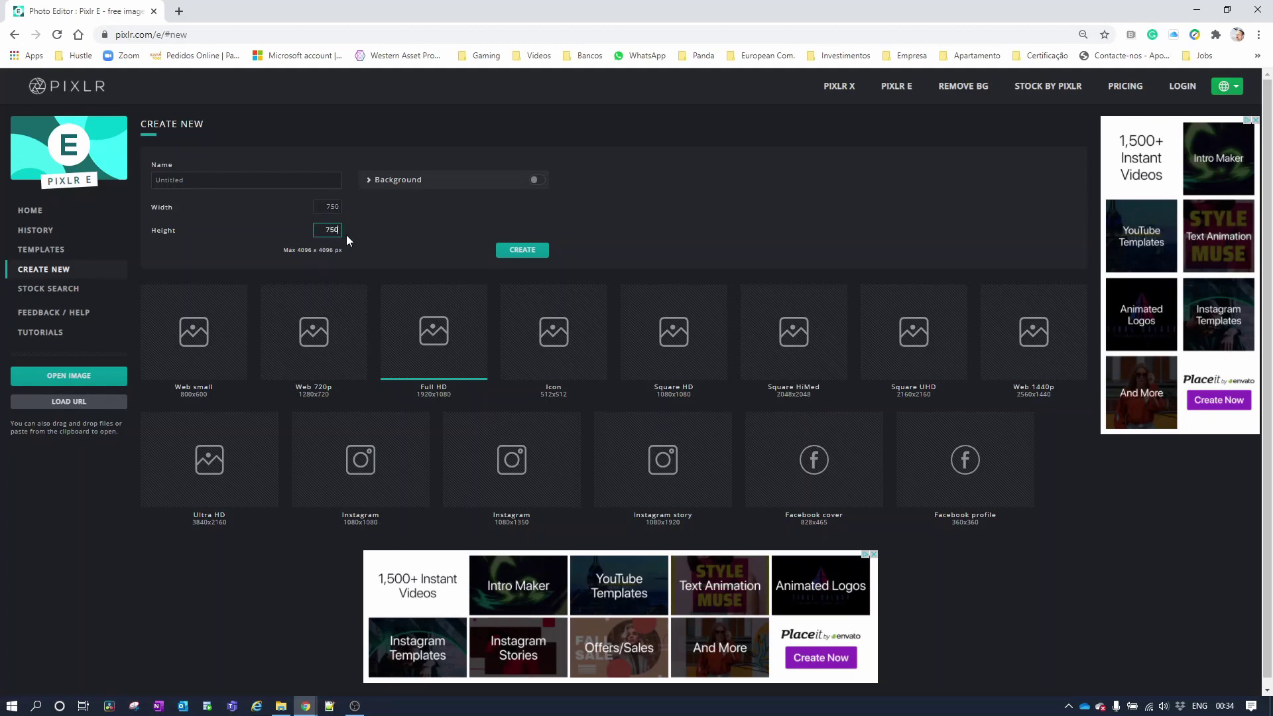
left_click_drag(185, 179, 154, 180)
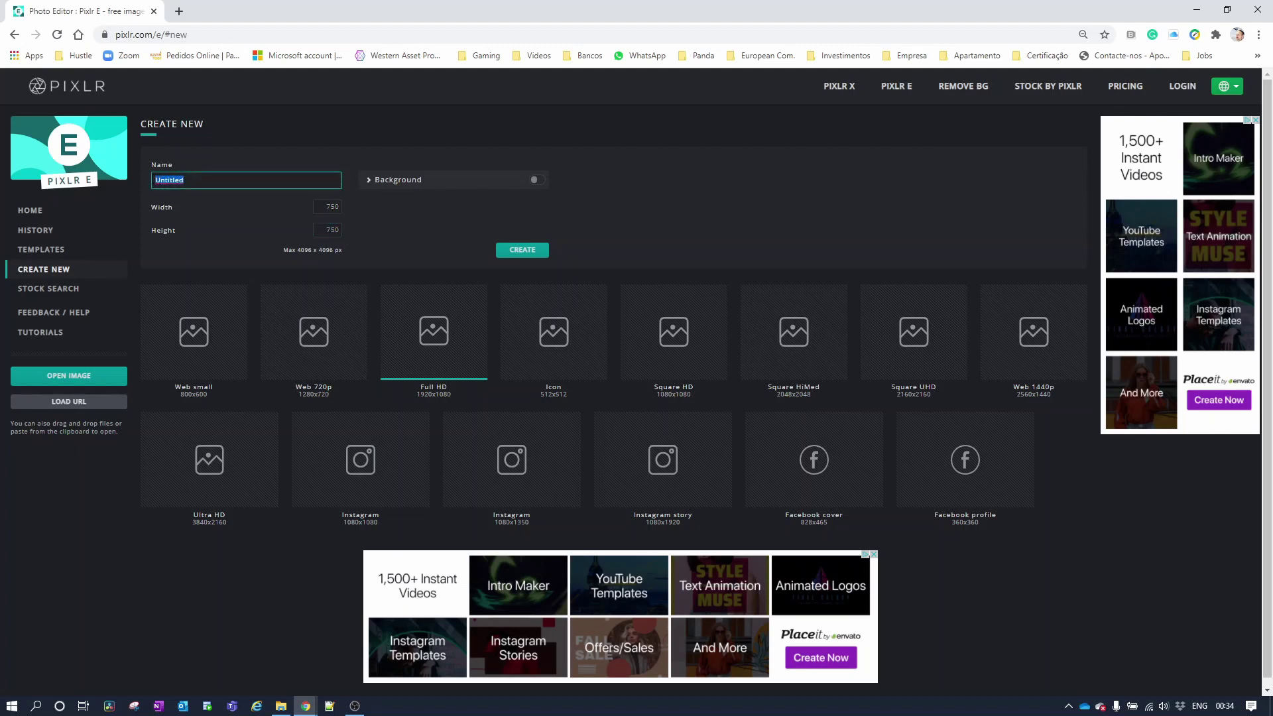
type("TE")
type("CM")
left_click(543, 177)
left_click(544, 177)
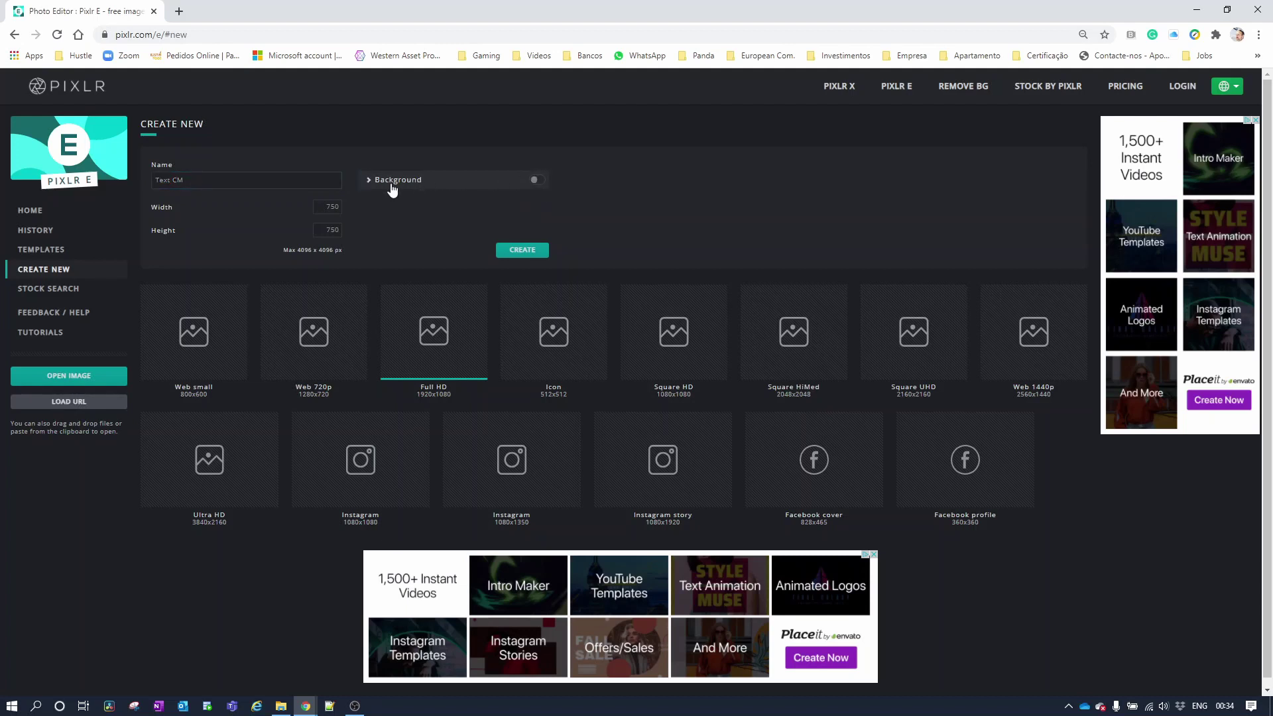
left_click(523, 252)
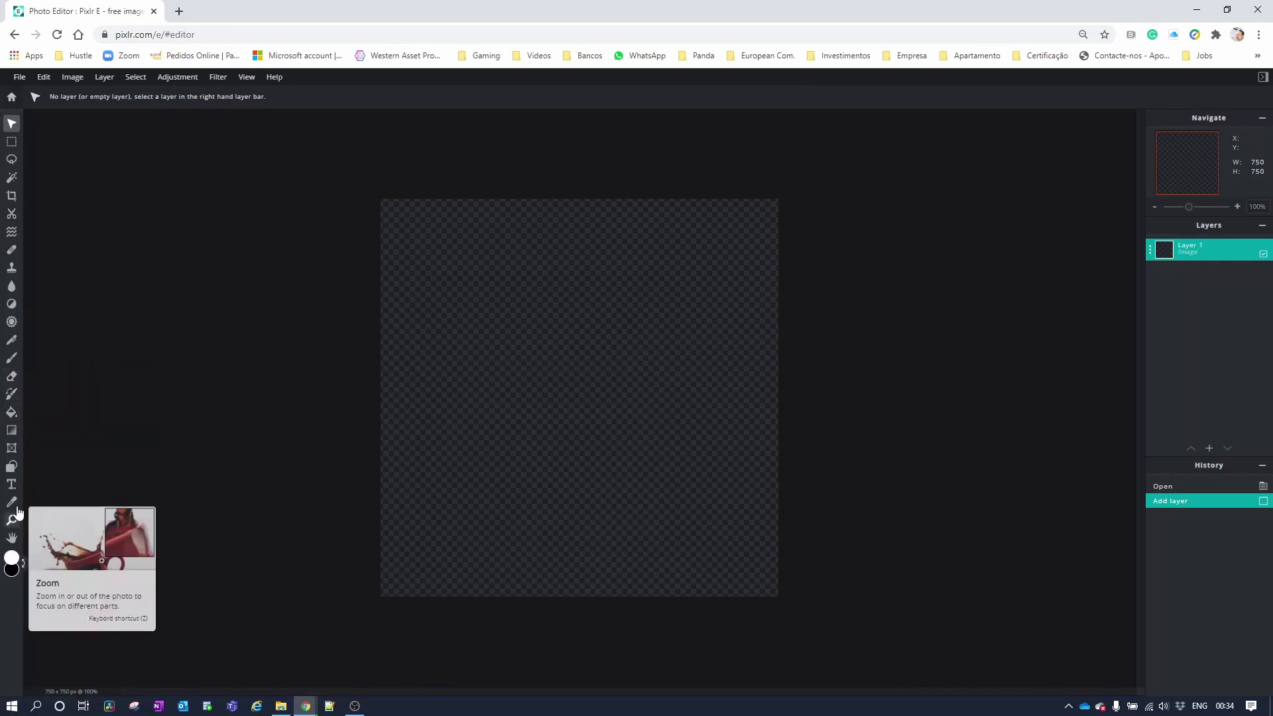
Step: Add a text layer to the canvas and replace its placeholder text with "CM"
left_click(10, 485)
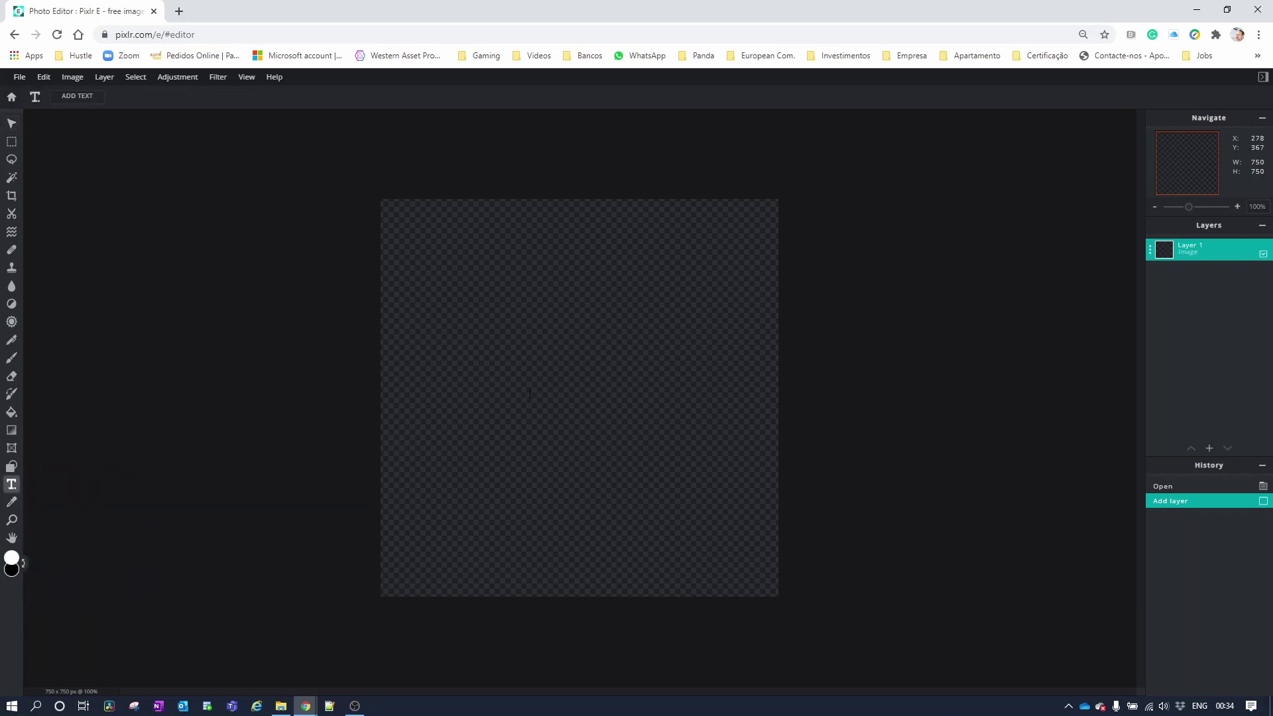
left_click(494, 312)
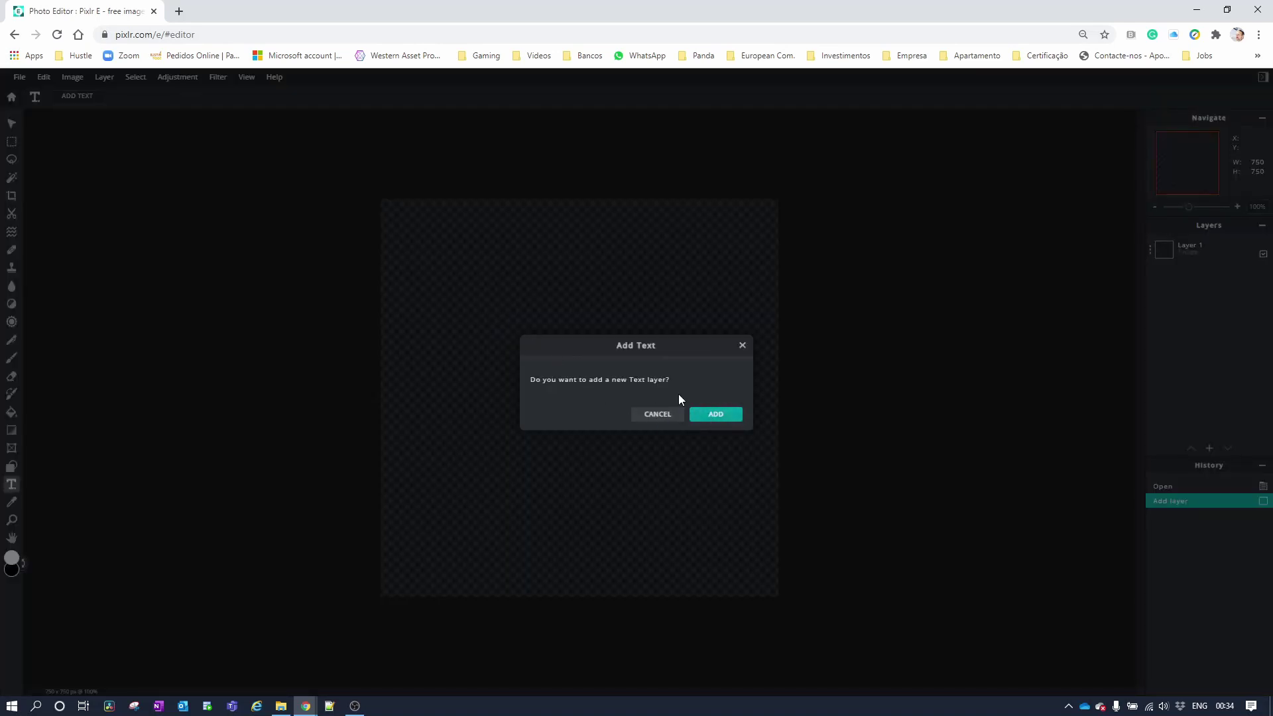
left_click(714, 414)
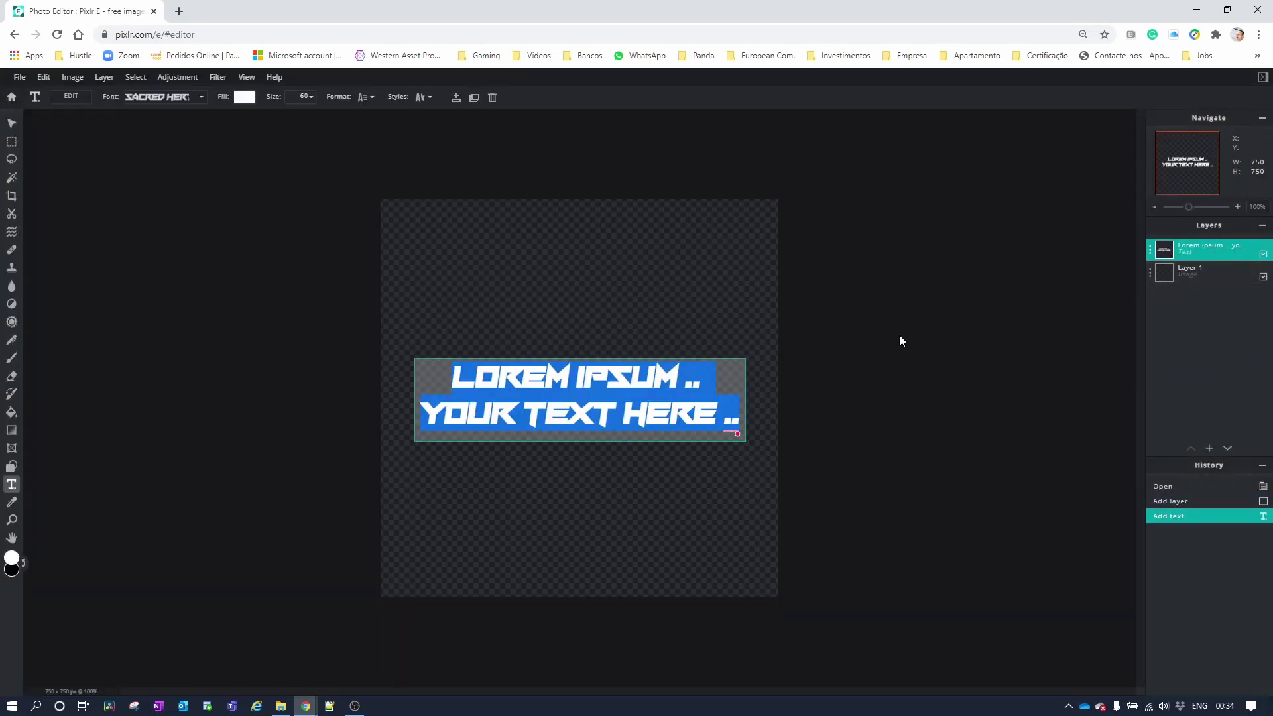
left_click(511, 387)
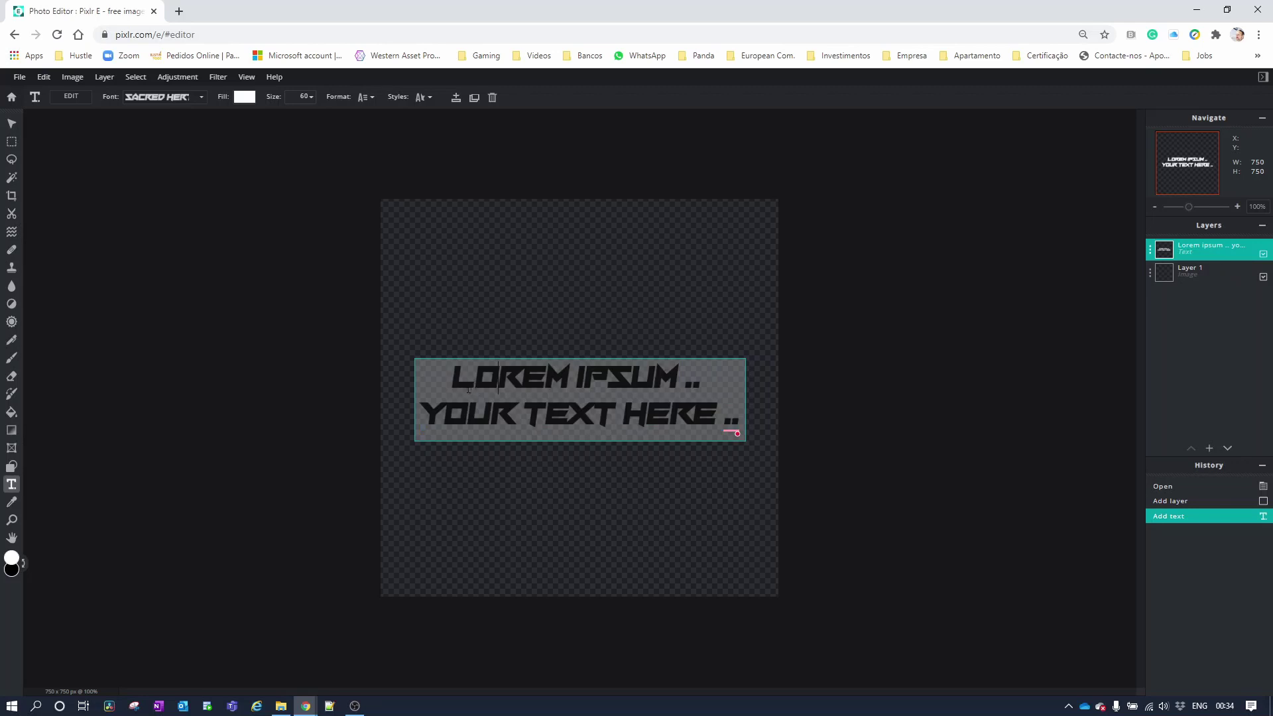
left_click_drag(452, 377, 769, 414)
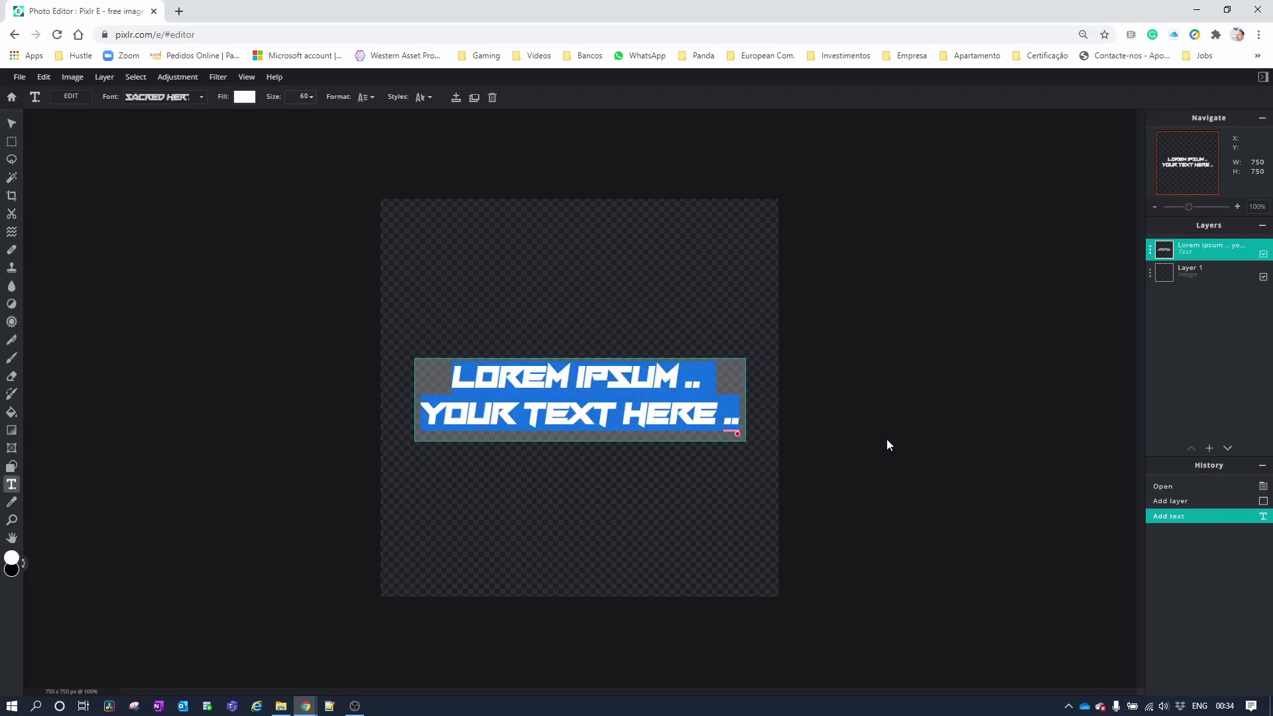
type("C")
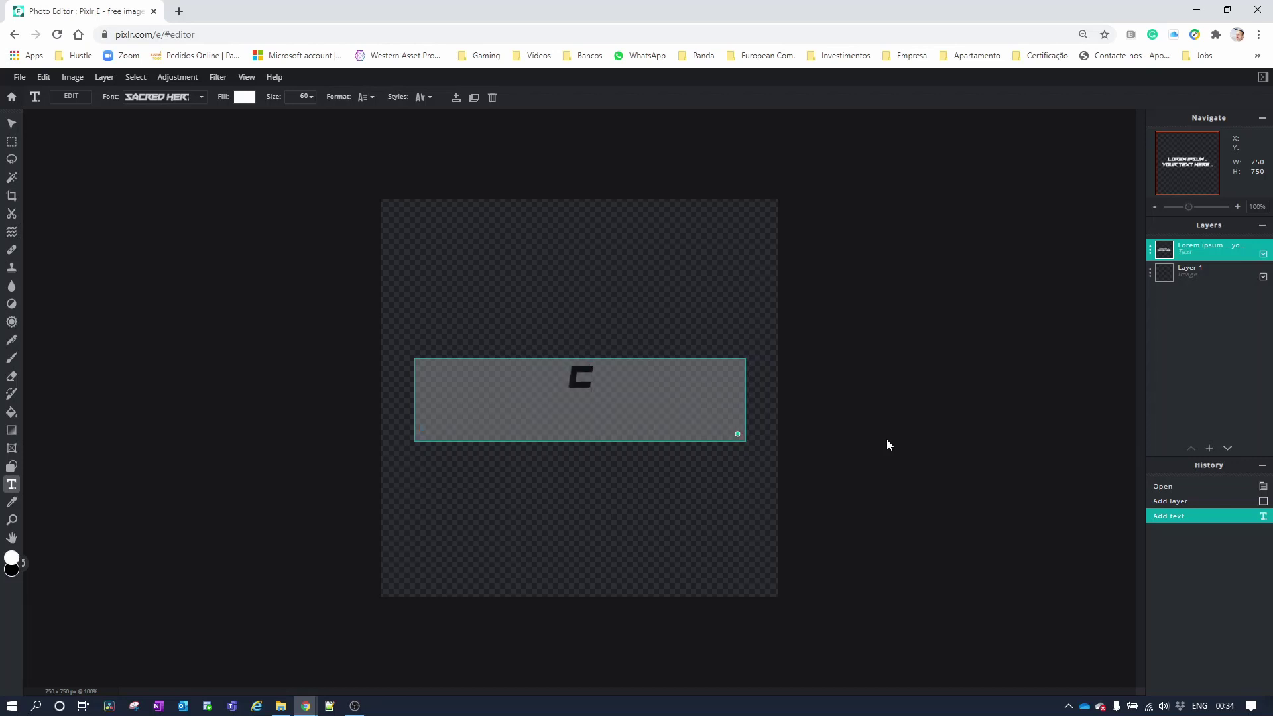
type("M")
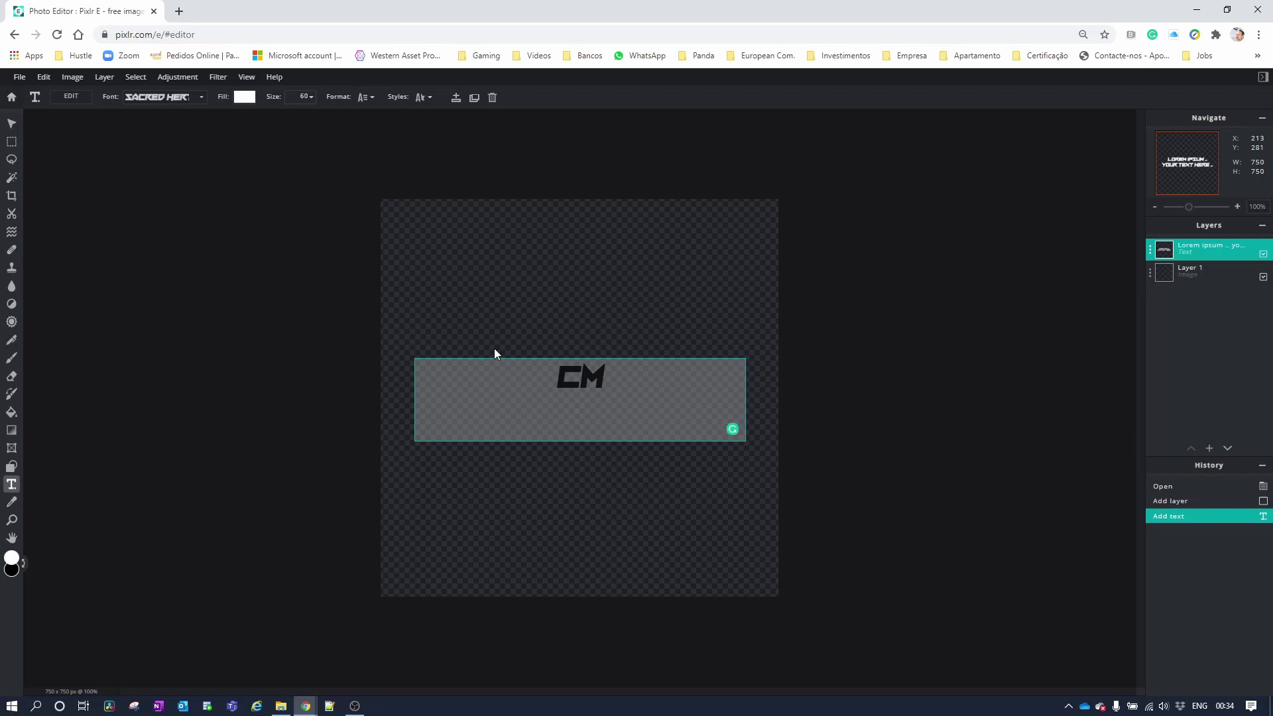
Step: Set the size of the "CM" text to 360
left_click(306, 96)
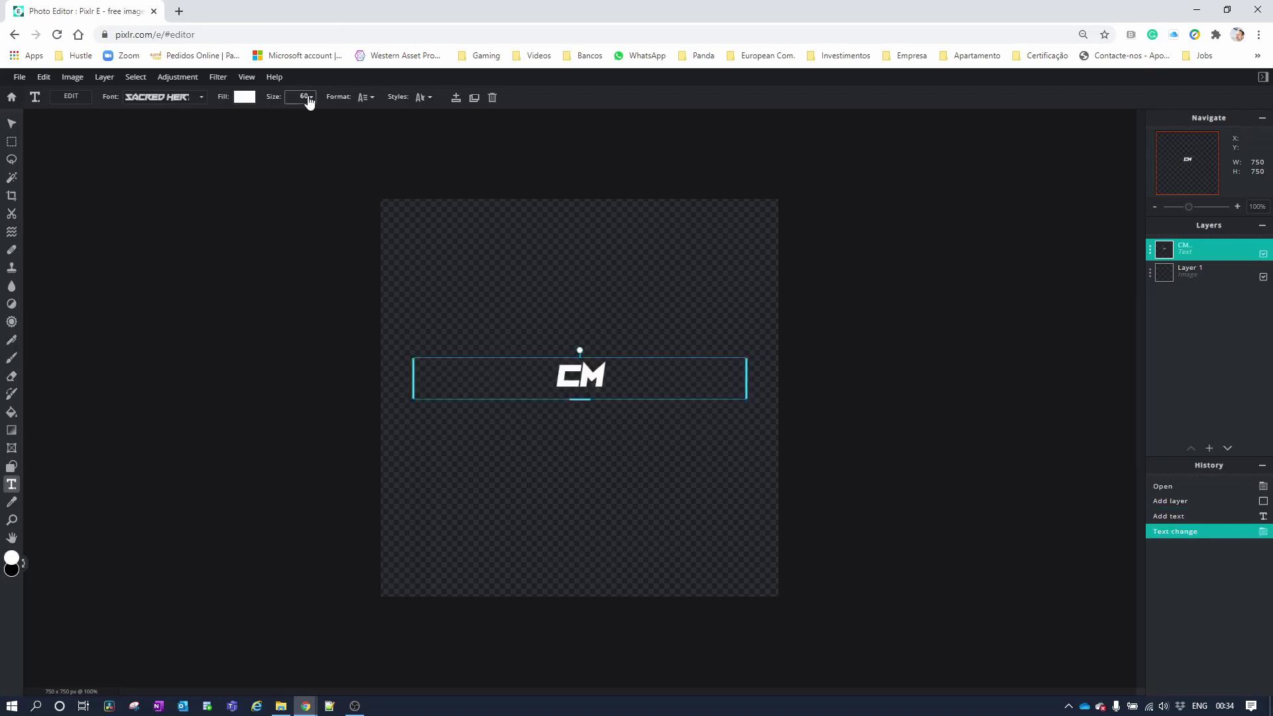
left_click(308, 96)
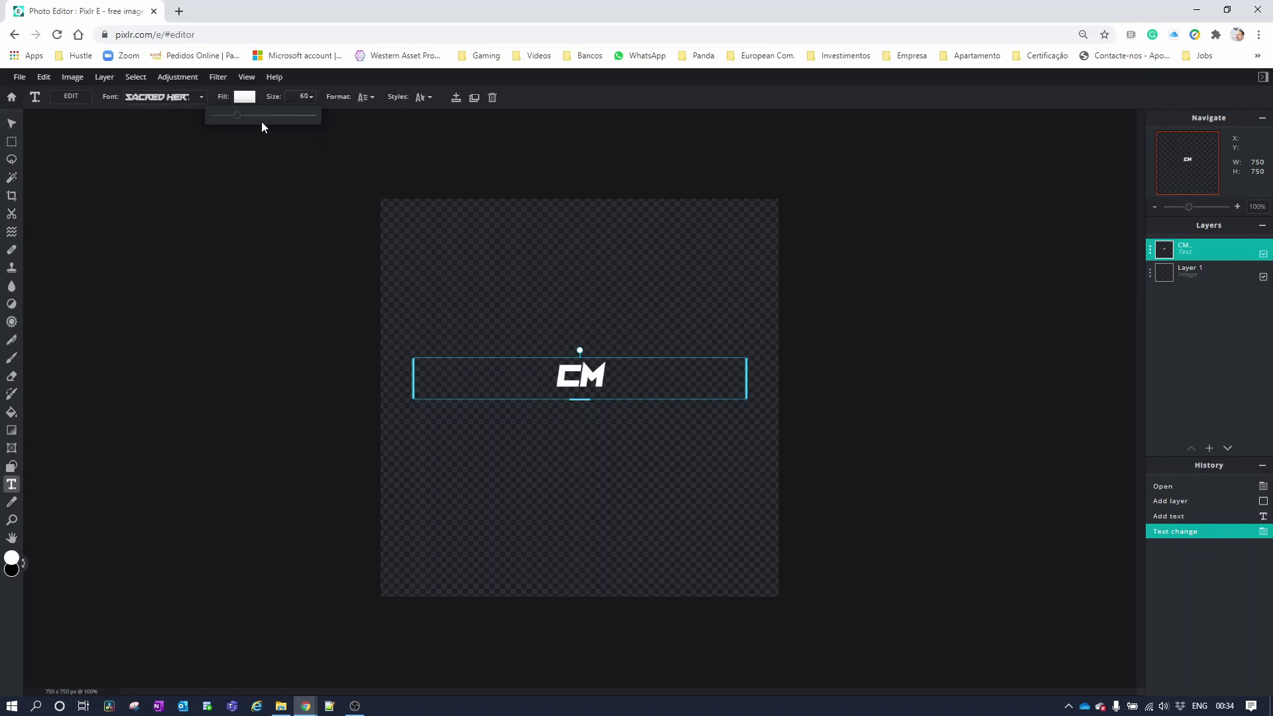
left_click_drag(240, 118, 270, 122)
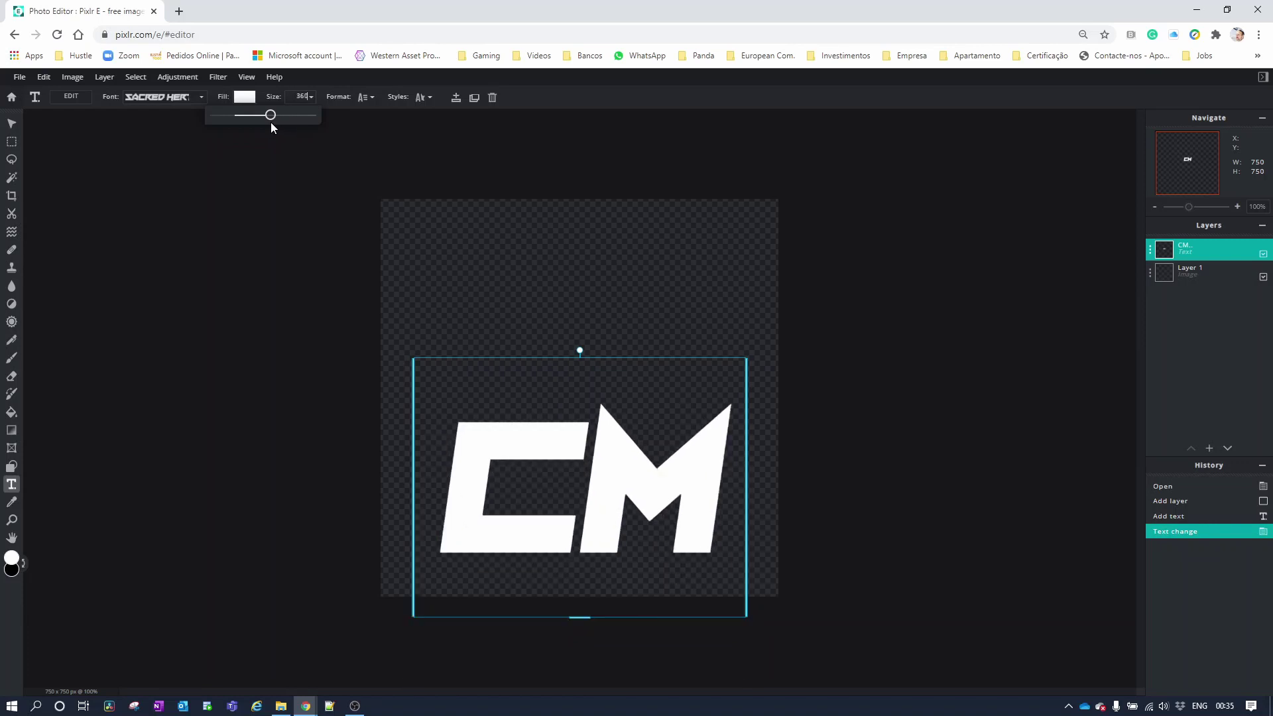
Step: Move the "CM" text up to the middle of the canvas
left_click(600, 356)
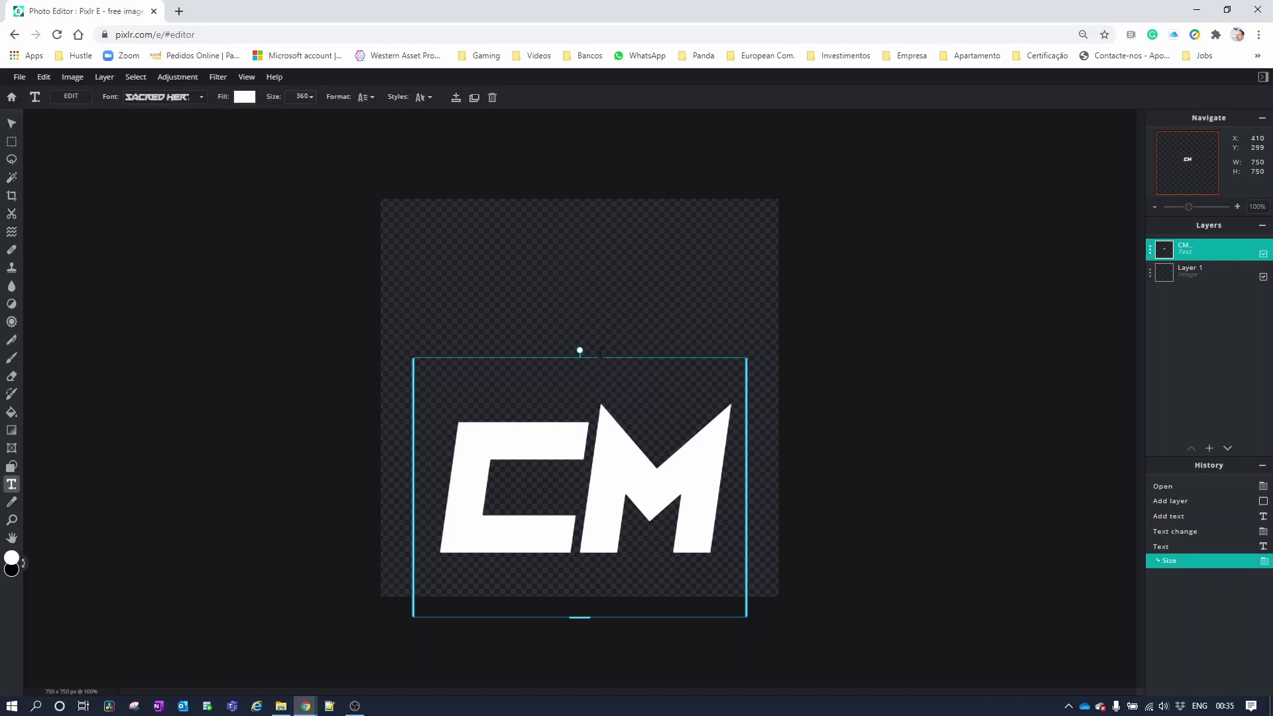
left_click(567, 355)
left_click(568, 369)
left_click_drag(571, 355, 570, 268)
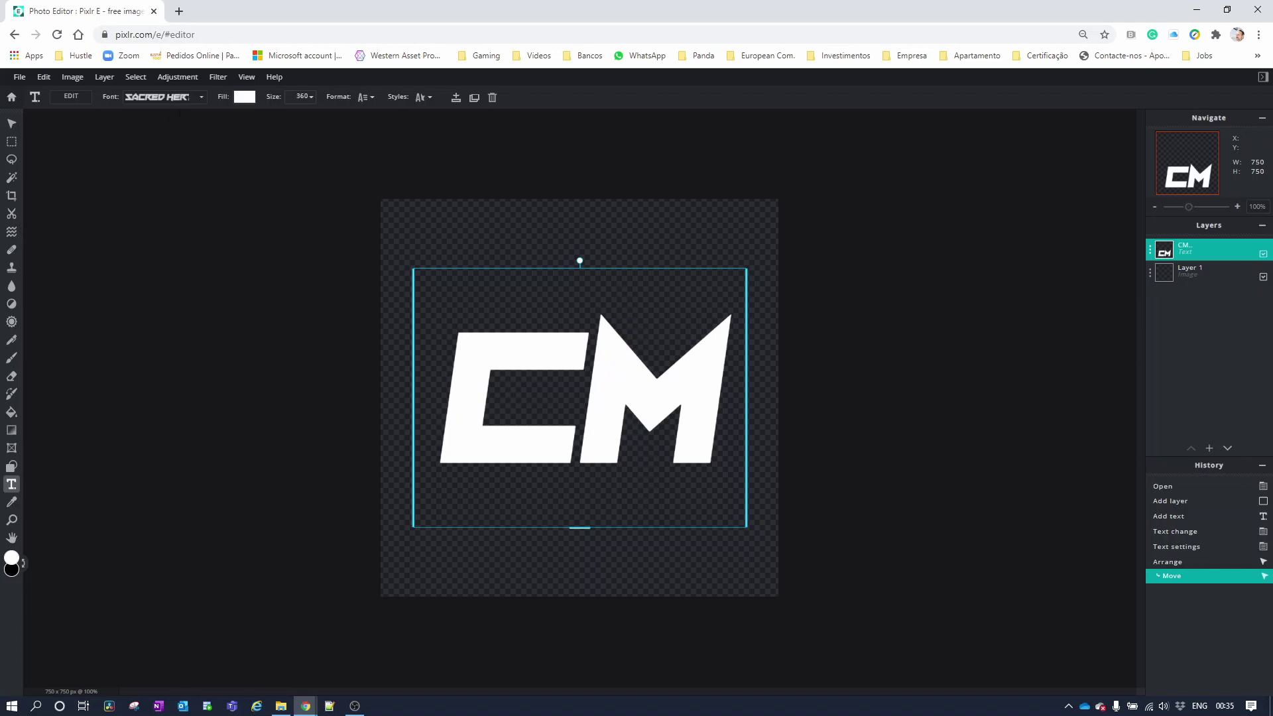
Step: Change the "CM" text's font to Chopsic and move the text slightly down to the canvas centre
left_click(202, 98)
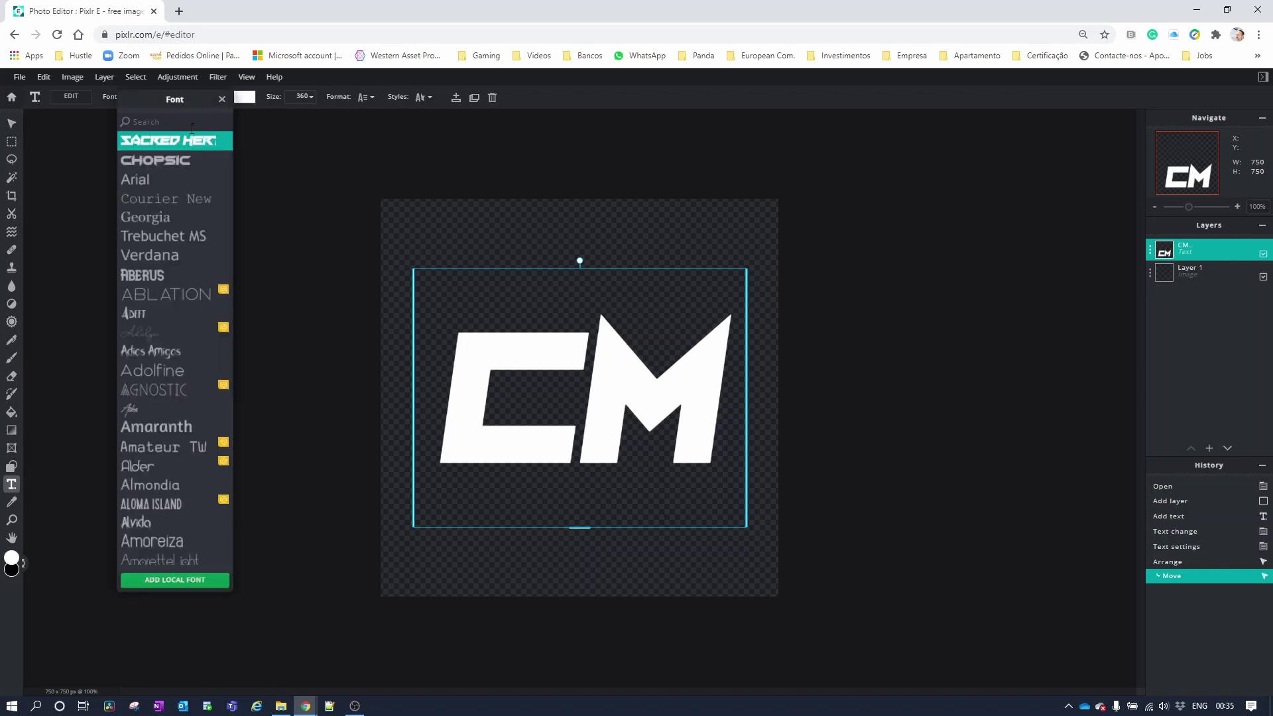
left_click(175, 161)
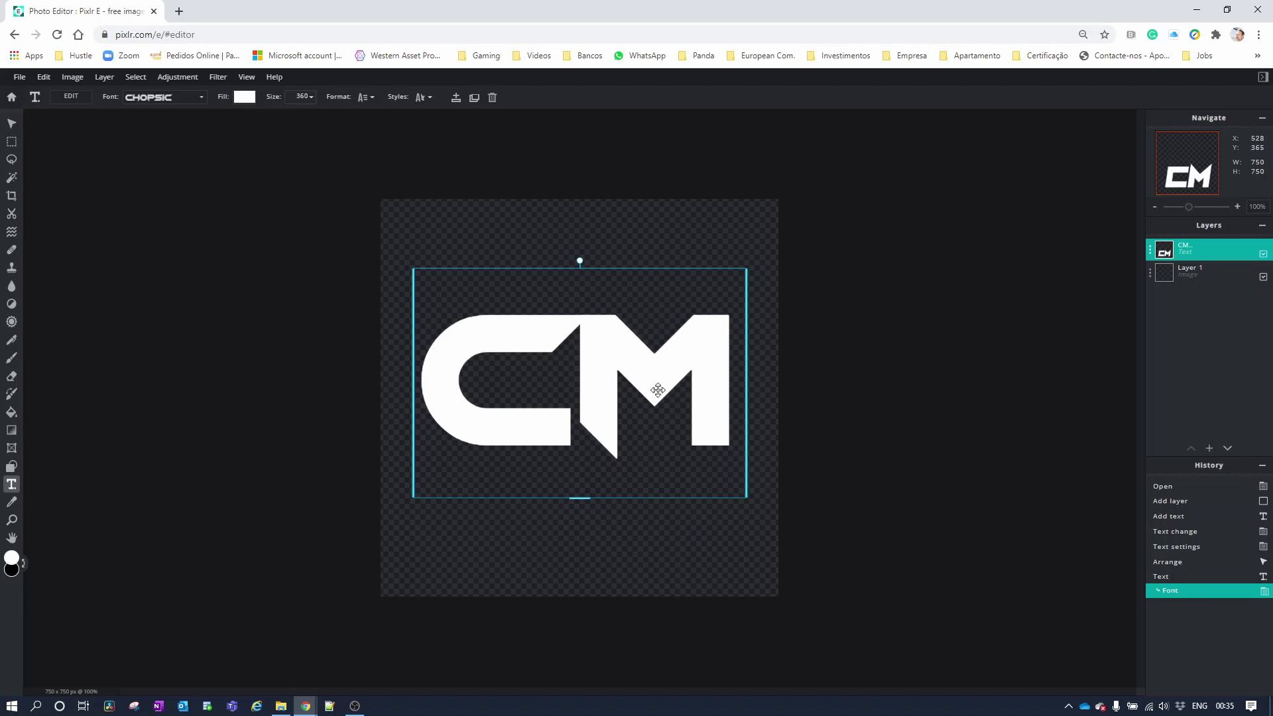
left_click_drag(628, 352, 628, 367)
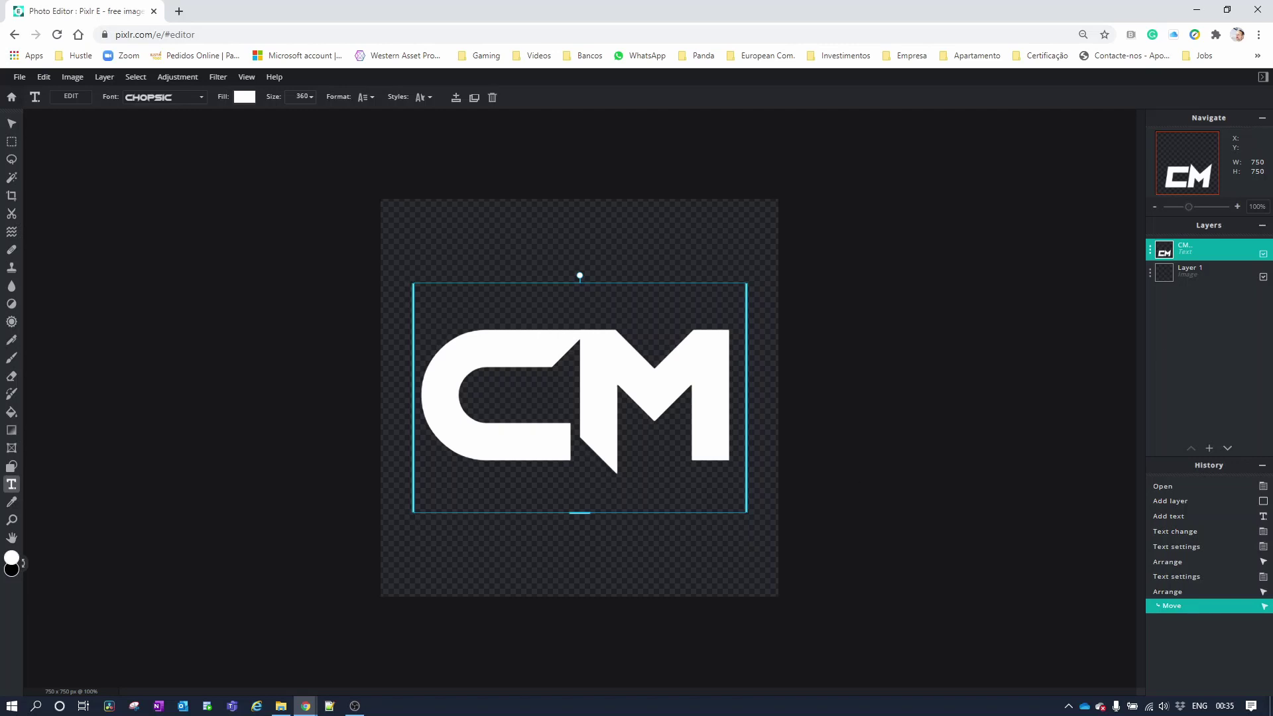
Step: Open Pexels.com in a new browser tab and switch the site's language to English
key("ctrl+t")
type("Pexels.com")
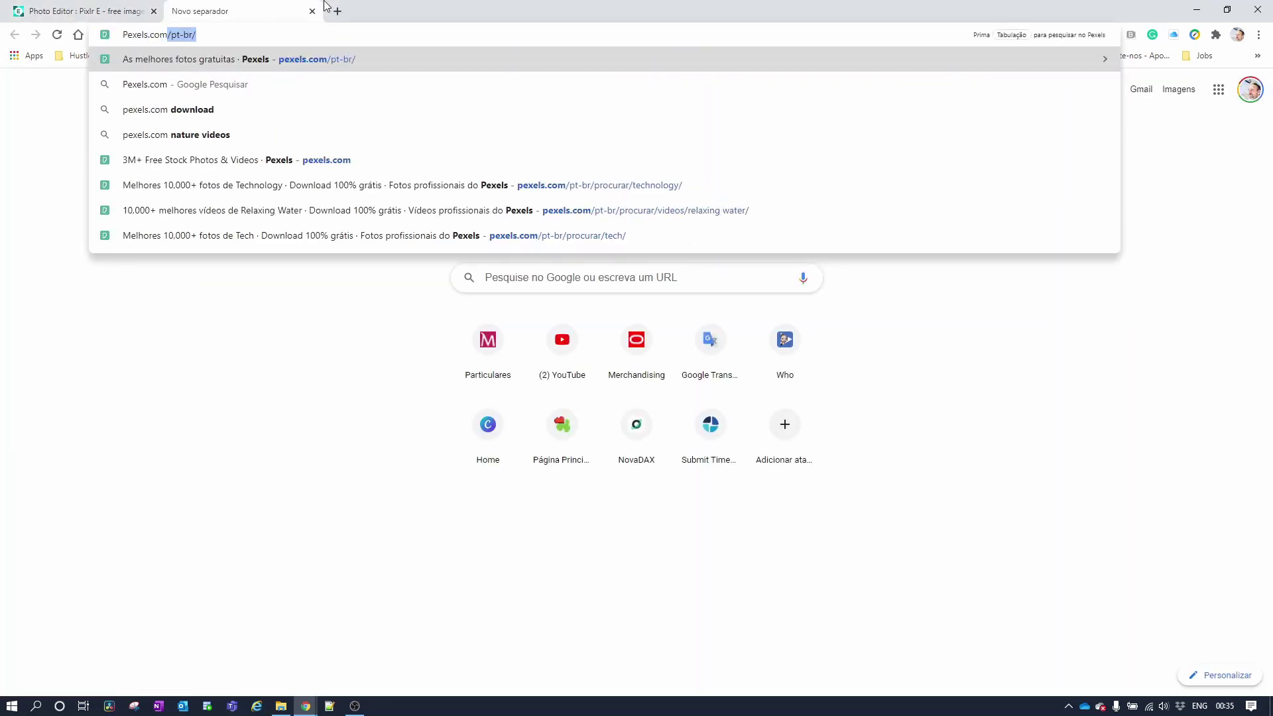
key("Return")
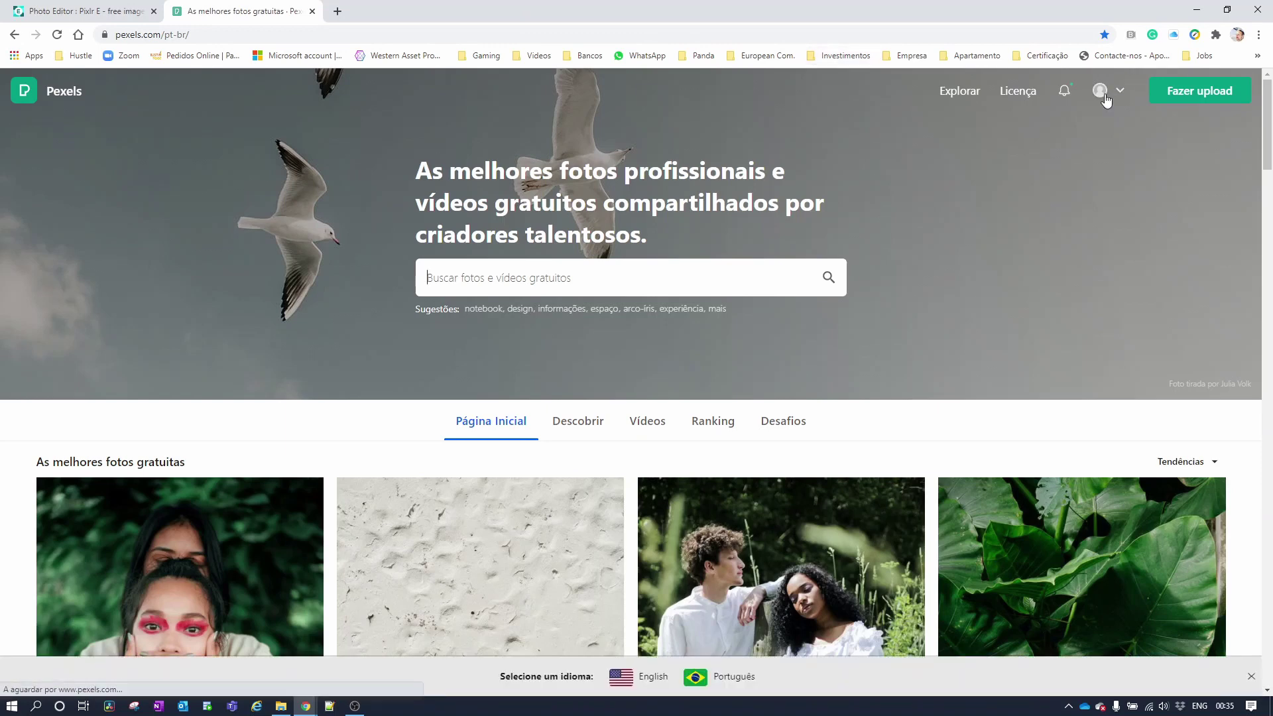
mouse_move(1105, 98)
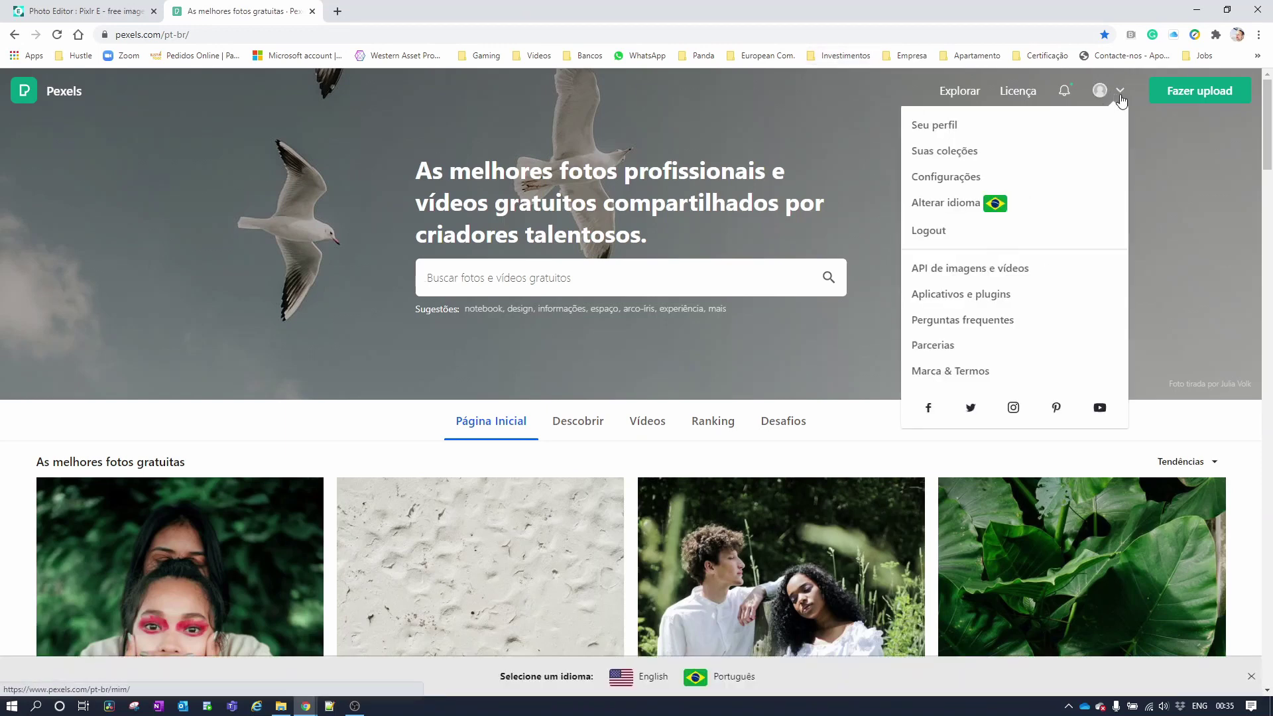
left_click(995, 207)
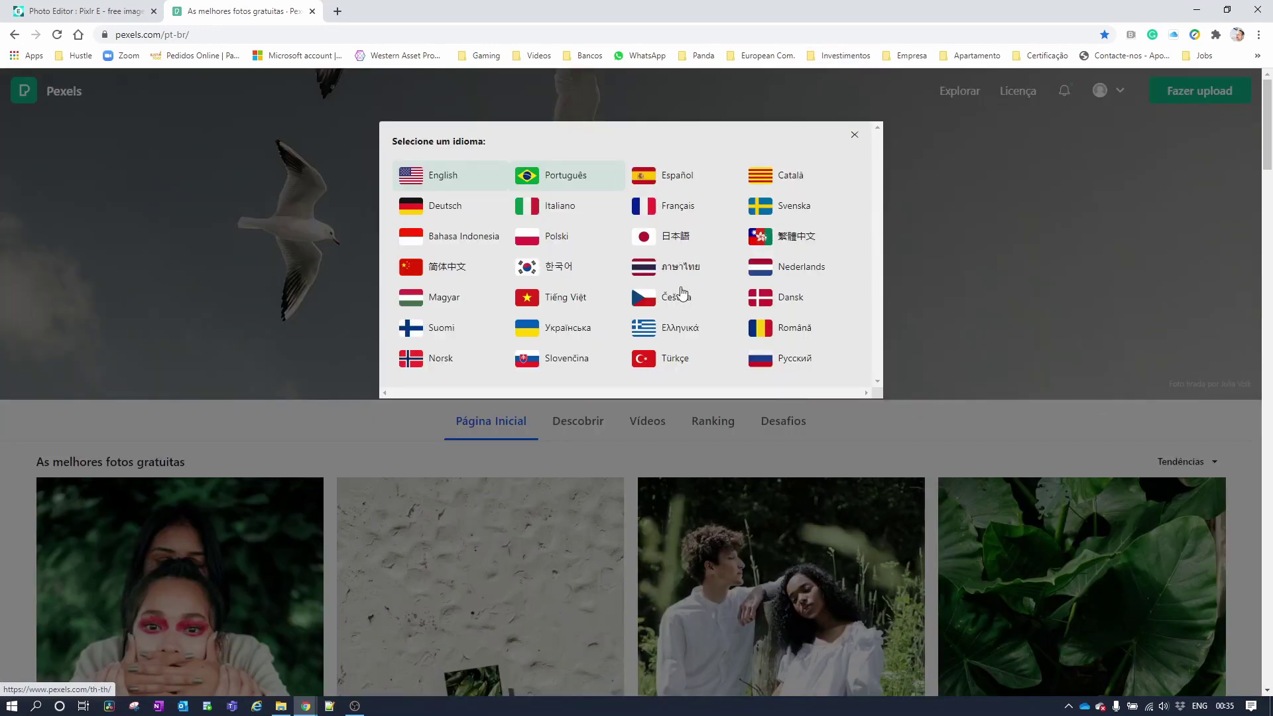
left_click(443, 176)
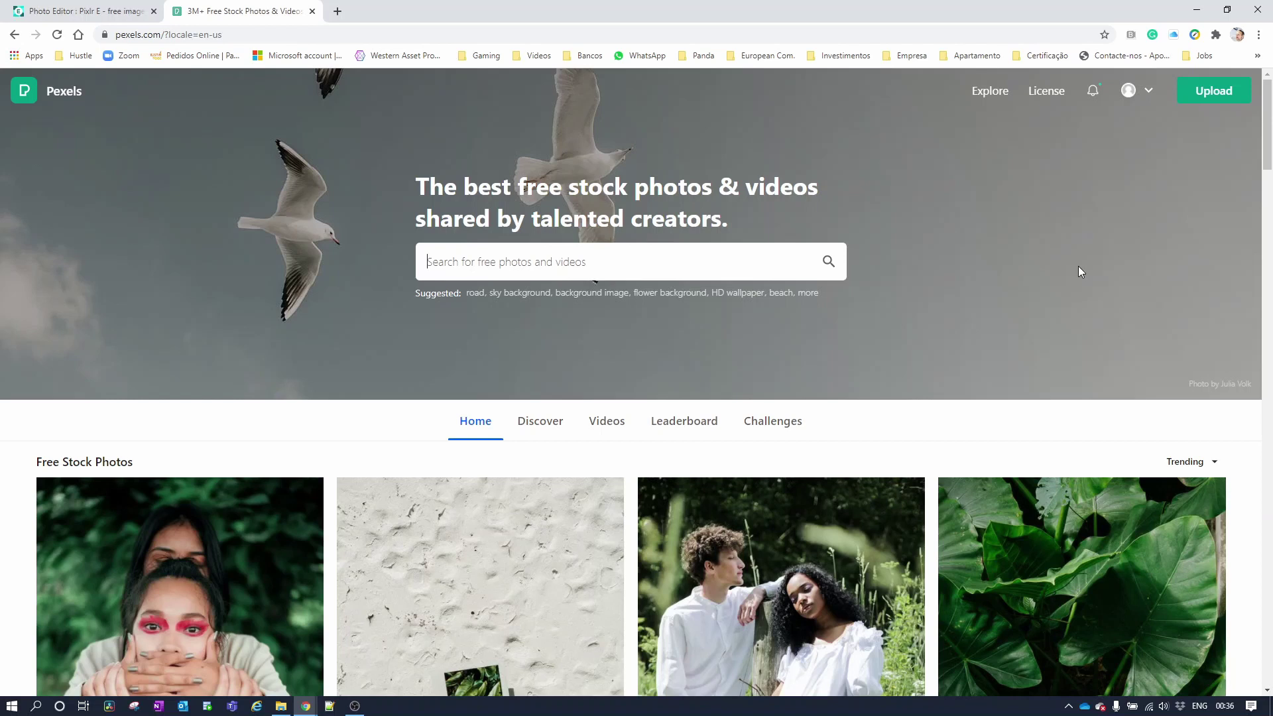
Step: Search Pexels for "blue texture background"
type("Bl")
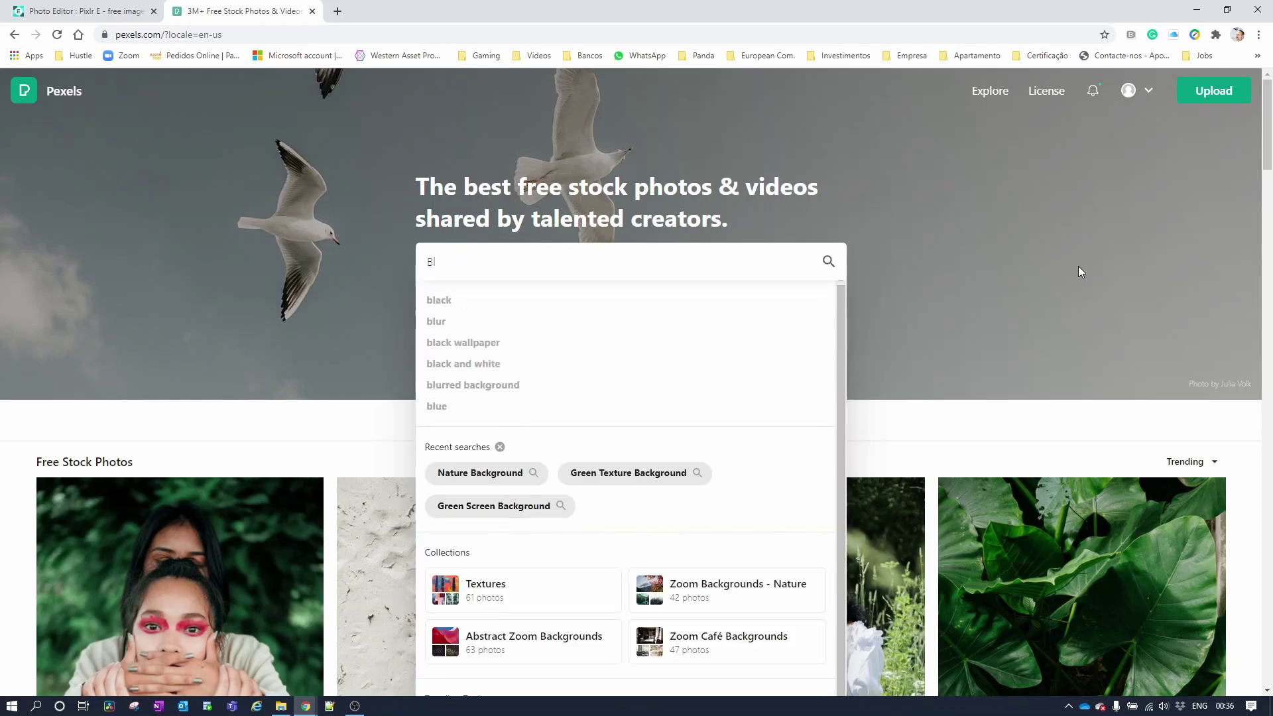
type("ue Text")
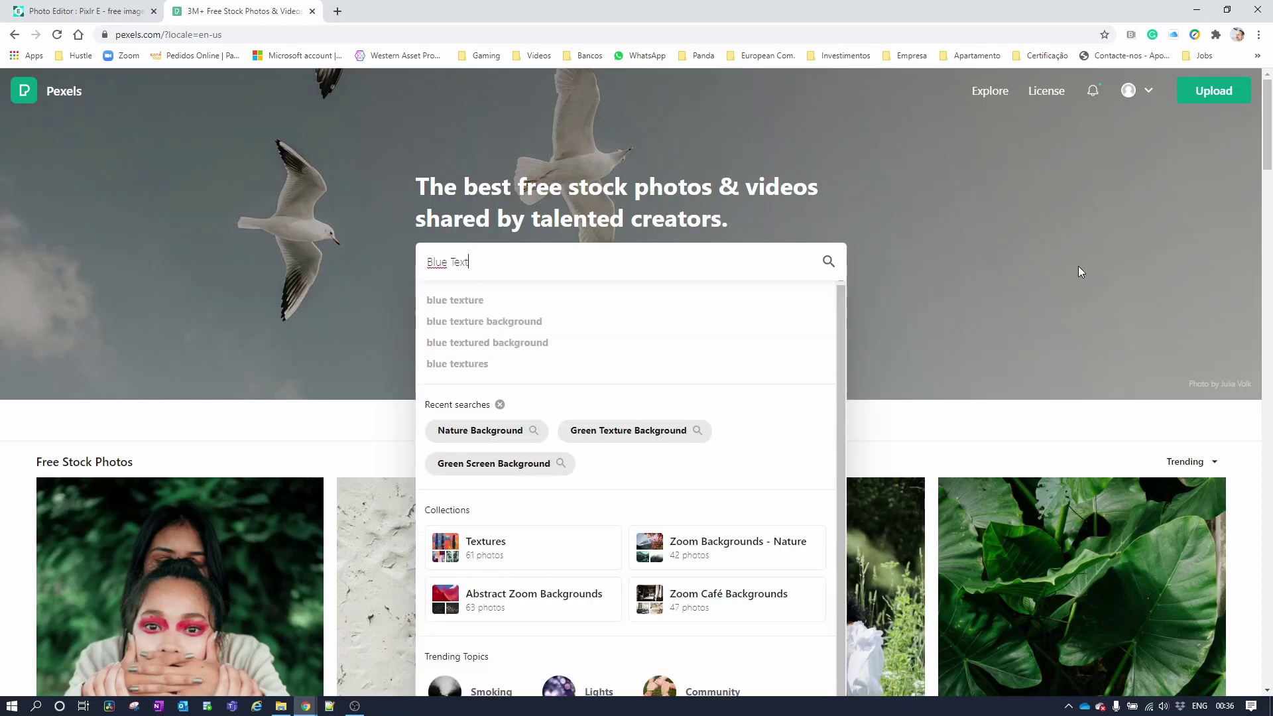
left_click(522, 328)
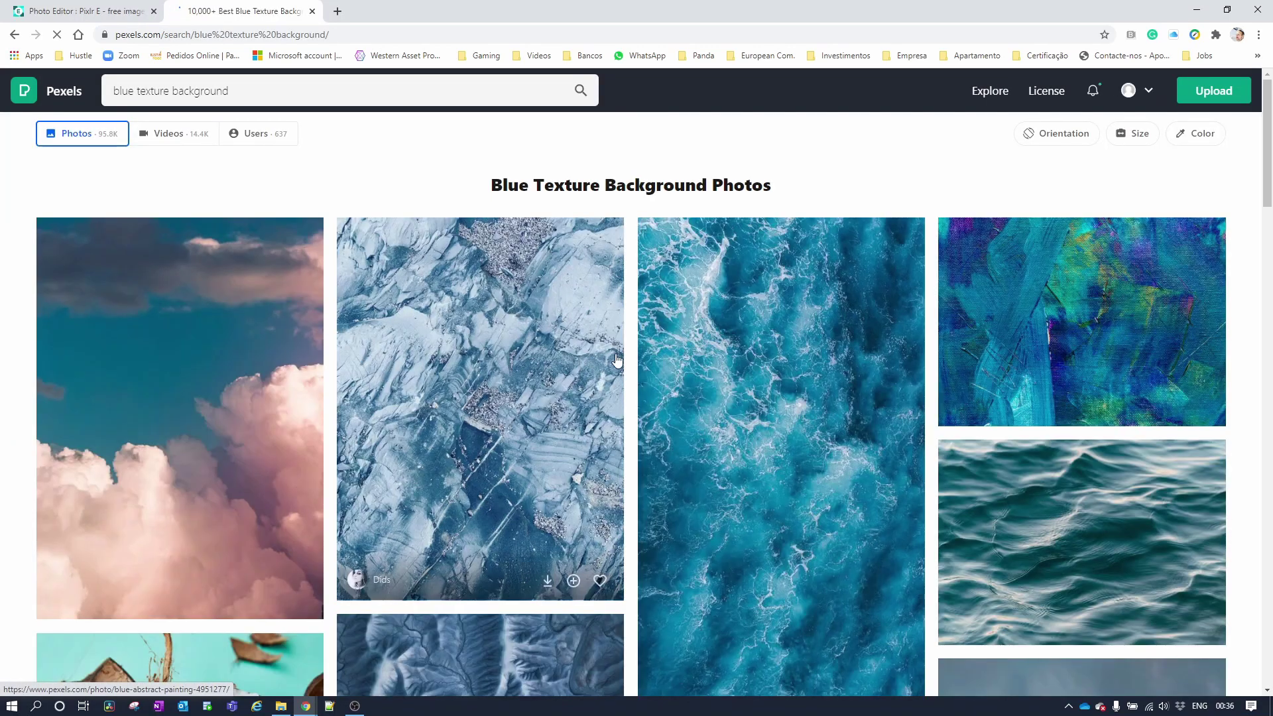
Step: Download the "New Zealand Topography From Above" photo, and close its preview and the thank-you message
scroll(615, 355, "down", 5)
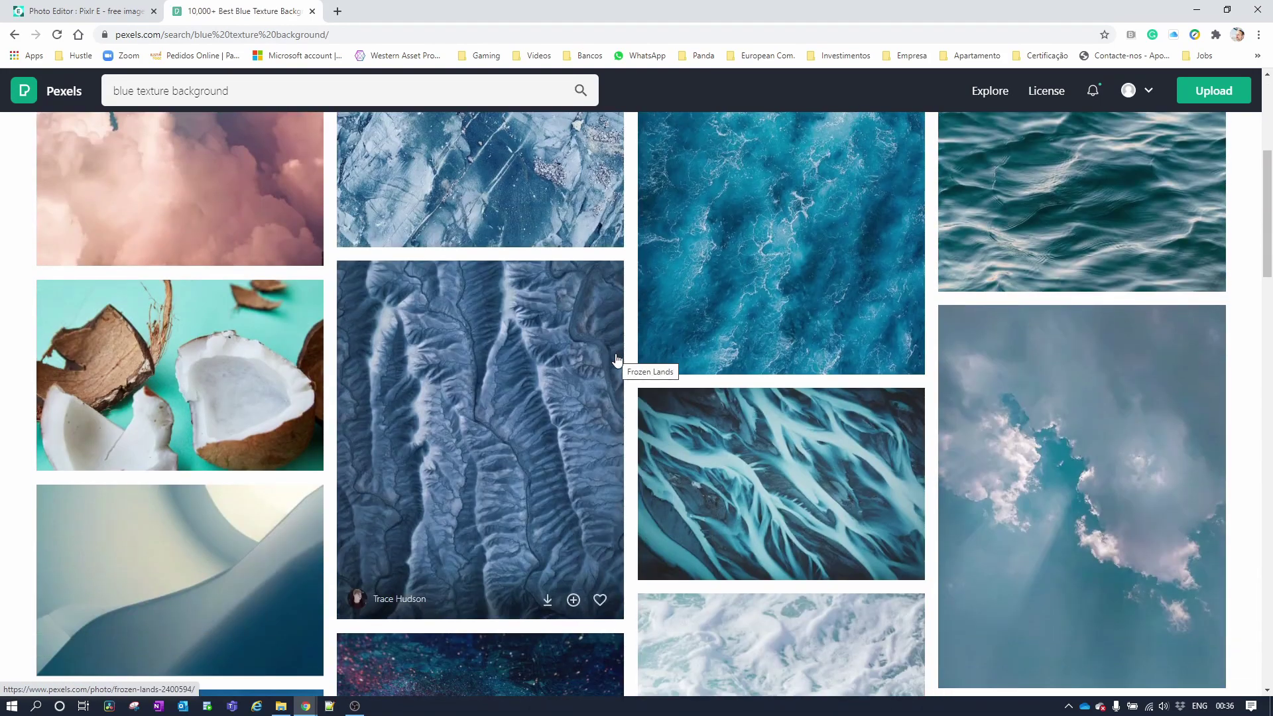
scroll(820, 494, "down", 3)
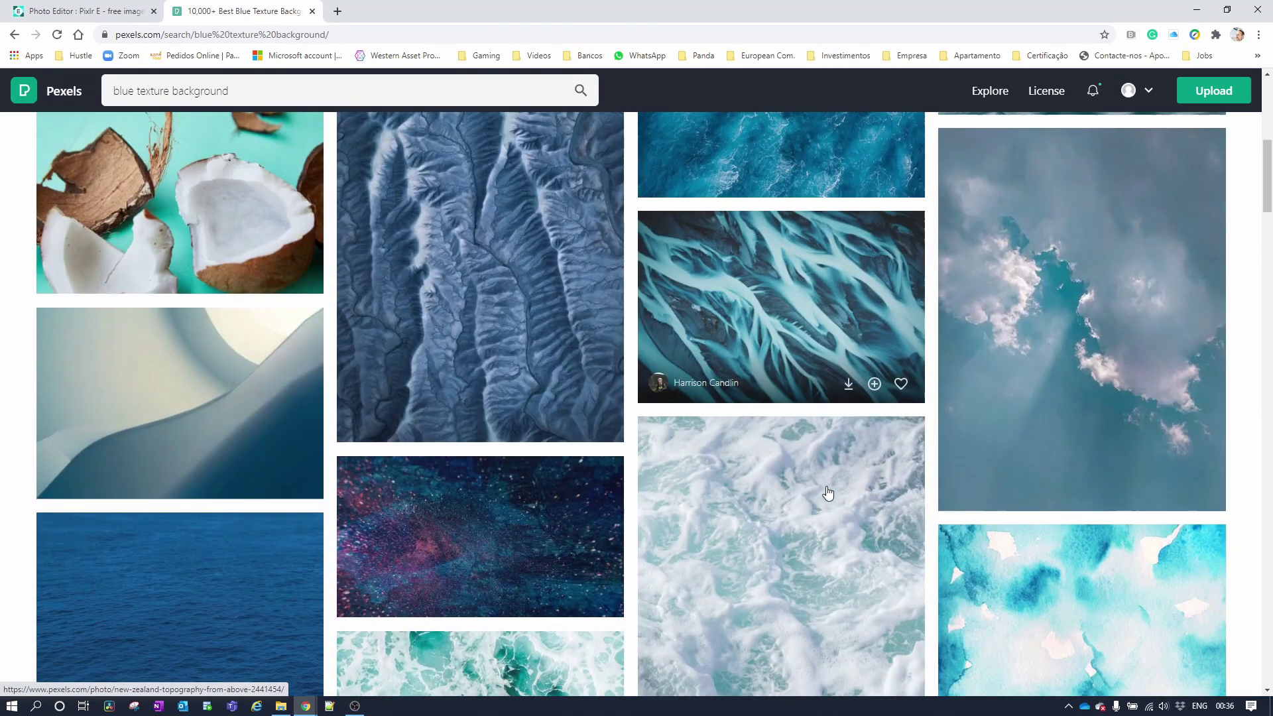
scroll(828, 493, "down", 3)
scroll(828, 493, "up", 3)
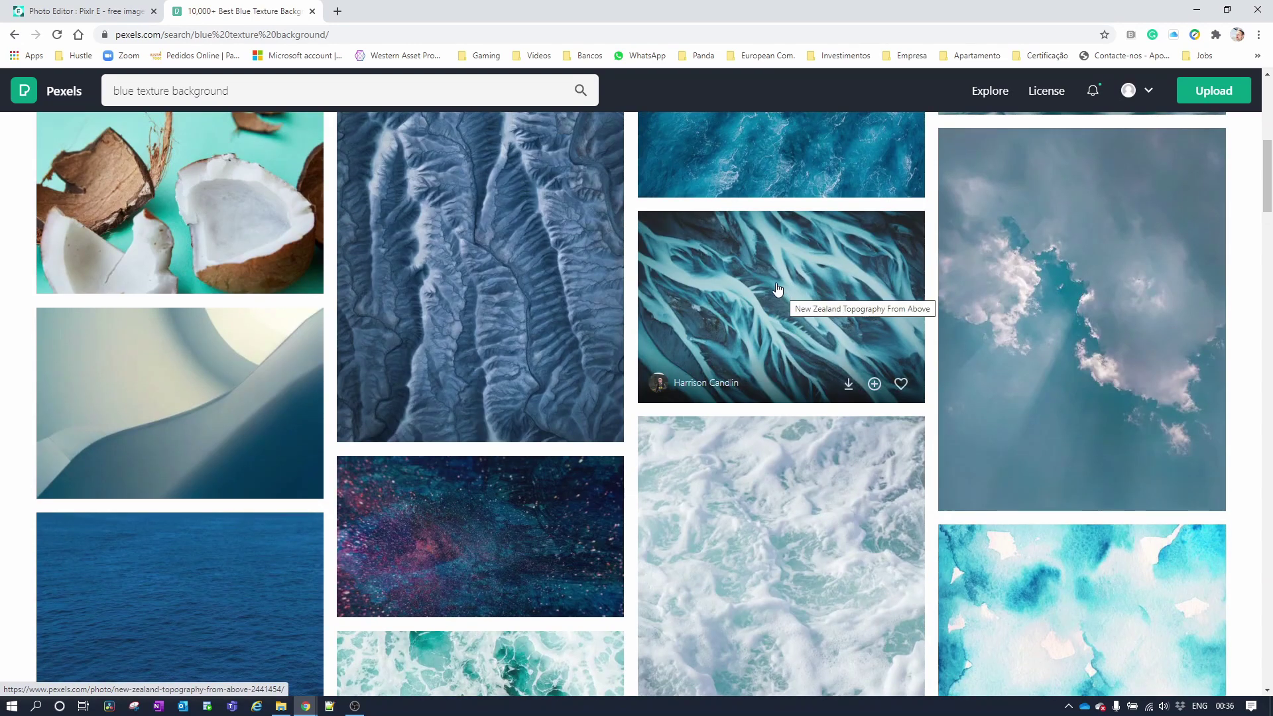
left_click(850, 384)
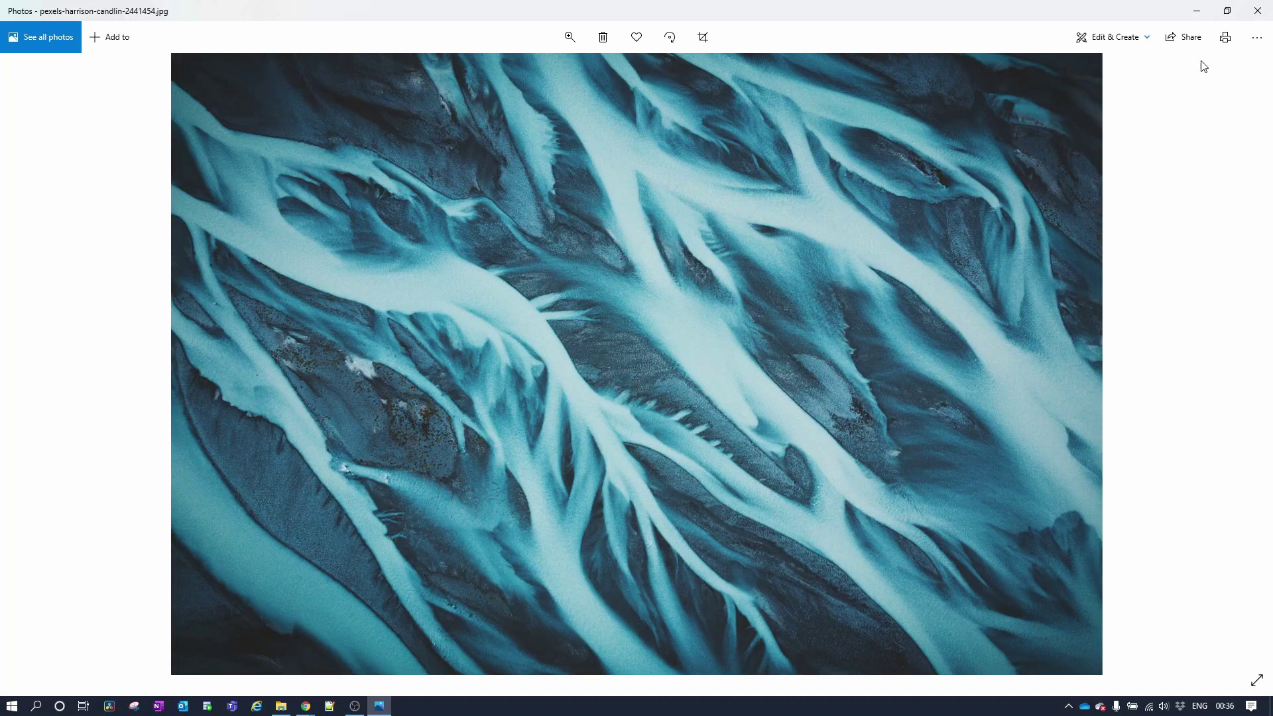
left_click(1258, 11)
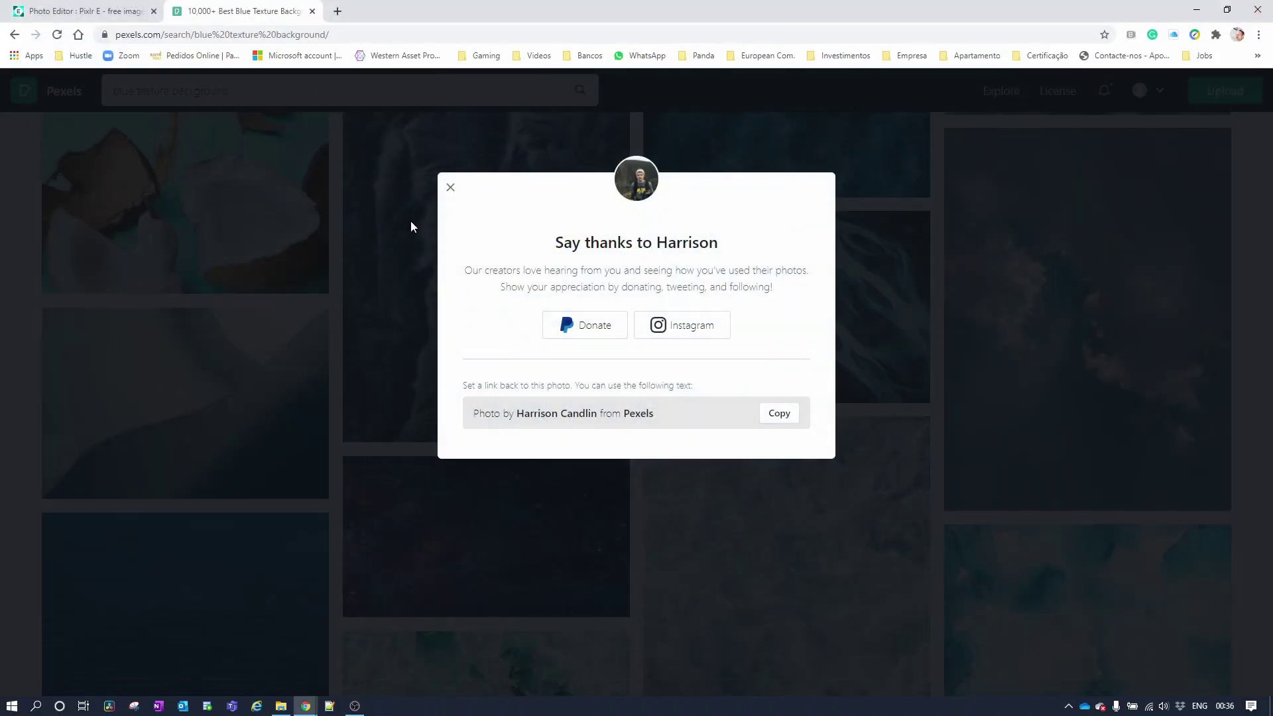
left_click(450, 189)
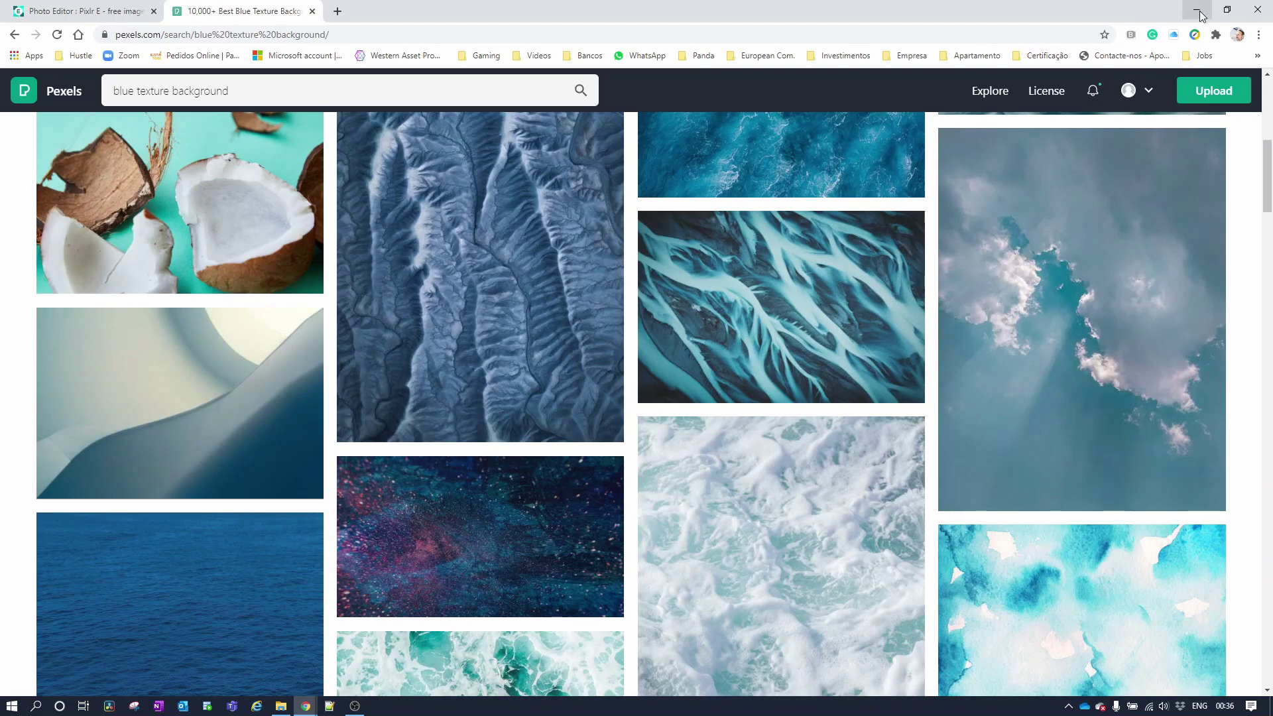
Step: Return to Pixlr E and add the downloaded texture photo from the desktop to the current document as a layer
left_click(312, 12)
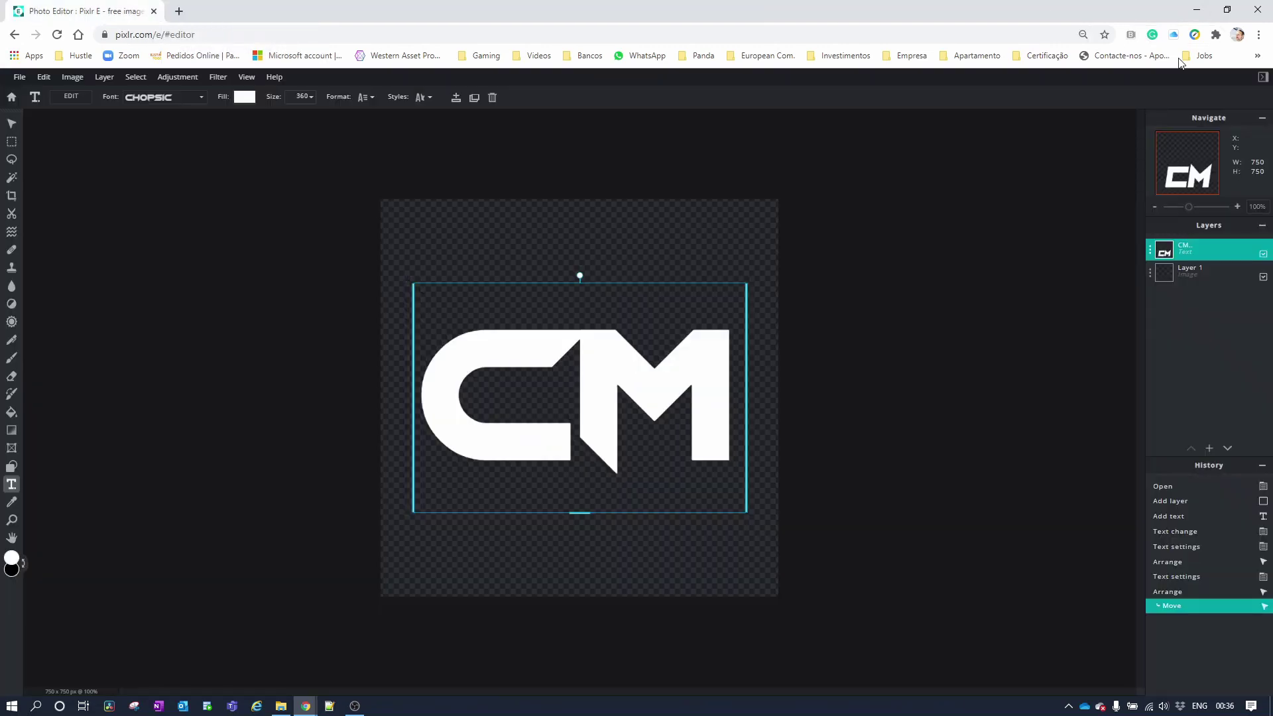
left_click(1228, 10)
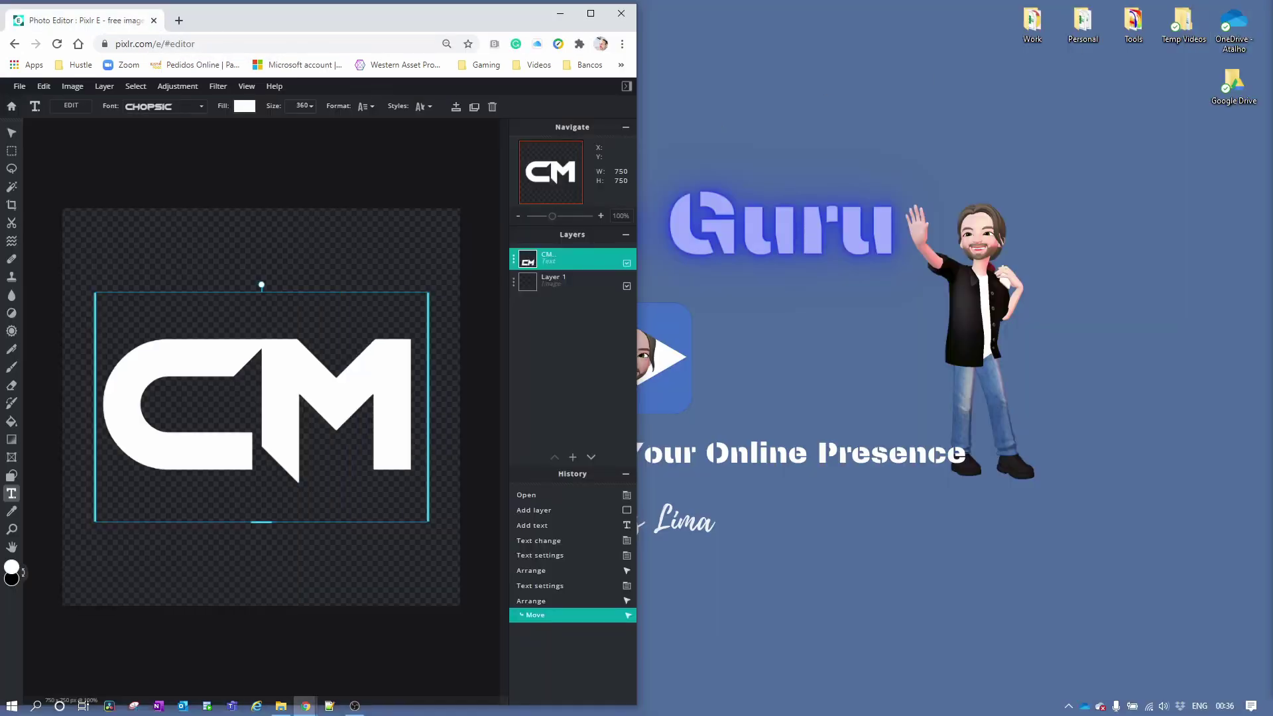
left_click_drag(1272, 205, 852, 201)
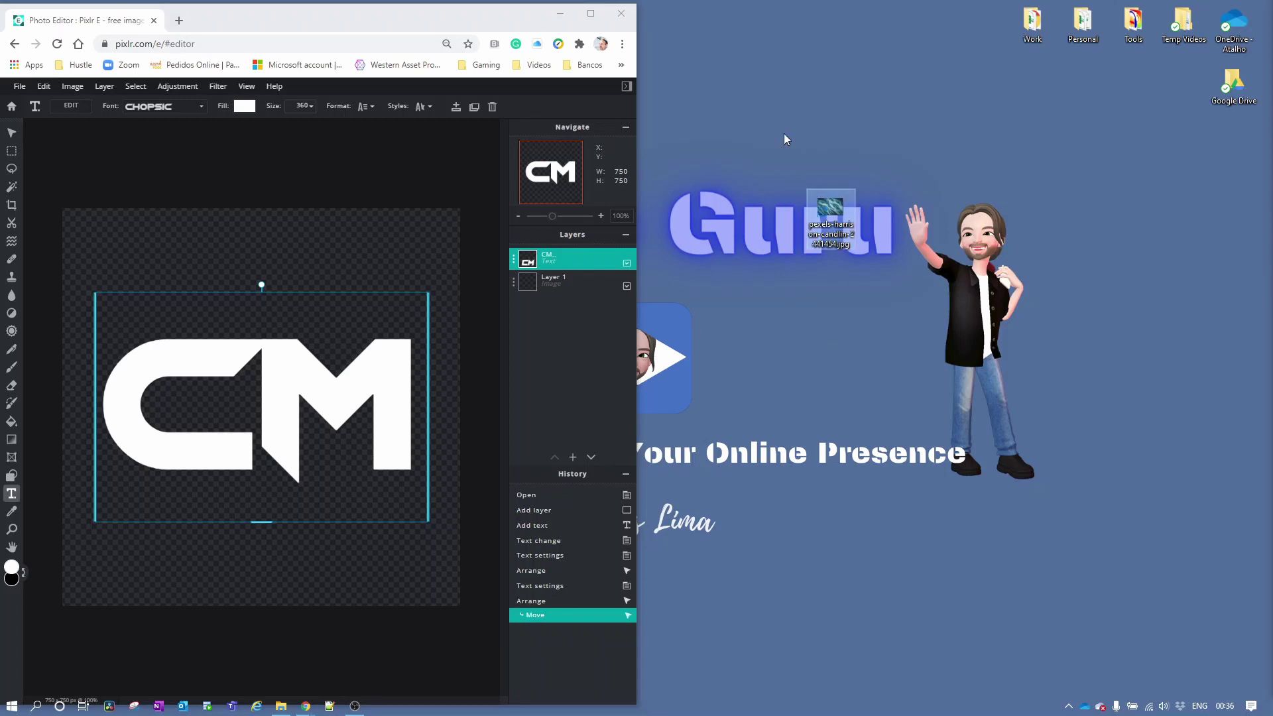
left_click_drag(817, 234, 274, 326)
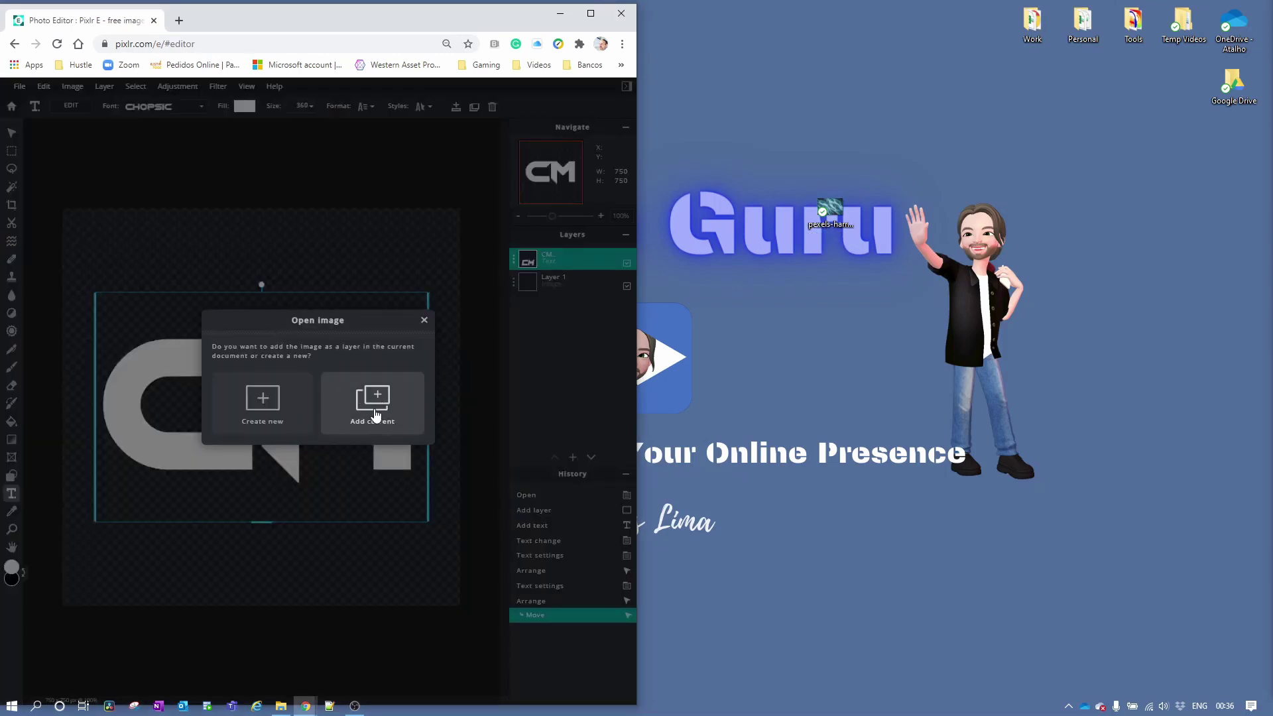
left_click(374, 414)
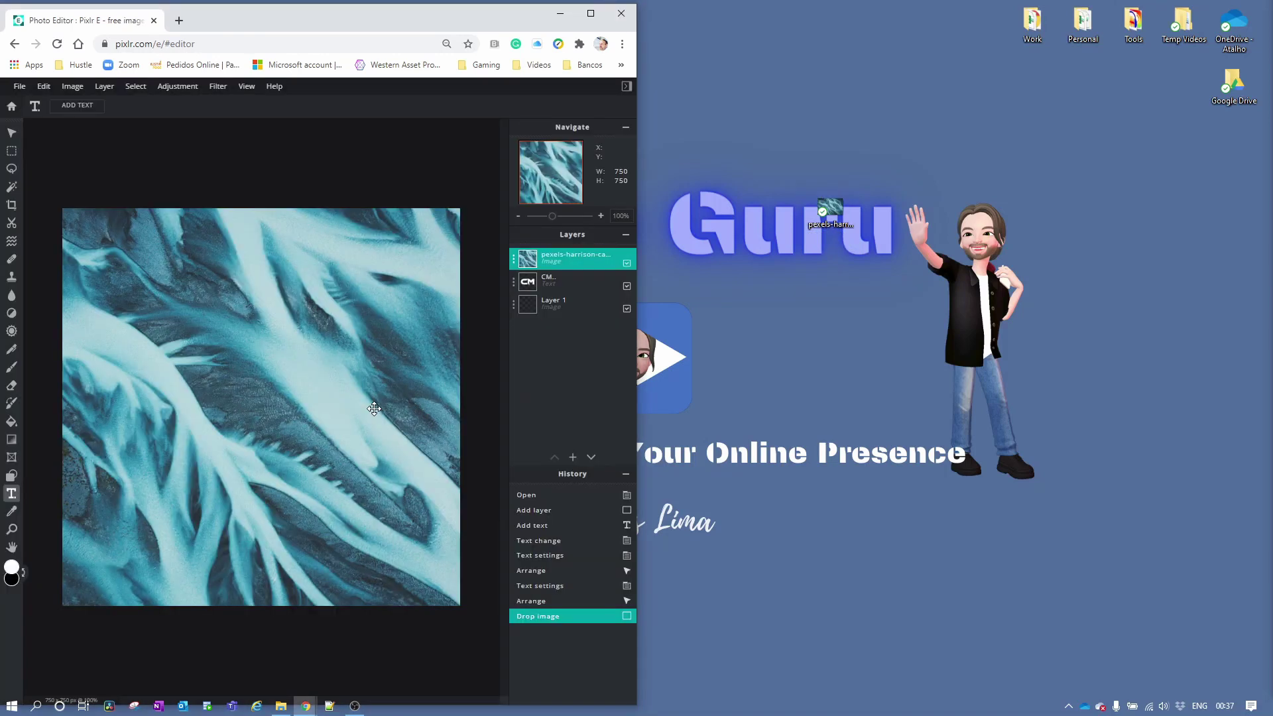
left_click(591, 13)
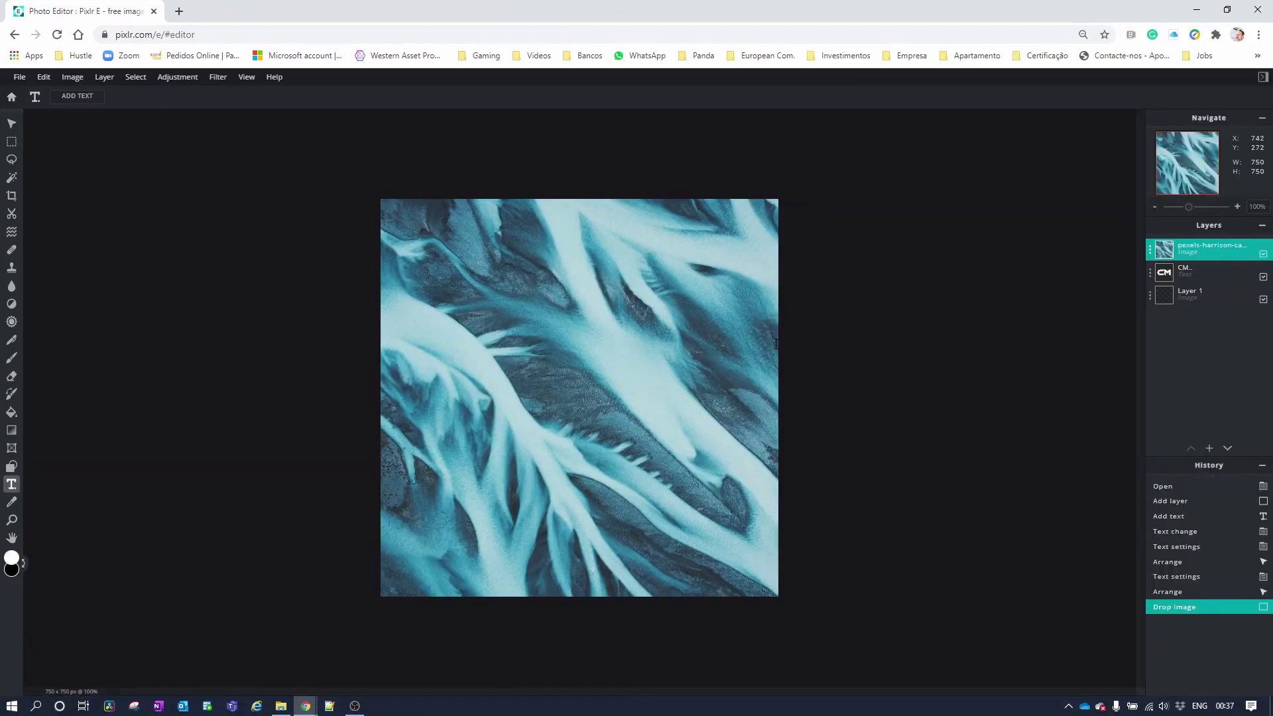
Step: Scale the texture photo down proportionally to about 596 × 398 px and place it over the "CM" text
left_click(773, 592)
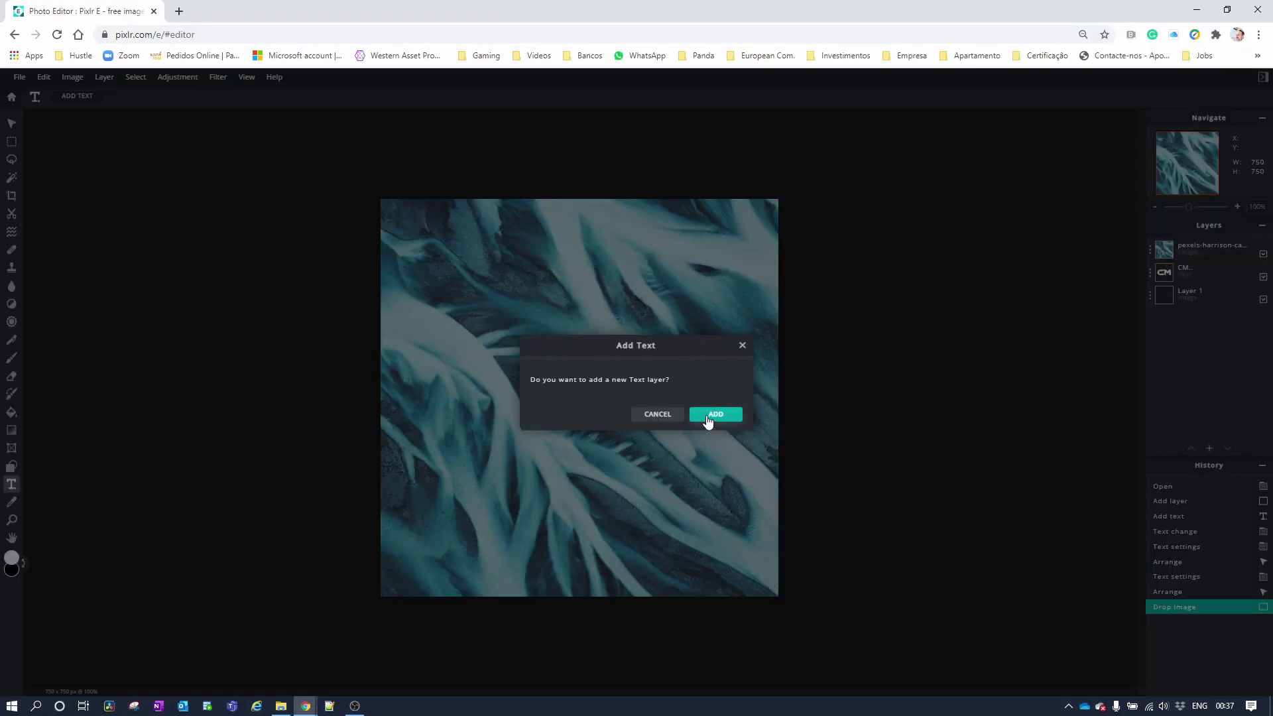
left_click(663, 414)
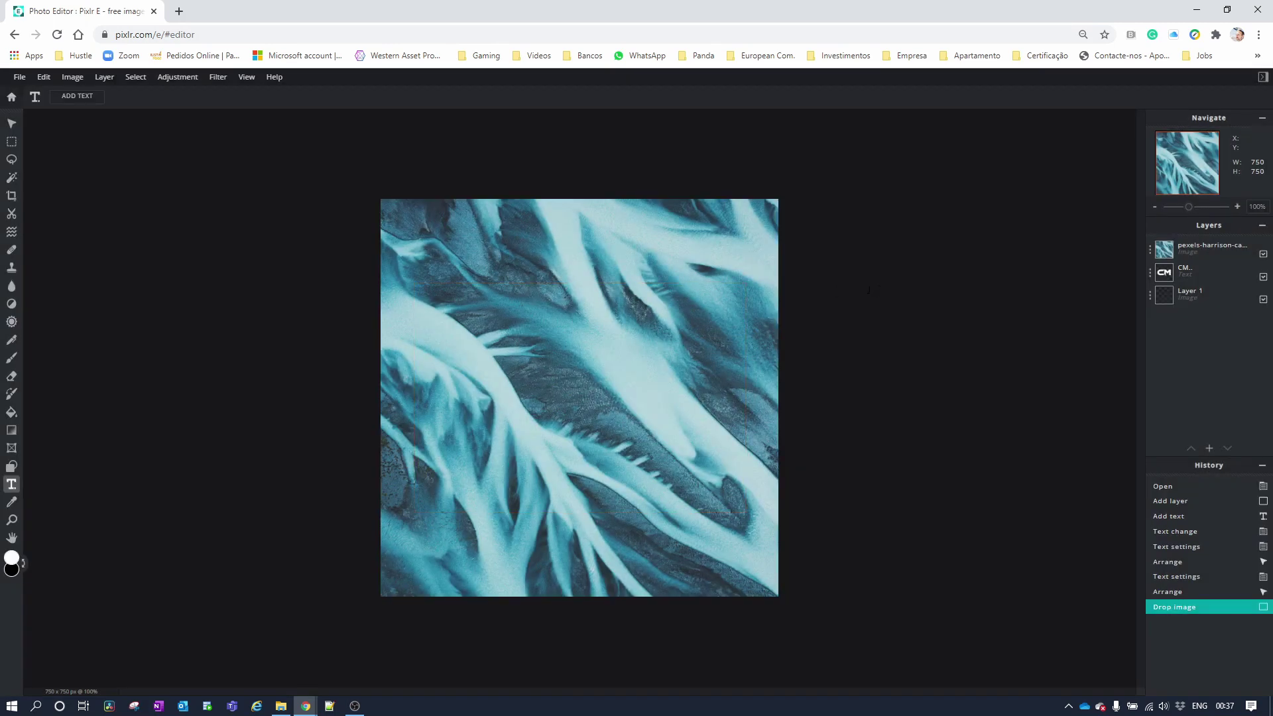
left_click(11, 123)
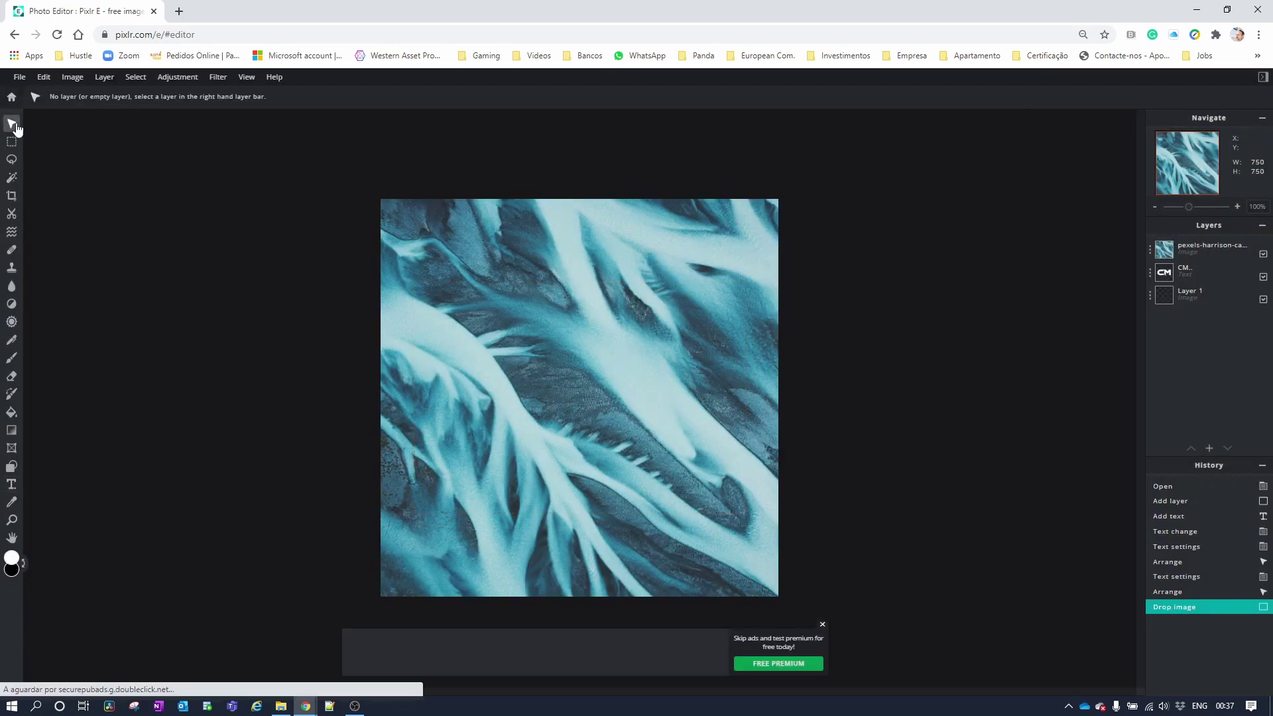
left_click(753, 587)
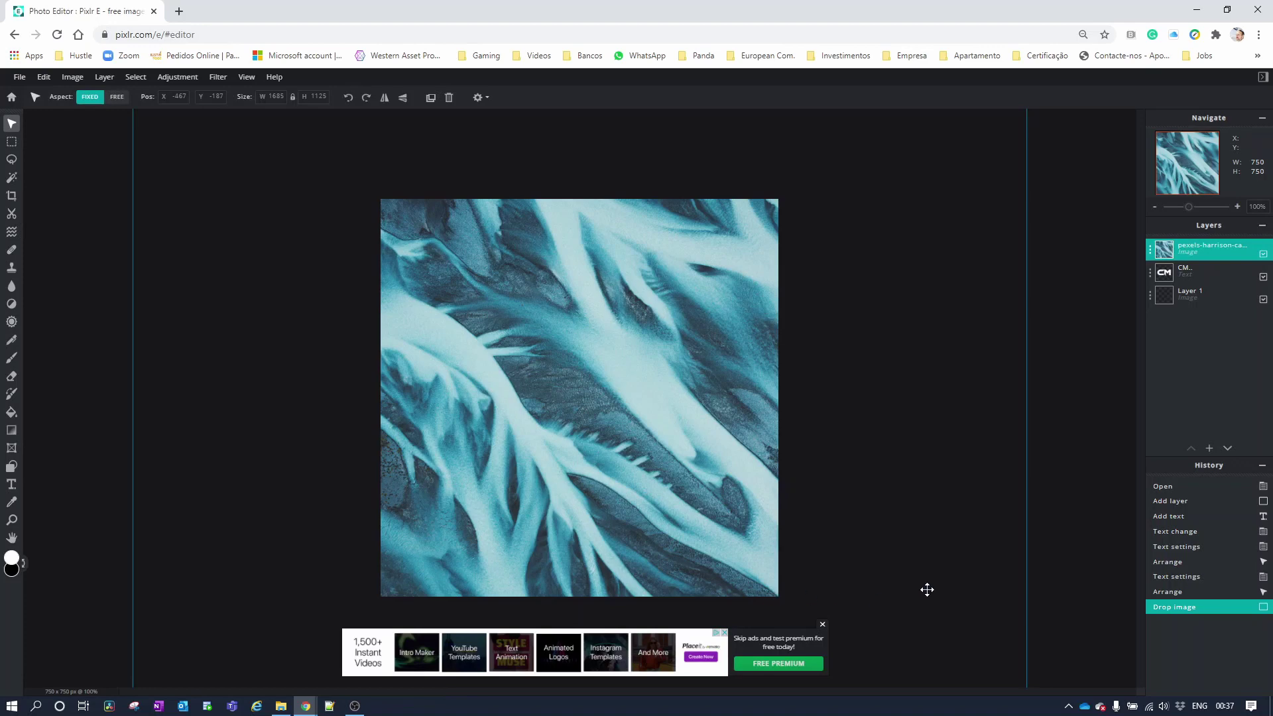
key("ctrl+plus")
key("ctrl+minus")
key("ctrl+minus")
left_click_drag(926, 166, 694, 322)
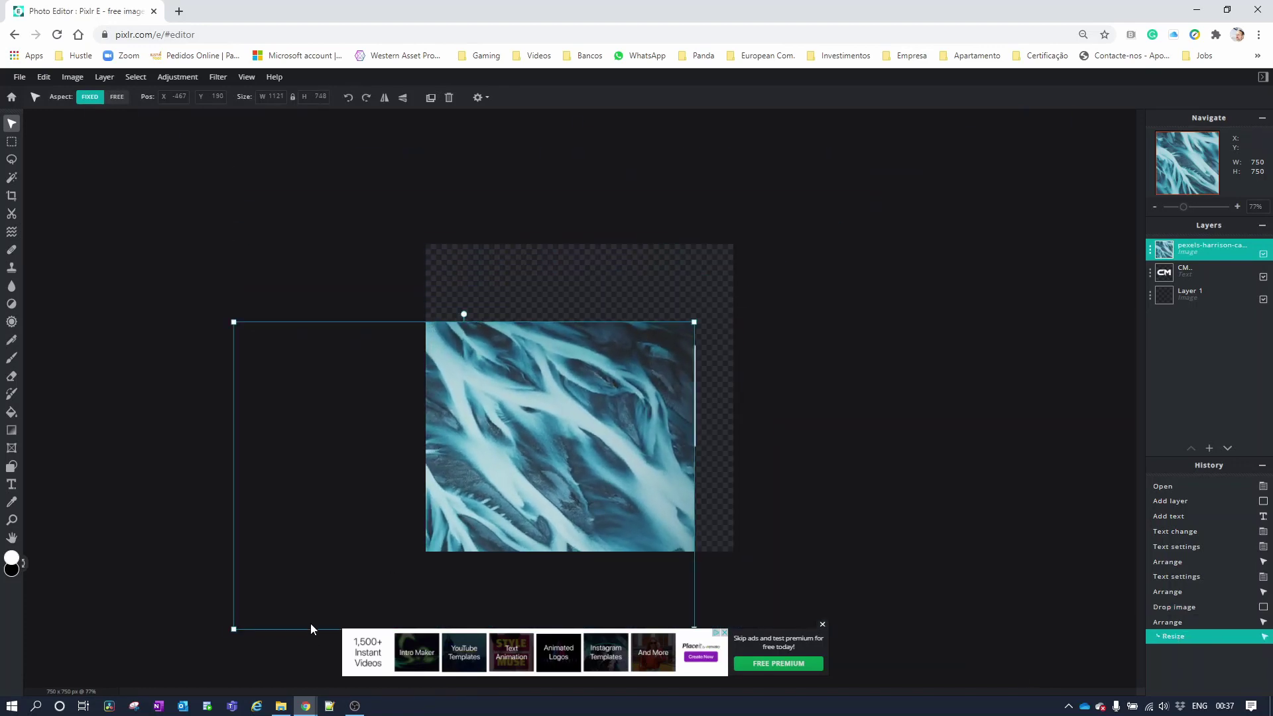
left_click_drag(235, 625, 455, 470)
left_click_drag(694, 482, 700, 485)
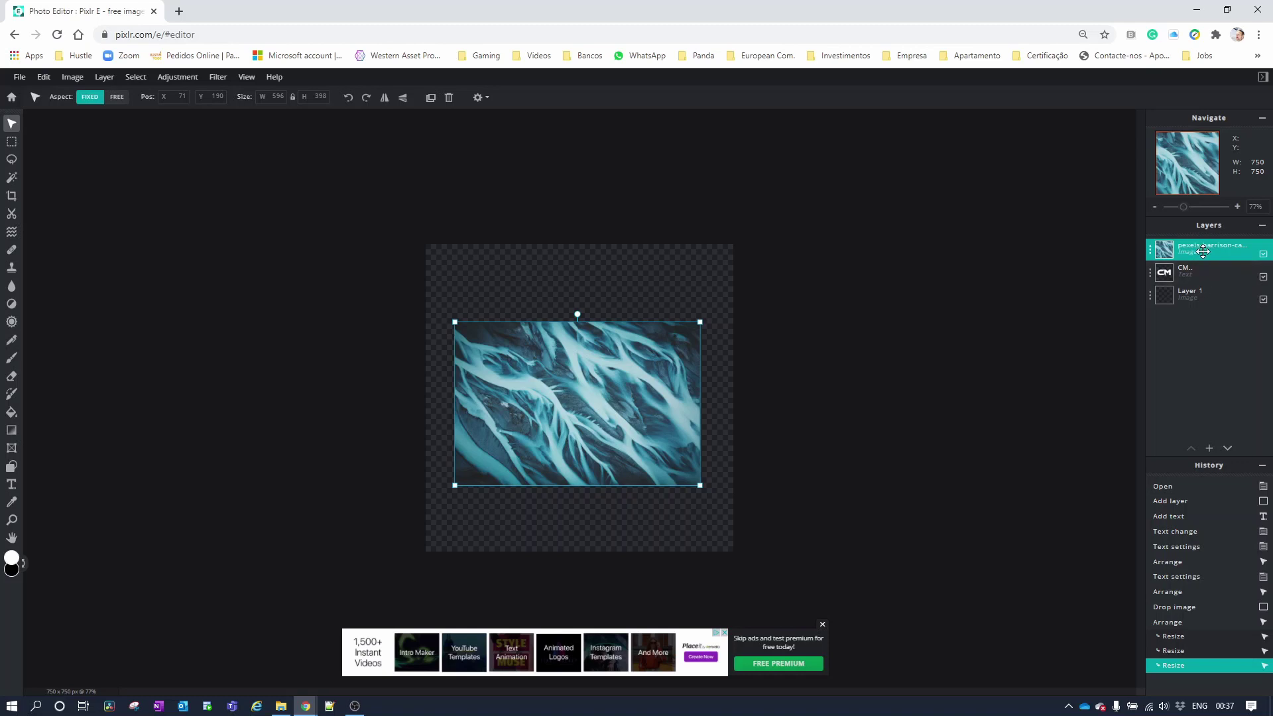
left_click(12, 179)
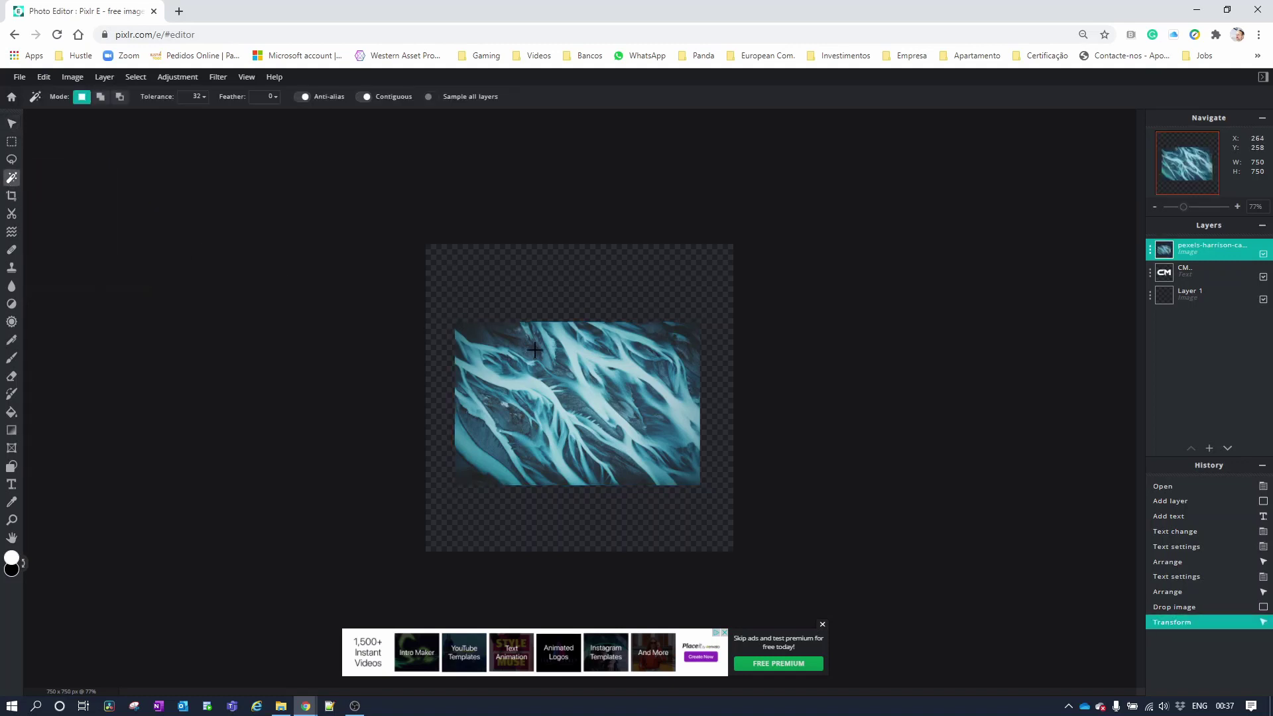
left_click(535, 384)
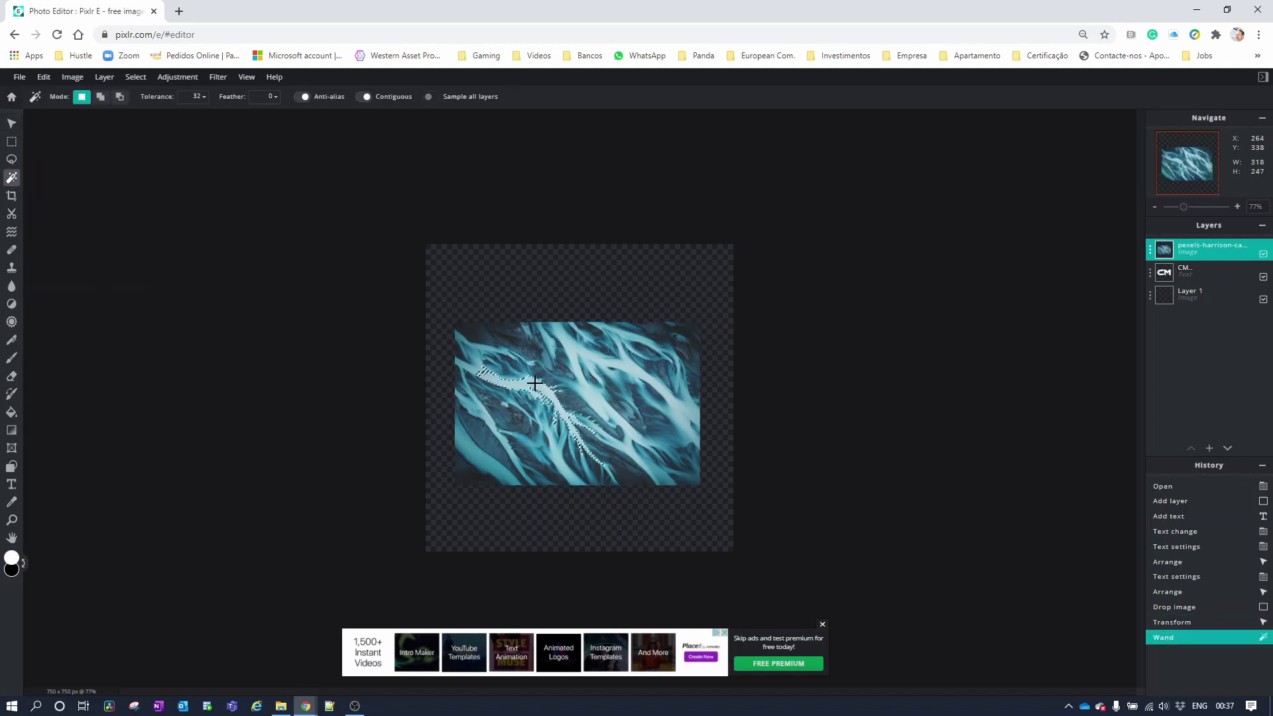
left_click(1199, 271)
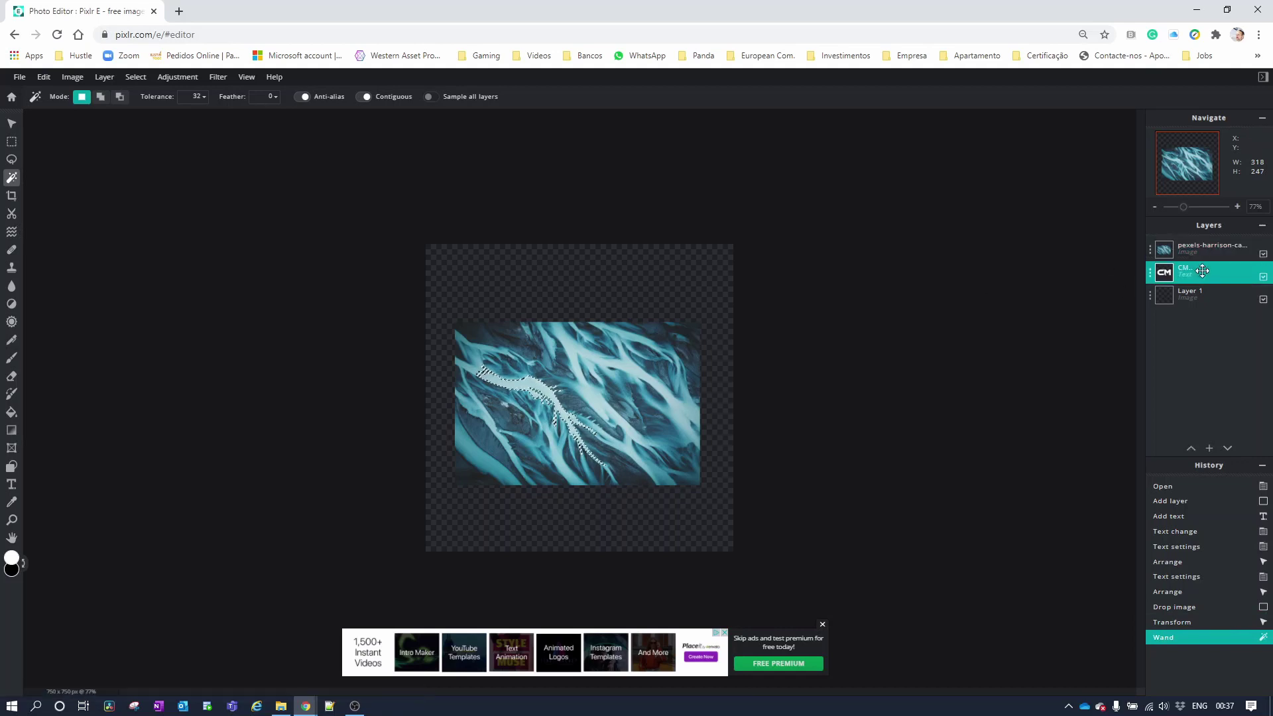
left_click(11, 141)
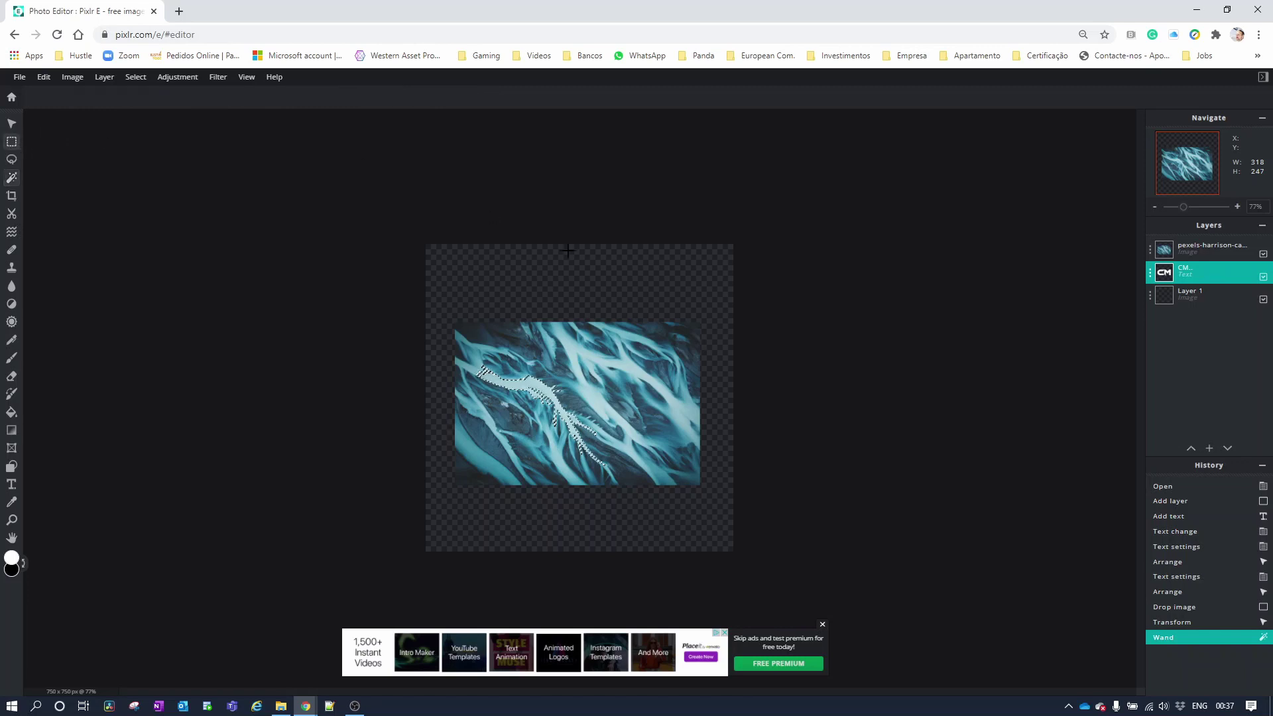
left_click(606, 276)
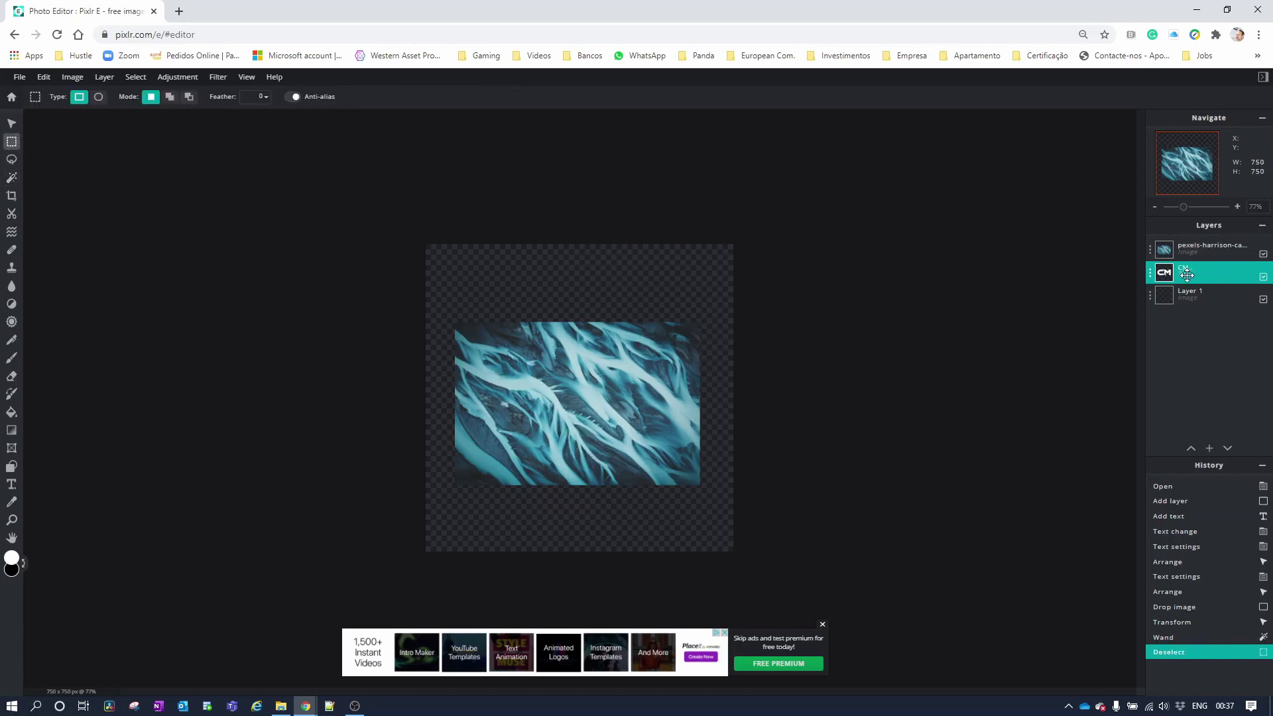
Step: Wand-select the area around the "CM" letters on the text layer, clear it from the texture photo layer, and deselect
left_click(15, 178)
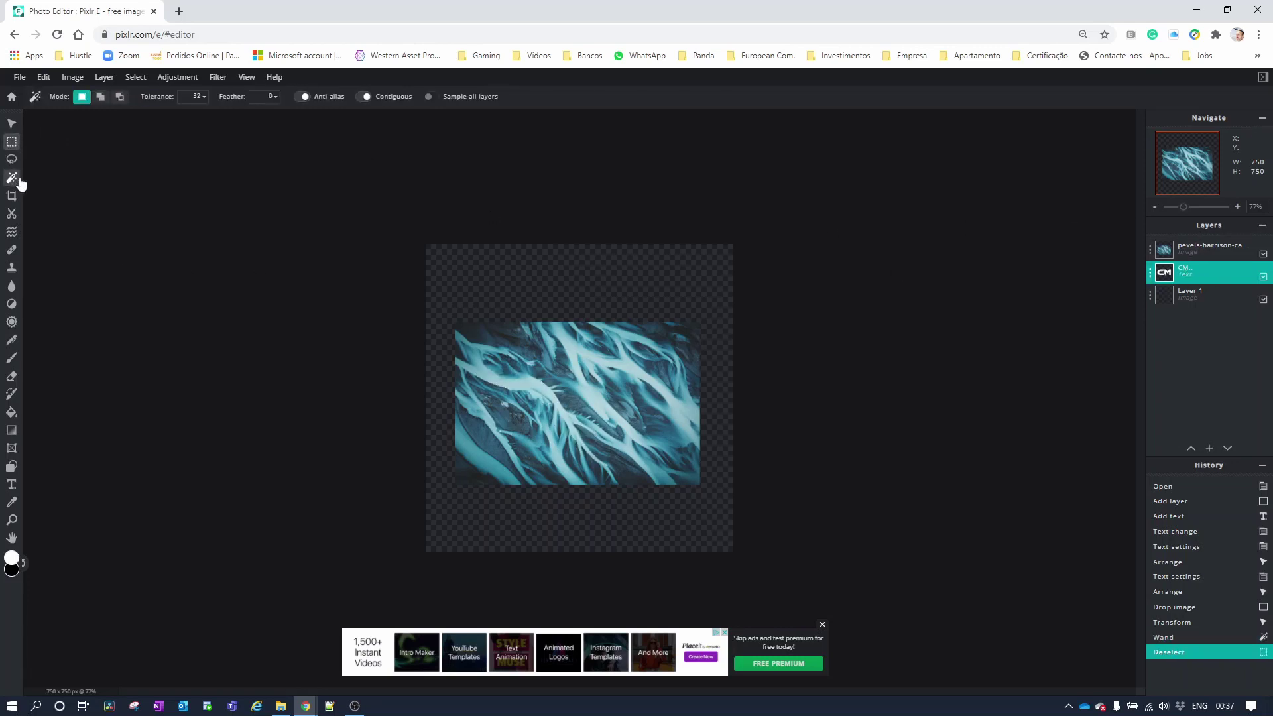
left_click(527, 398)
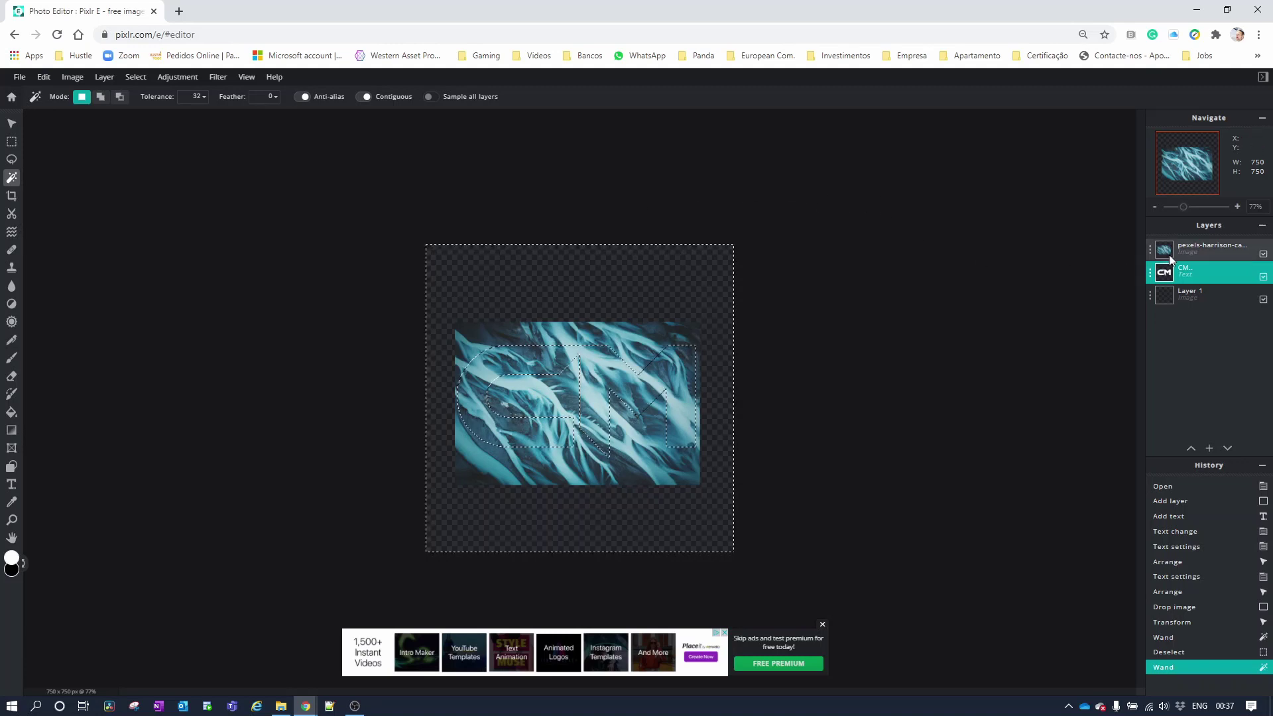
left_click(1195, 248)
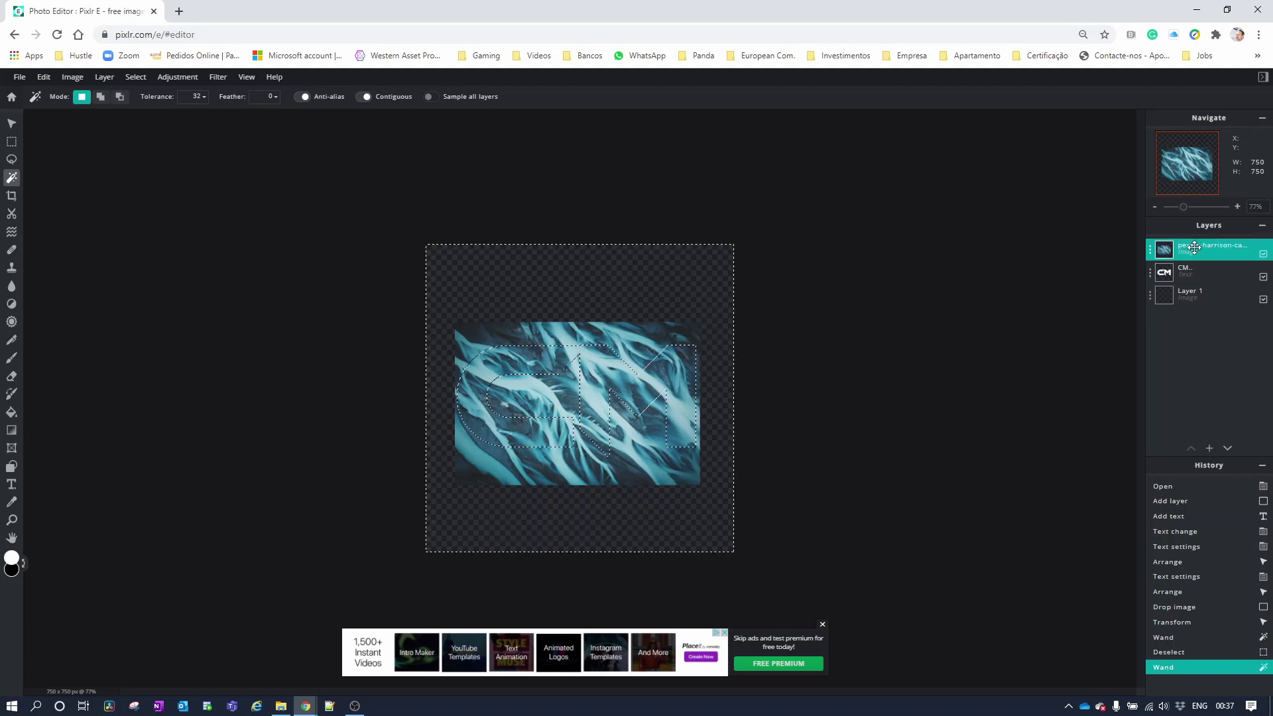
key("Delete")
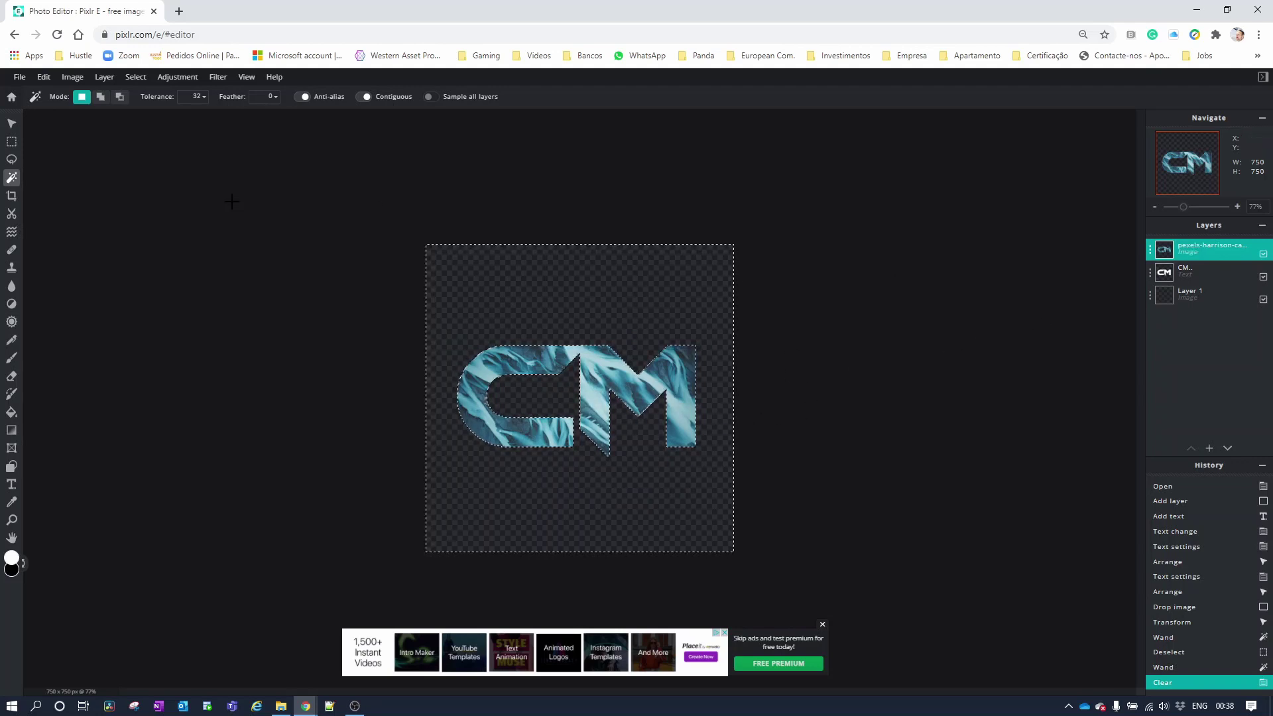
left_click(11, 141)
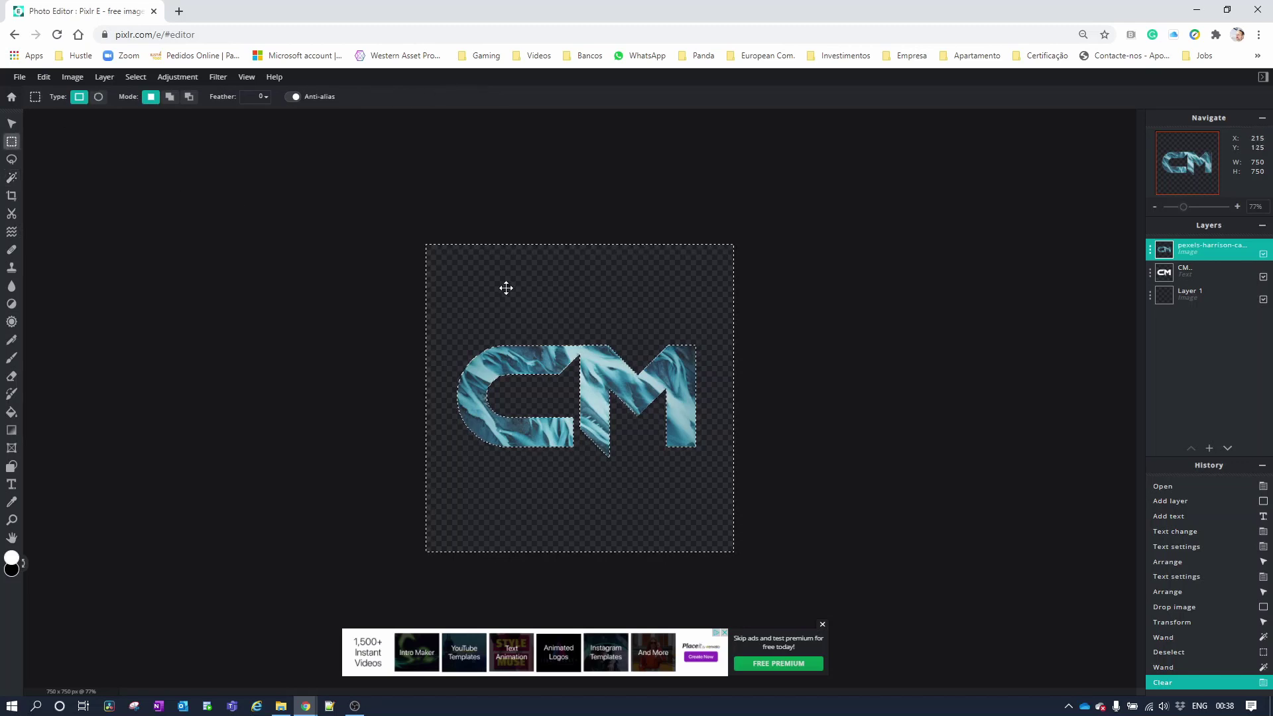
left_click(425, 221)
scroll(609, 443, "up", 5)
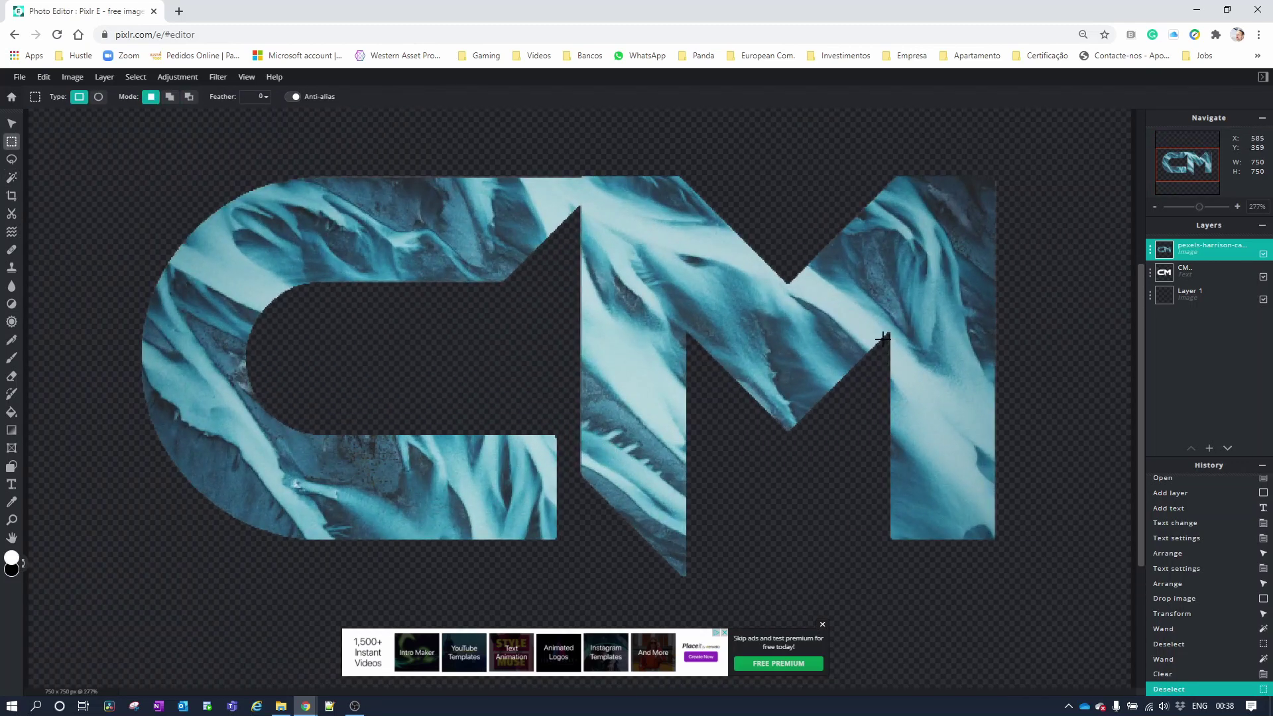
scroll(751, 383, "down", 4)
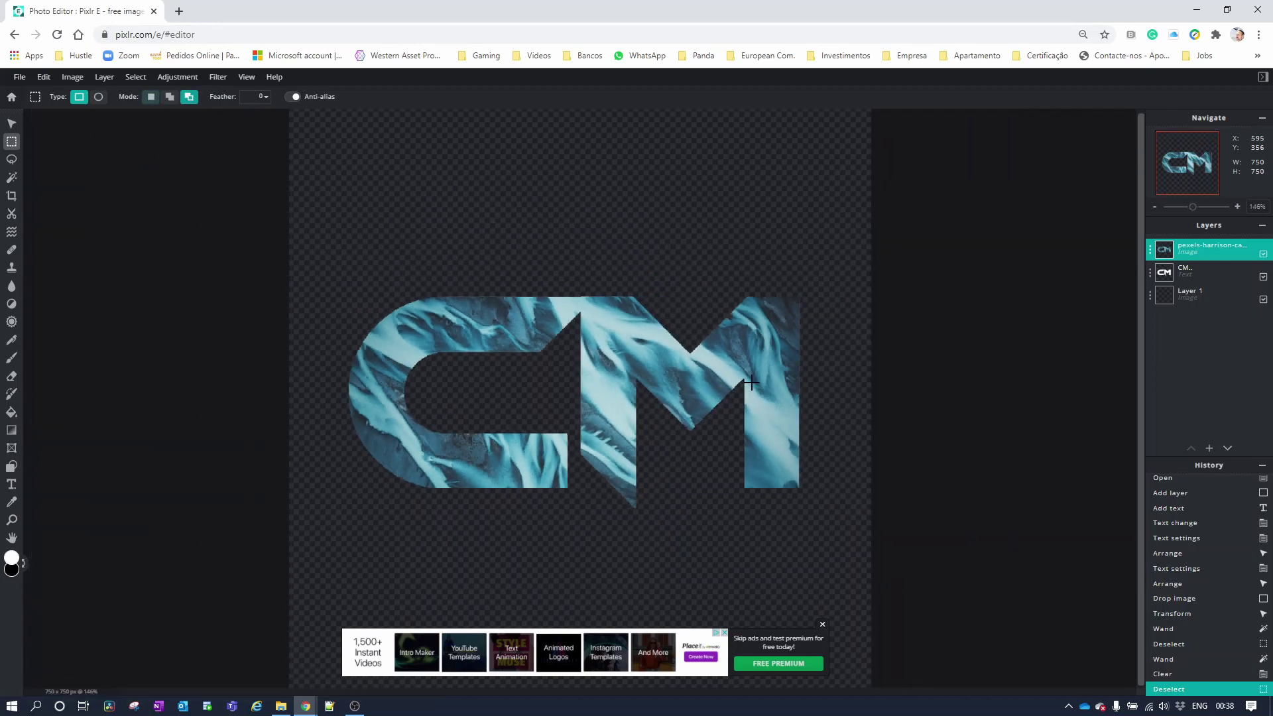
Step: Delete the "CM" text layer and the empty Layer 1, keeping only the textured photo layer
left_click(1224, 270)
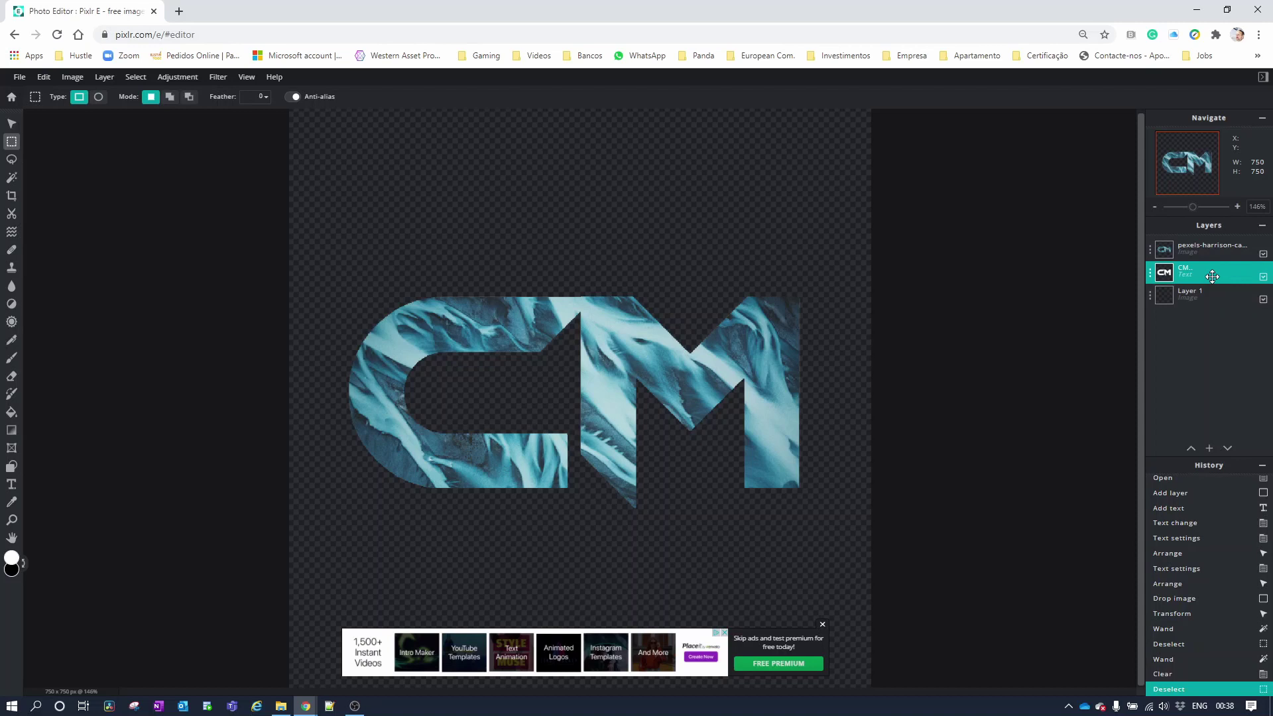
key("Delete")
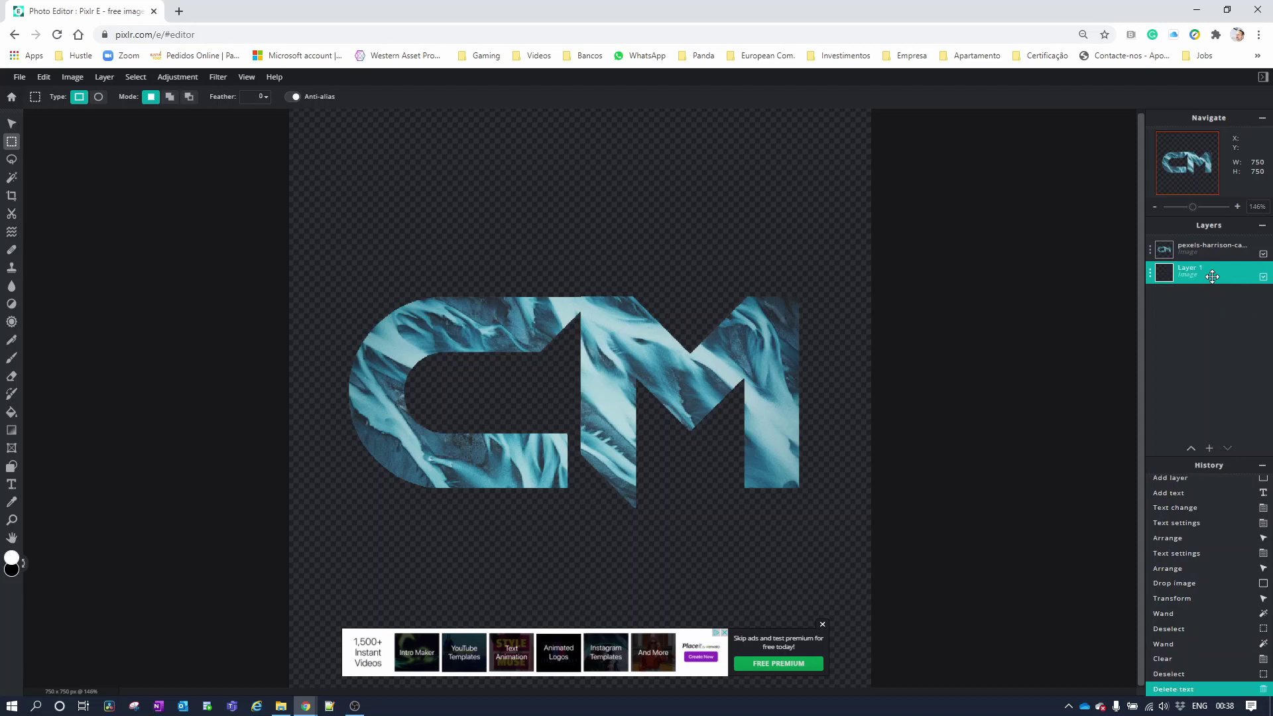
scroll(599, 410, "down", 3)
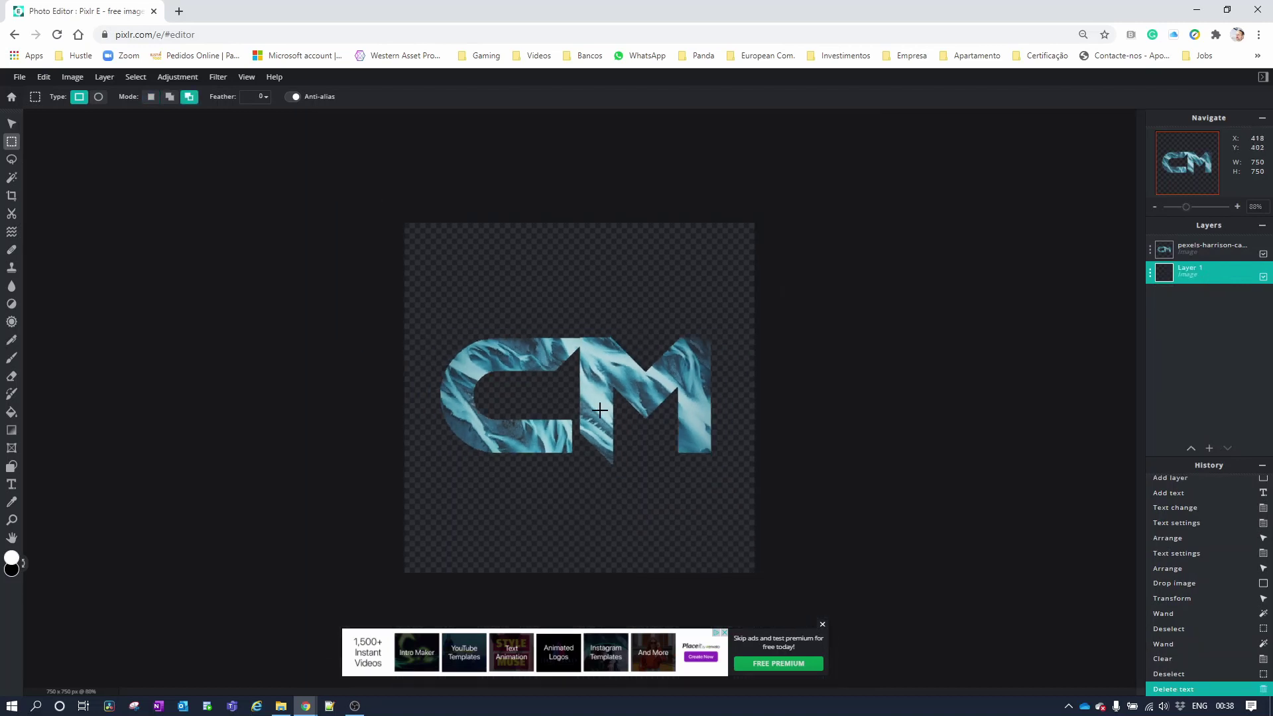
scroll(600, 411, "down", 1)
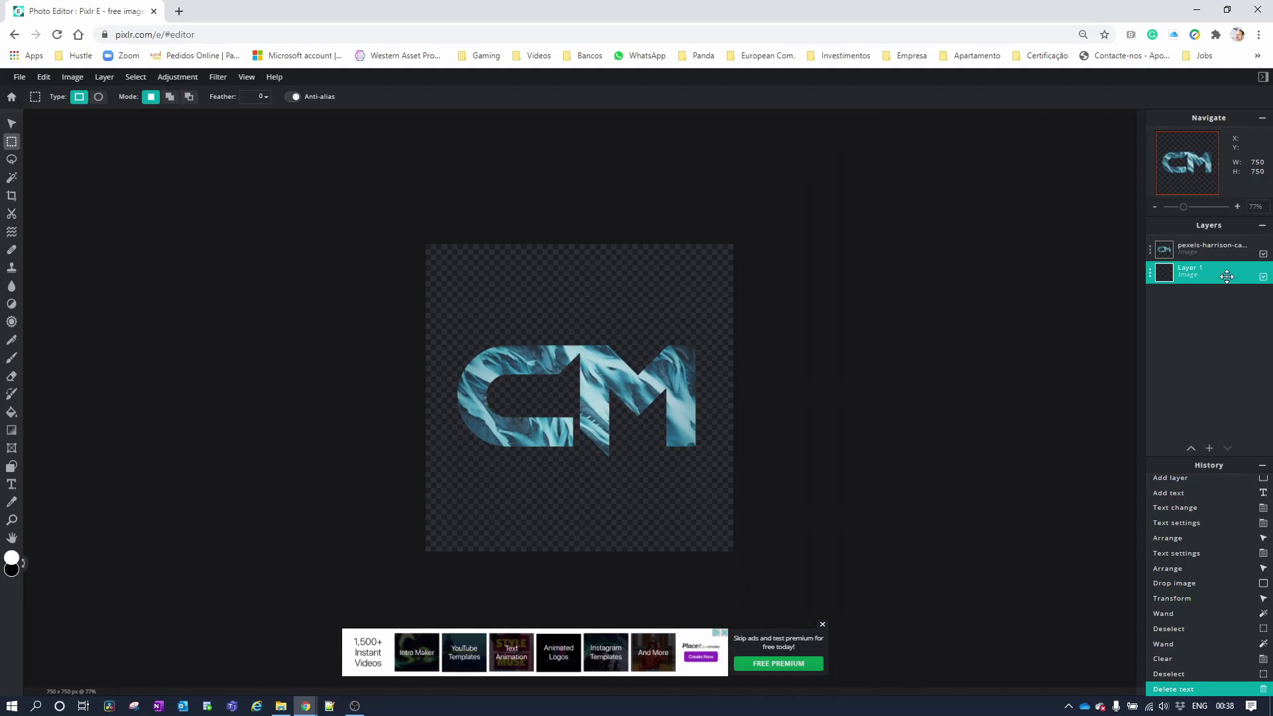
key("Delete")
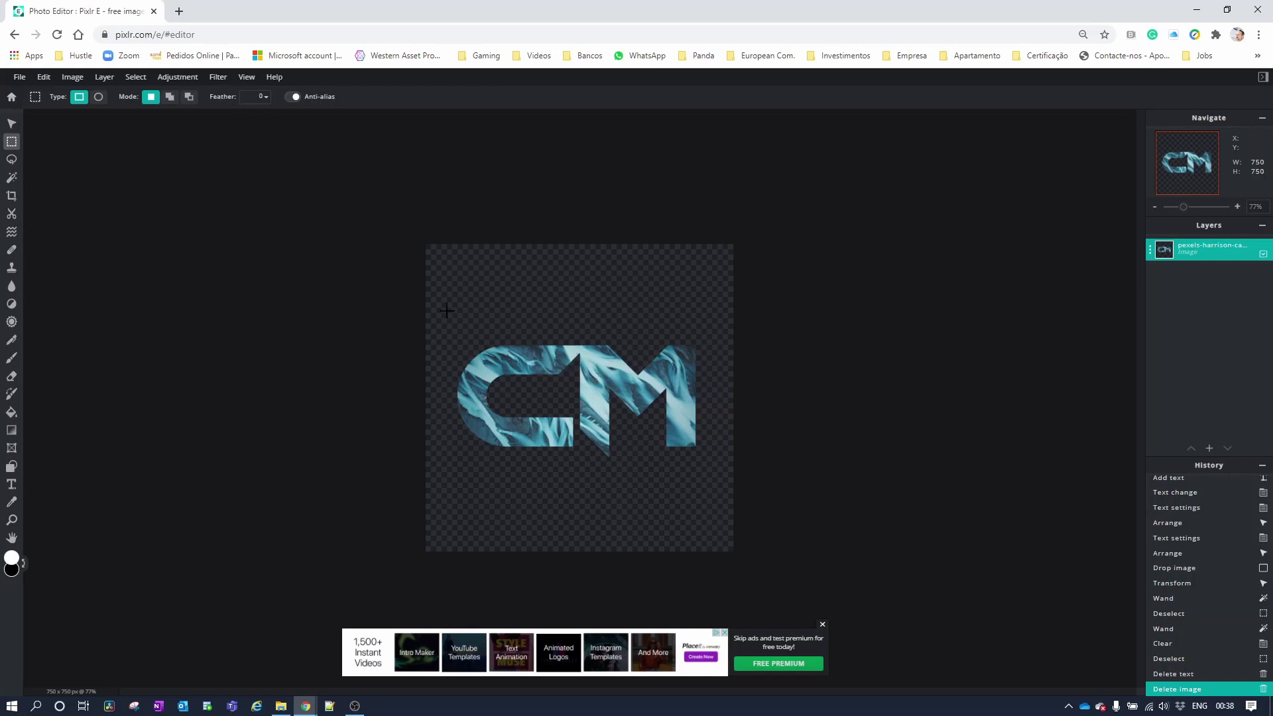
Step: Start a drop shadow on the textured letters with 57% opacity, 15 px blur, 45 px x offset and 42 px y offset
left_click(219, 79)
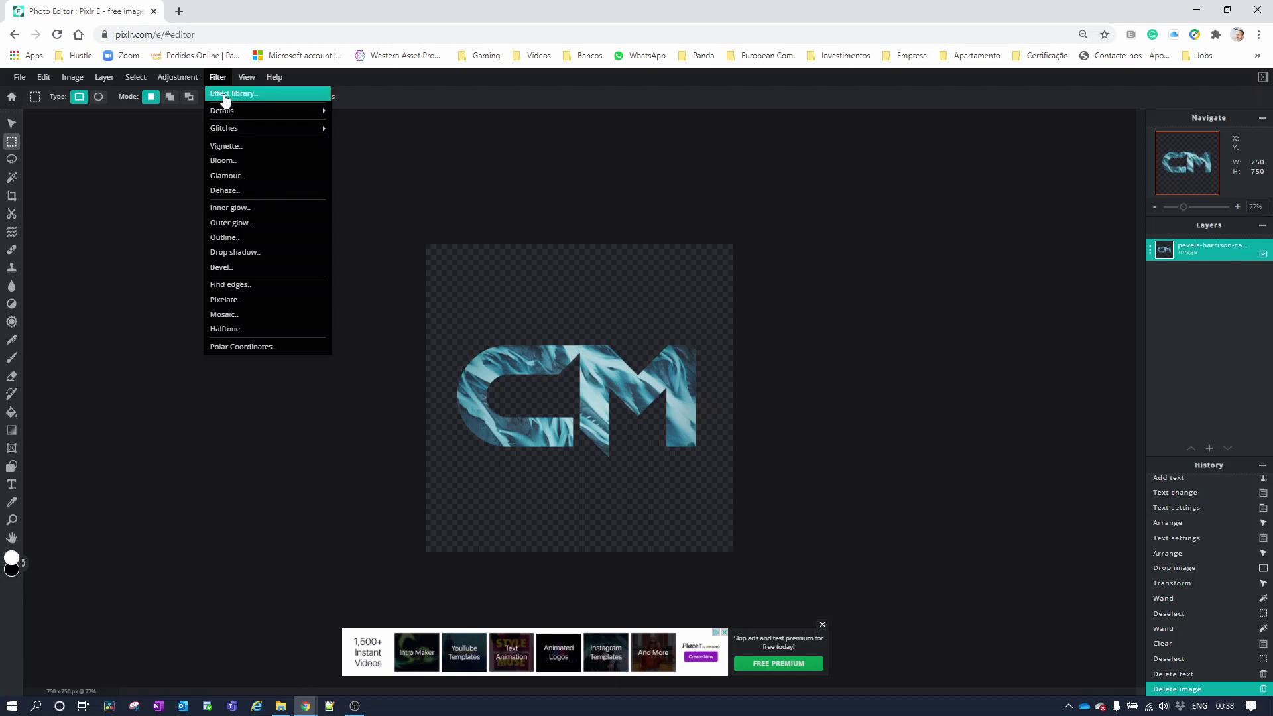
left_click(249, 252)
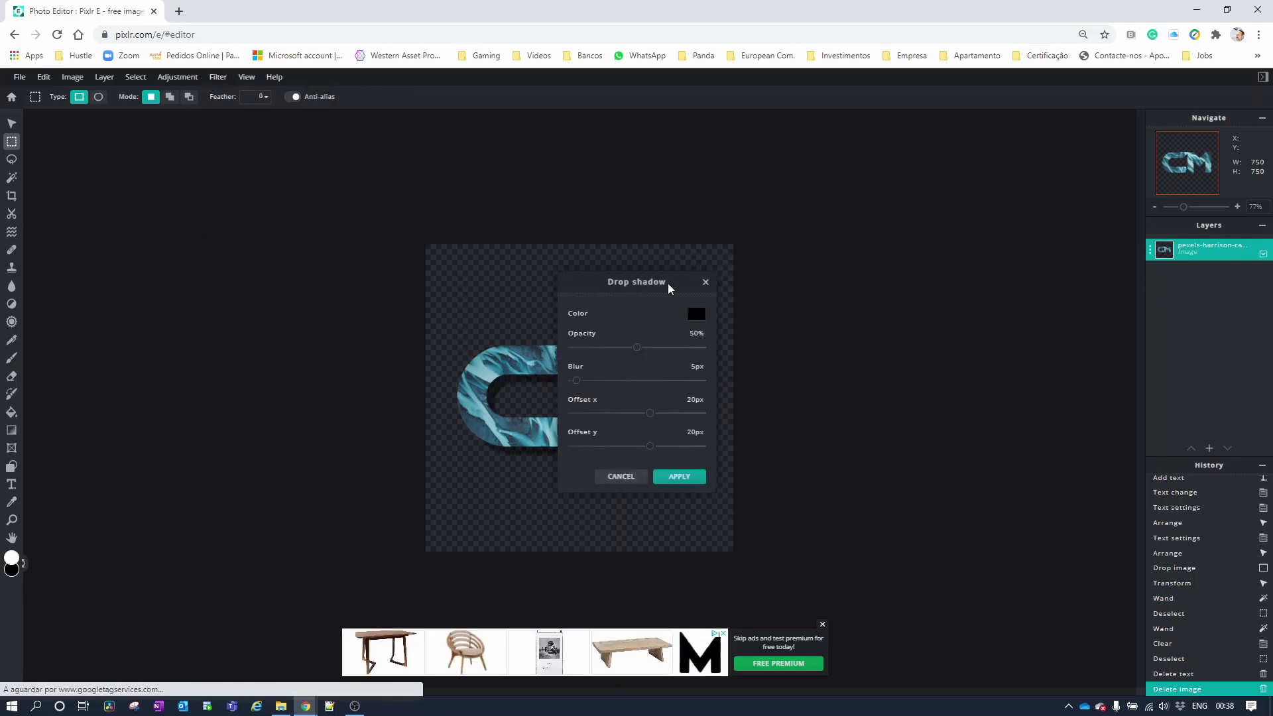
left_click_drag(650, 282, 884, 171)
mouse_move(870, 236)
left_mouse_down()
mouse_move(915, 239)
mouse_move(881, 236)
left_mouse_up()
left_click_drag(884, 303, 898, 336)
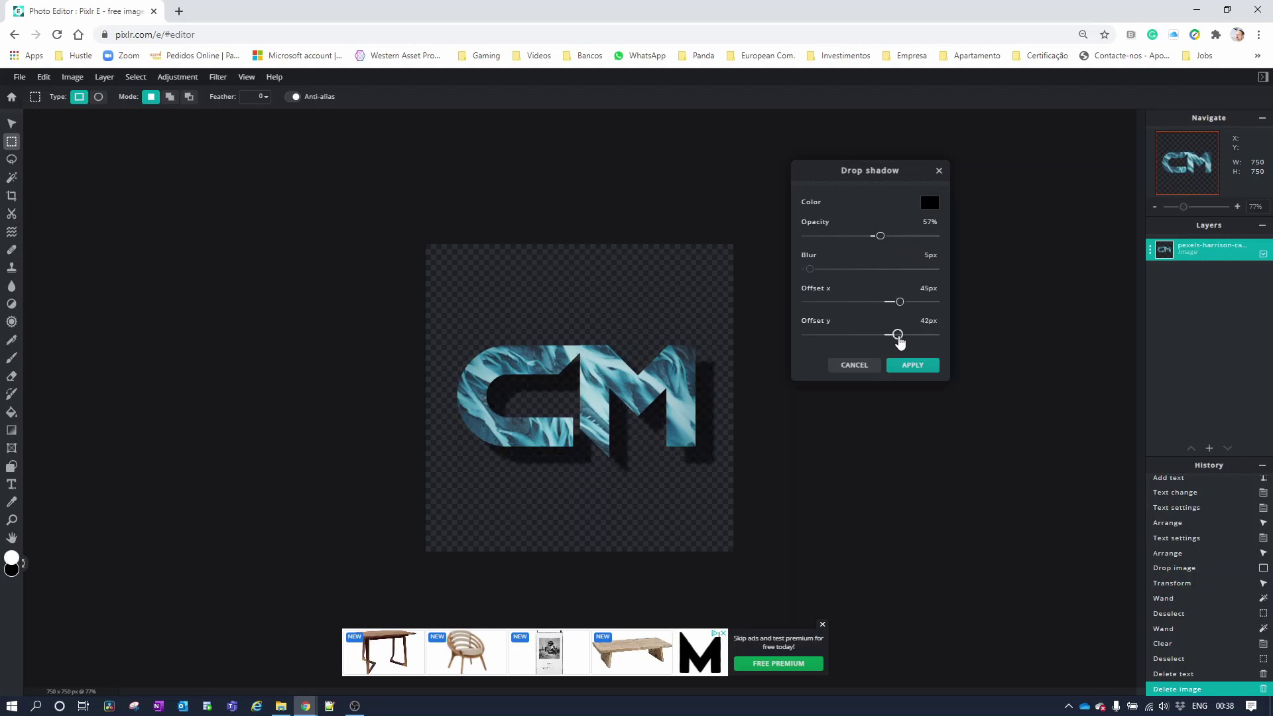
mouse_move(813, 274)
left_mouse_down()
mouse_move(898, 280)
mouse_move(820, 278)
left_mouse_up()
Step: Set the drop shadow's colour to a medium blue, #4B9DB6, sampled from the textured letters
left_click(931, 203)
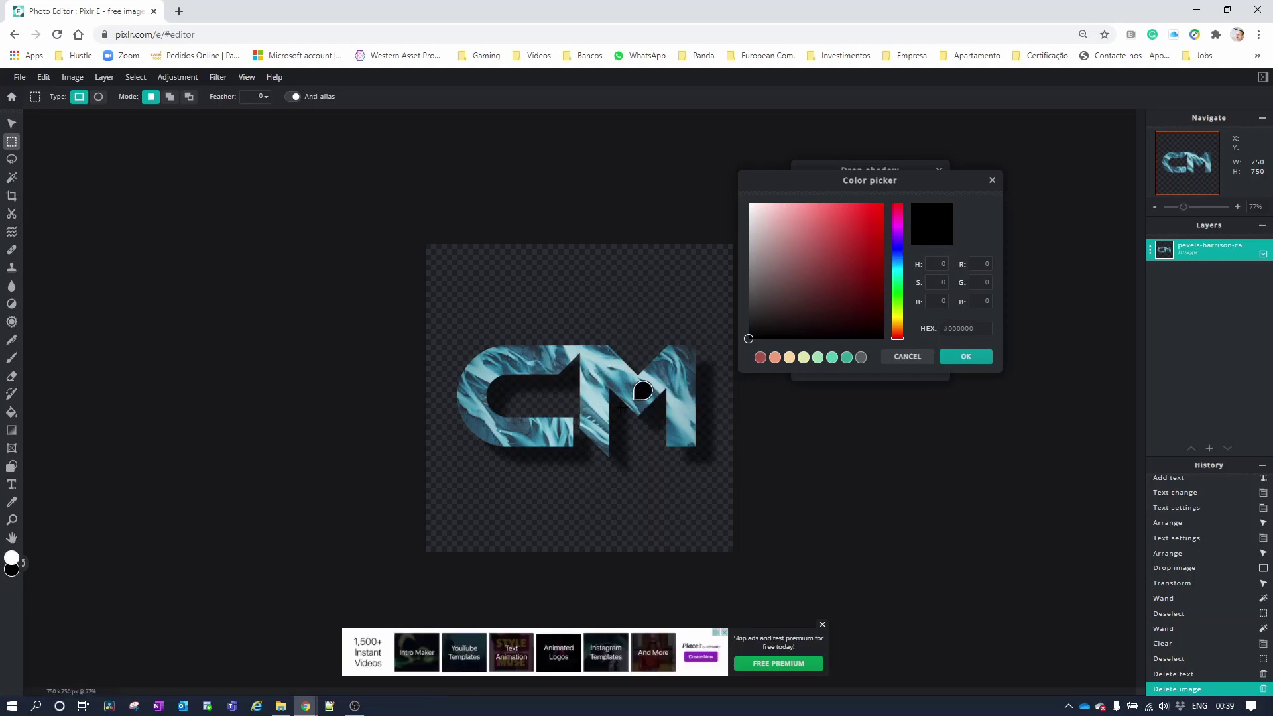
left_click(897, 269)
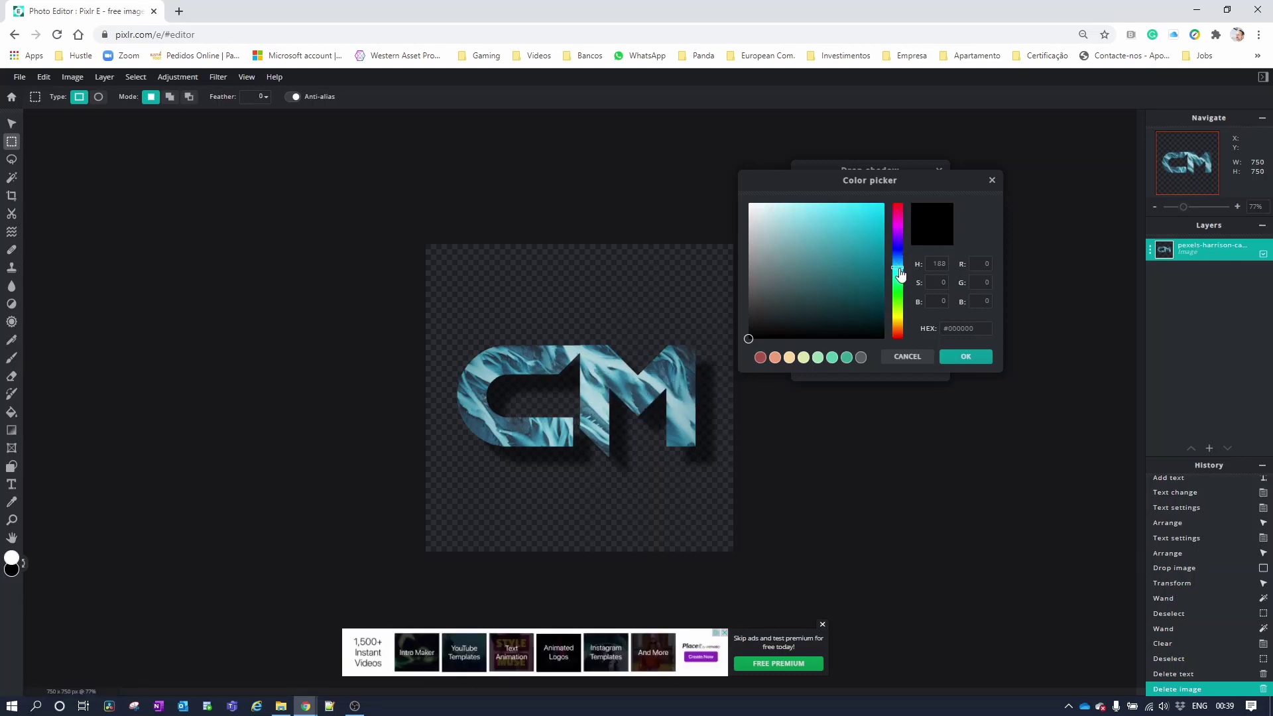
mouse_move(805, 239)
left_mouse_down()
mouse_move(829, 213)
mouse_move(805, 209)
mouse_move(886, 307)
mouse_move(876, 319)
left_mouse_up()
left_click(503, 442)
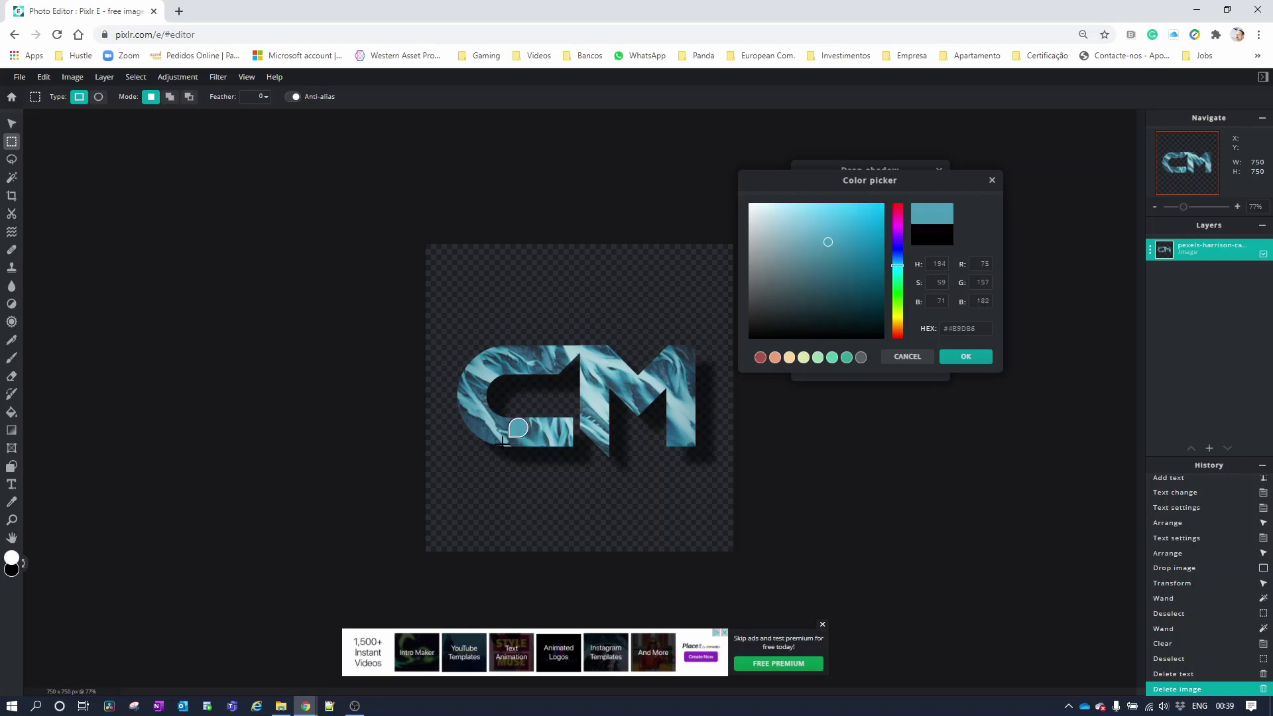
left_click(952, 358)
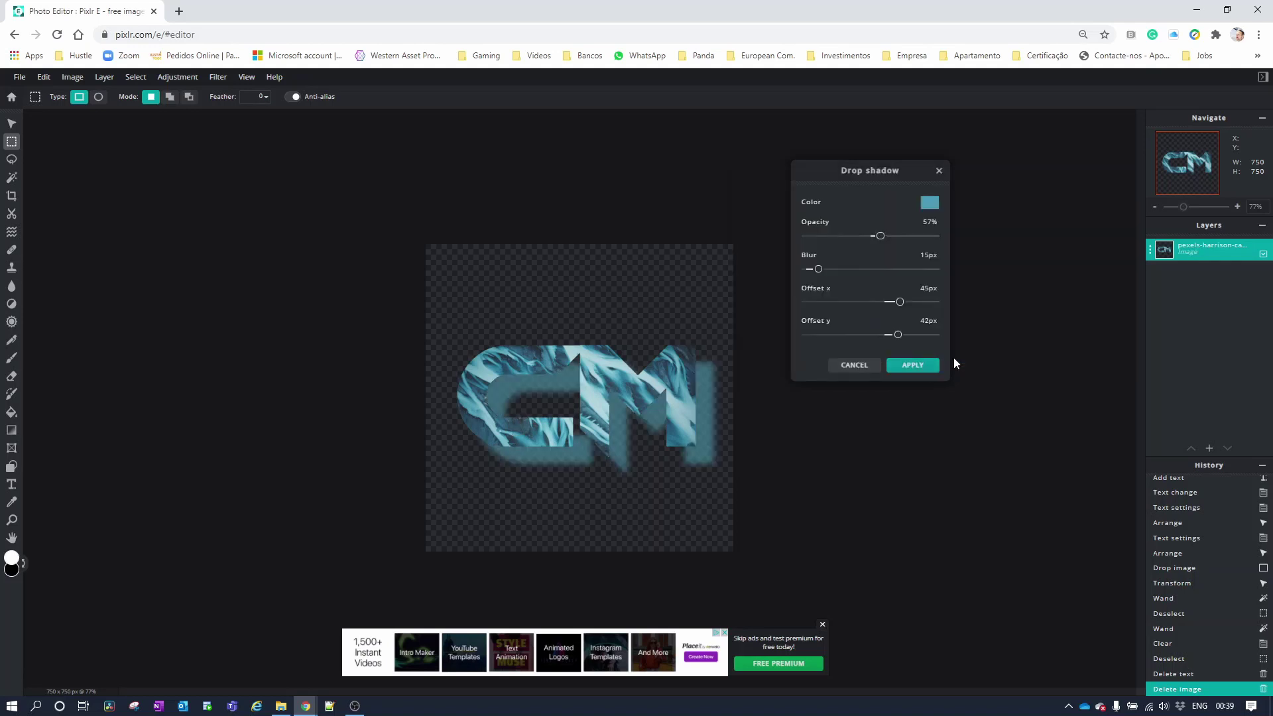
Step: Darken the drop shadow's colour to deep teal #023443, fine-tune its blur, and apply the filter
left_click(931, 202)
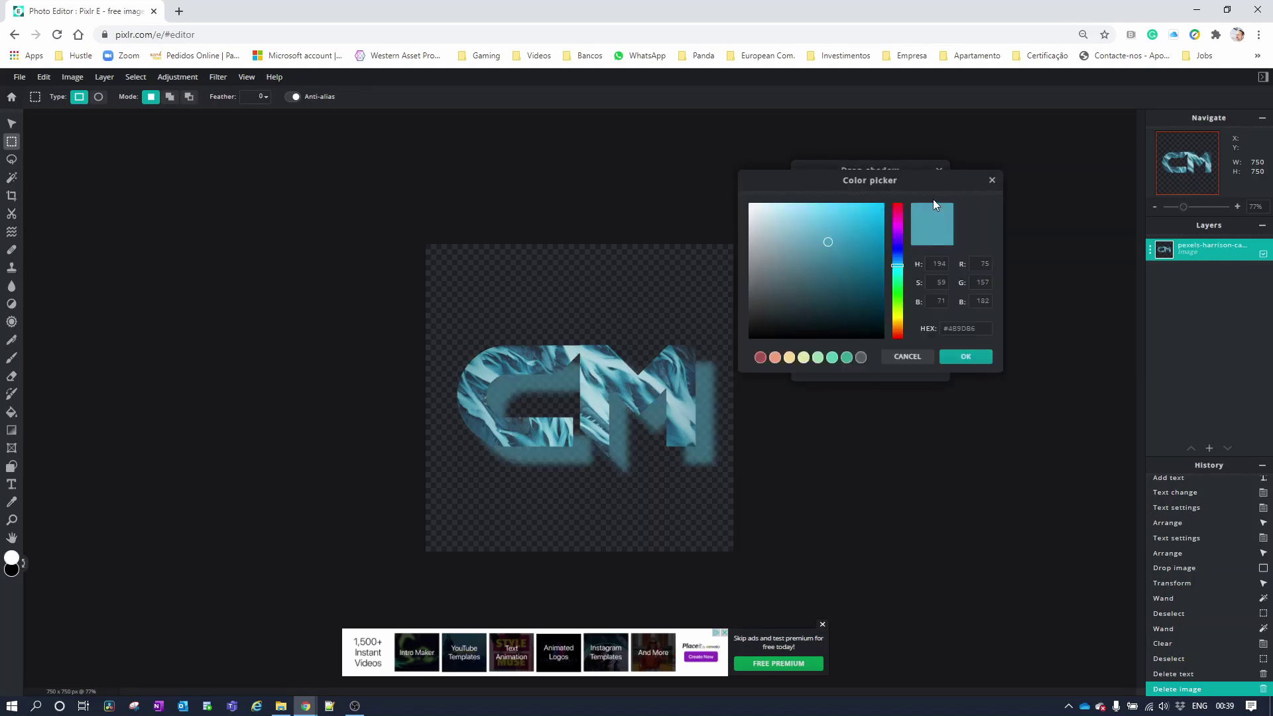
left_click_drag(849, 300, 879, 323)
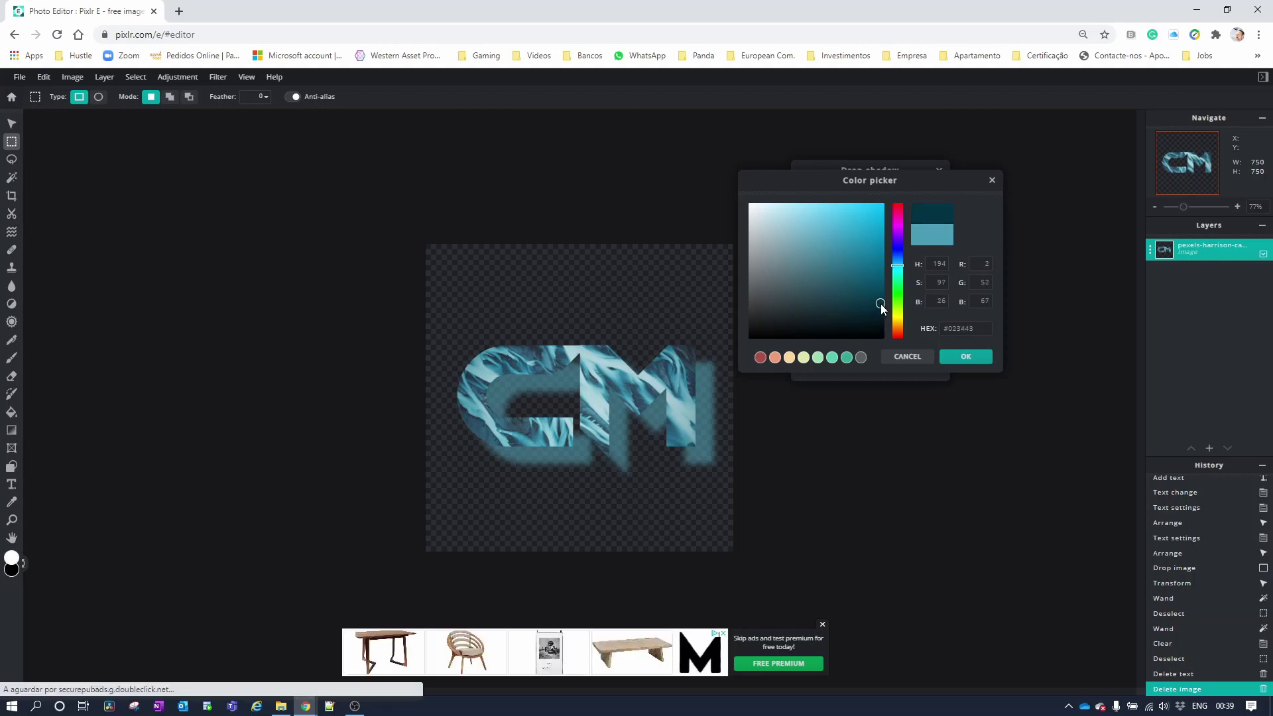
left_click(955, 358)
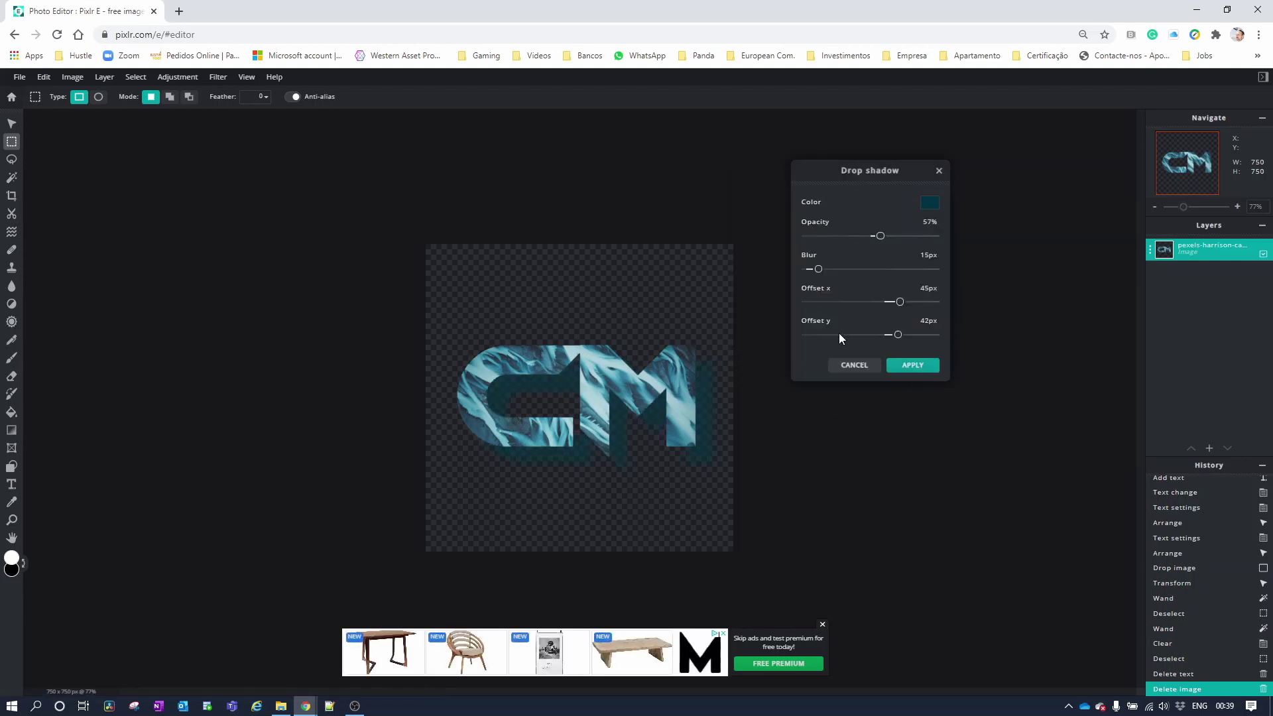
left_click_drag(820, 276, 823, 278)
left_click(911, 366)
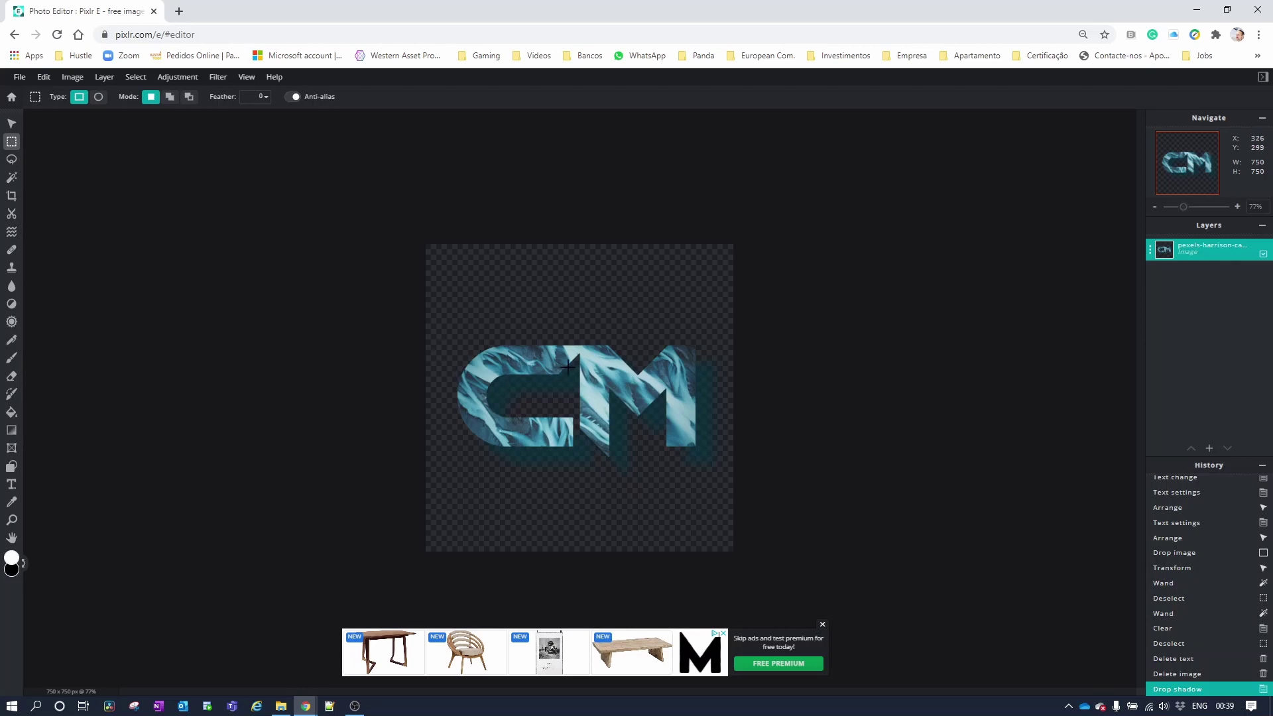
Step: Move the "CM" logo with its shadow to X 51, Y 240, centred horizontally on the canvas
left_click(11, 124)
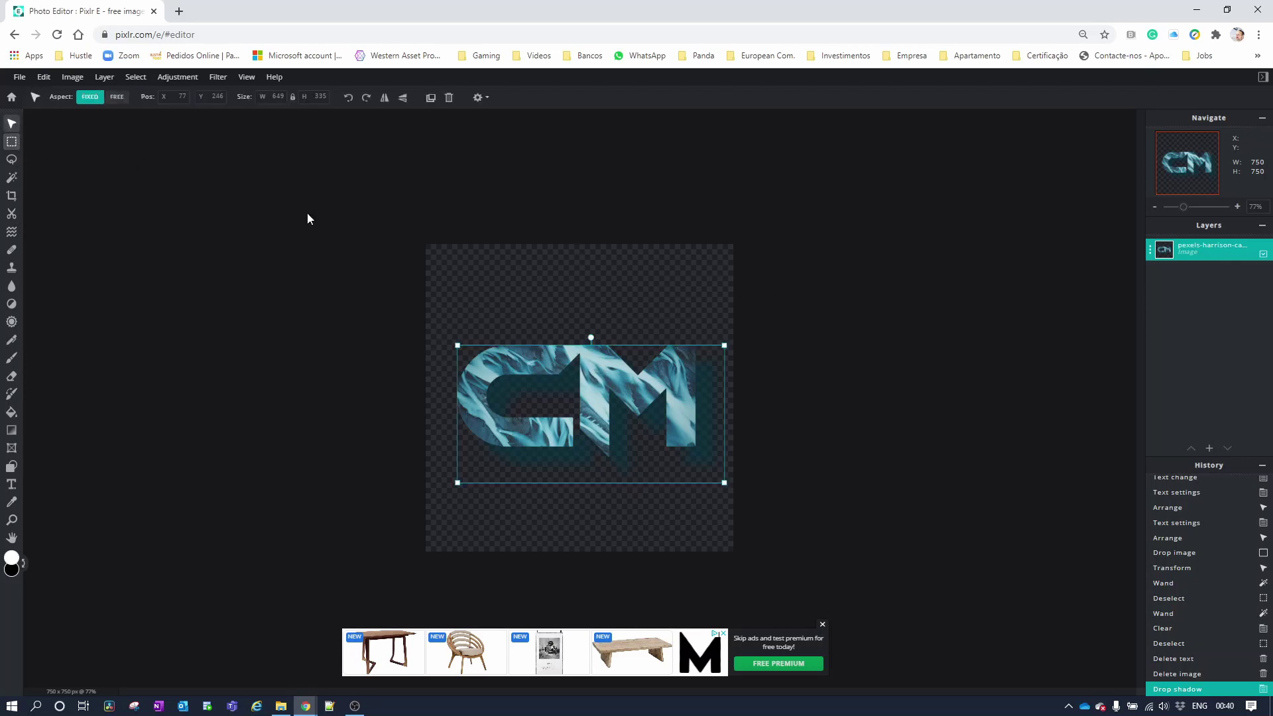
mouse_move(601, 394)
left_mouse_down()
mouse_move(588, 387)
mouse_move(589, 423)
mouse_move(592, 364)
mouse_move(591, 379)
left_mouse_up()
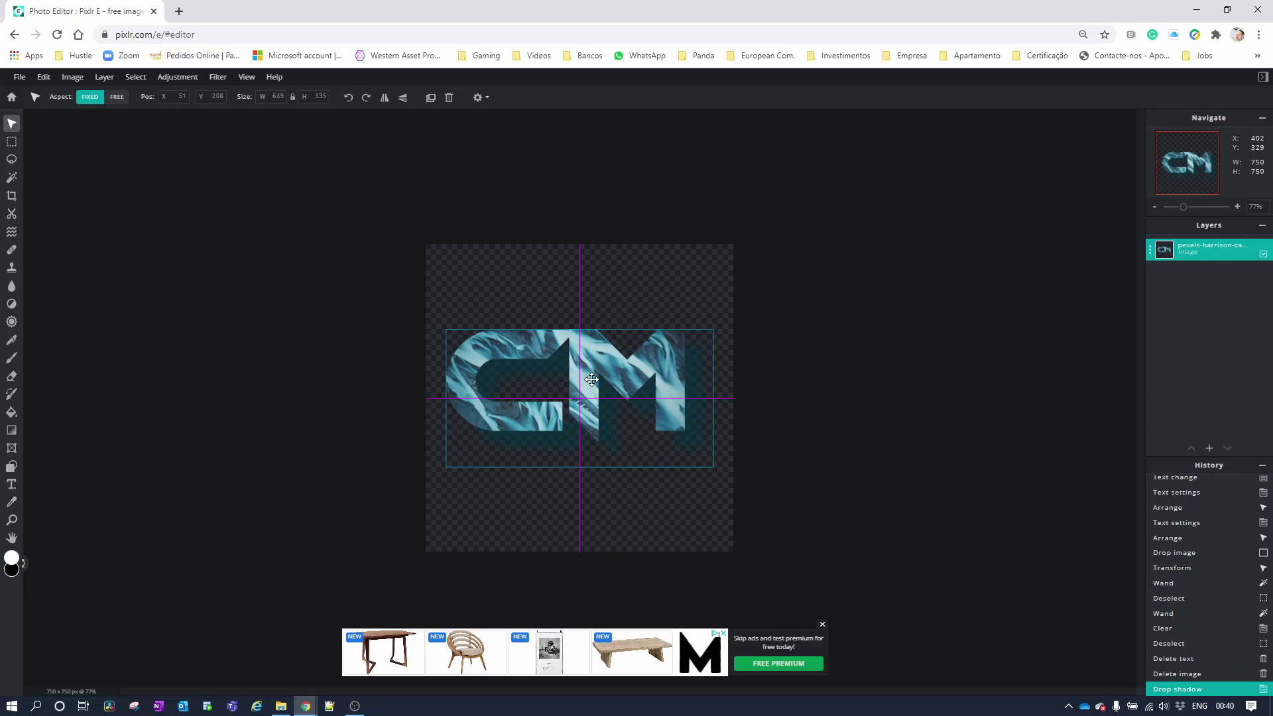
left_click_drag(592, 381, 591, 393)
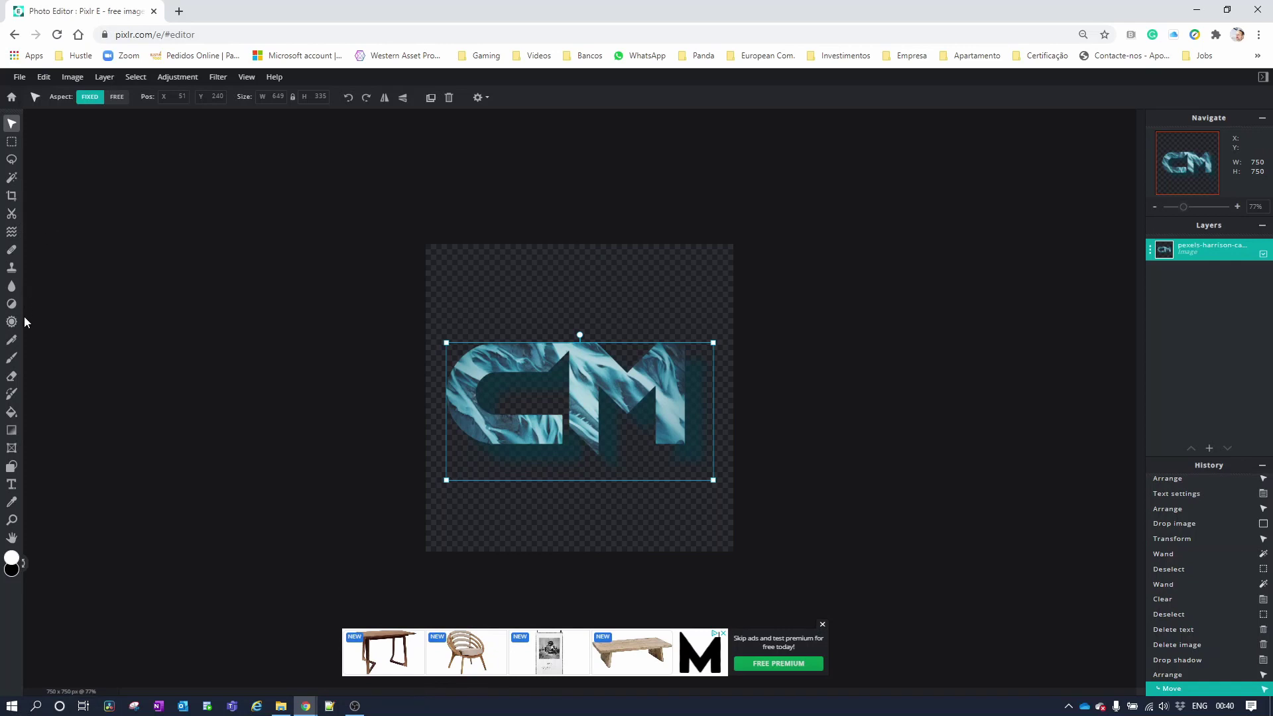
Step: Try a white circle spanning the canvas as a backdrop behind the "CM" logo, and delete the circle
left_click_drag(474, 276, 709, 511)
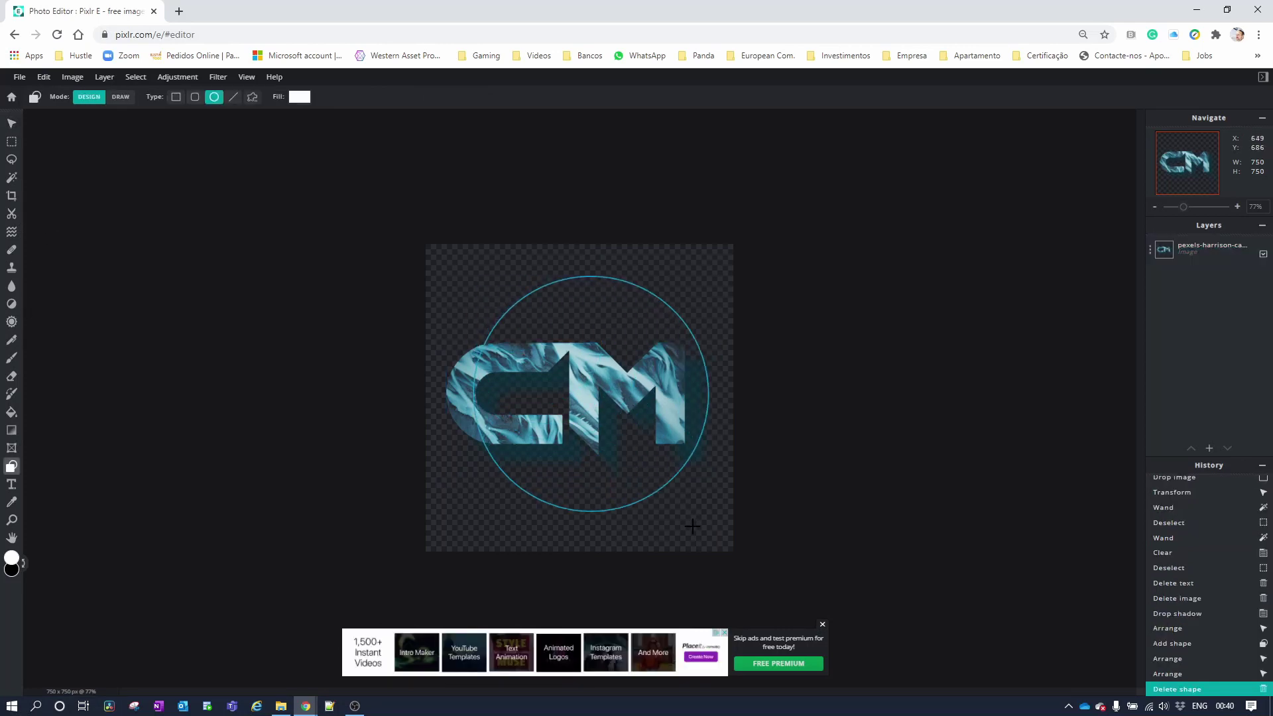
left_click_drag(473, 276, 425, 264)
left_click_drag(500, 317, 498, 331)
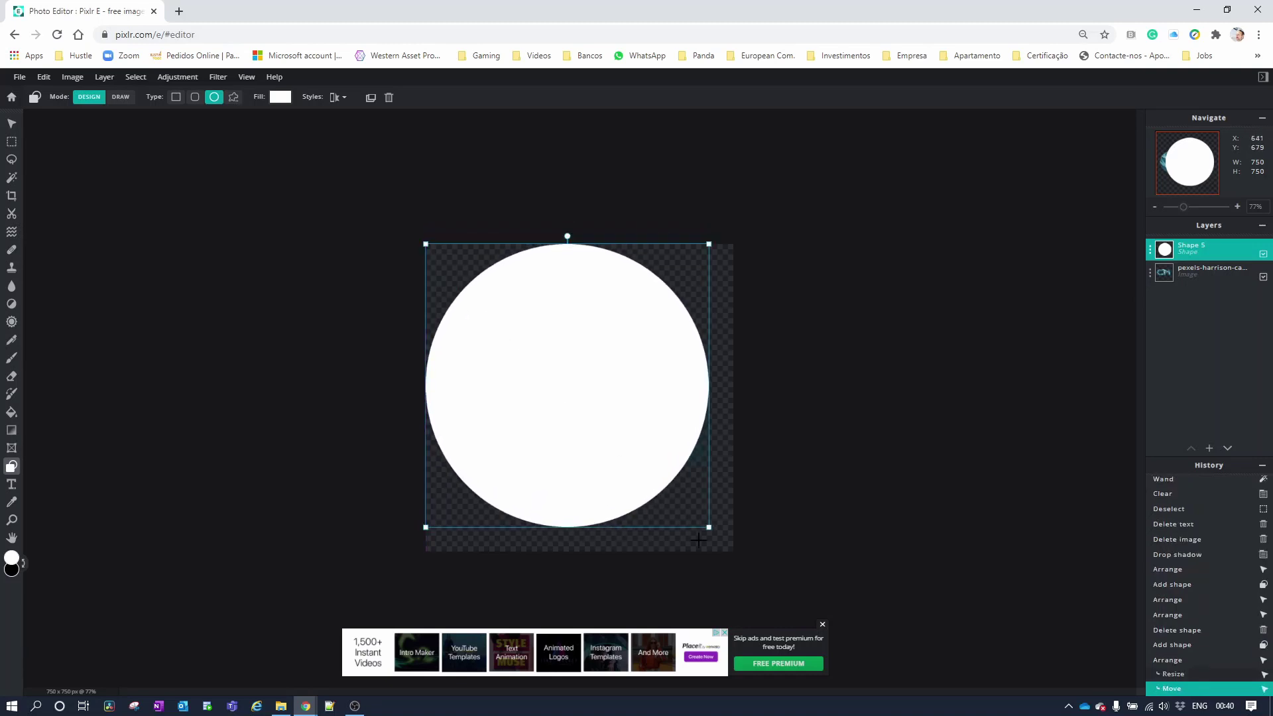
left_click_drag(708, 528, 731, 549)
right_click(641, 406)
left_click(696, 468)
left_click_drag(1193, 254, 1220, 286)
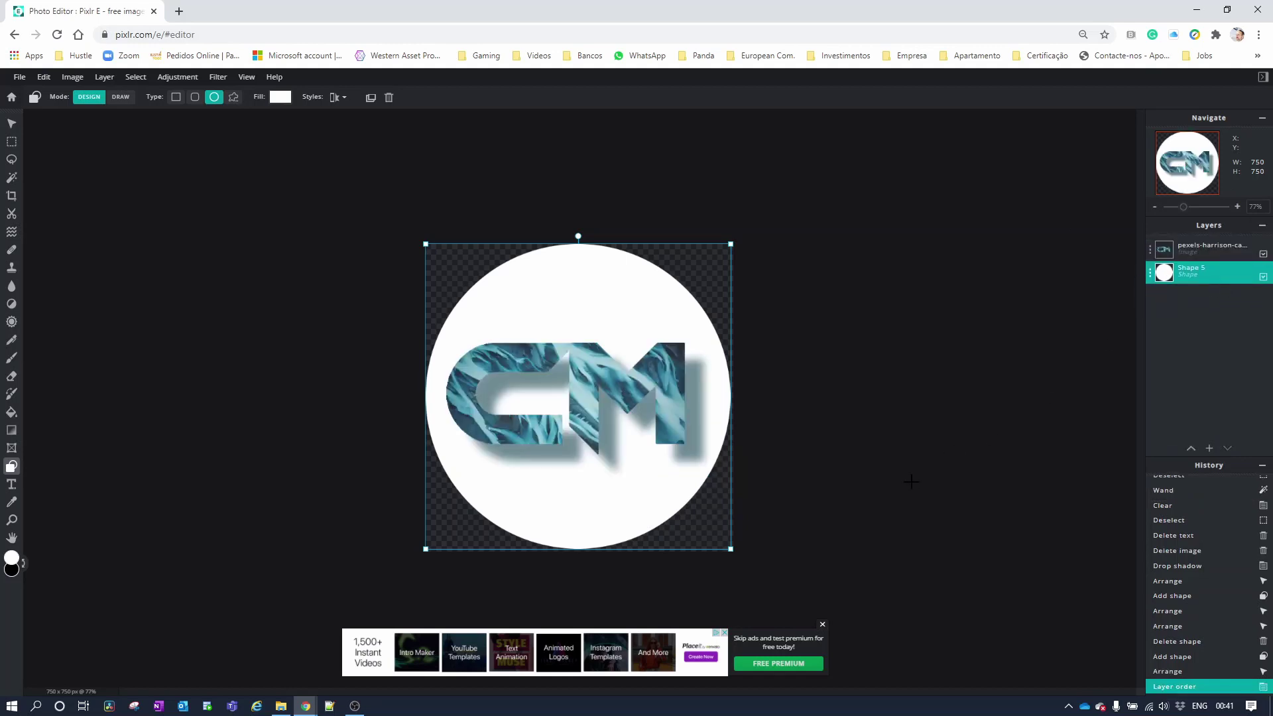
key("Delete")
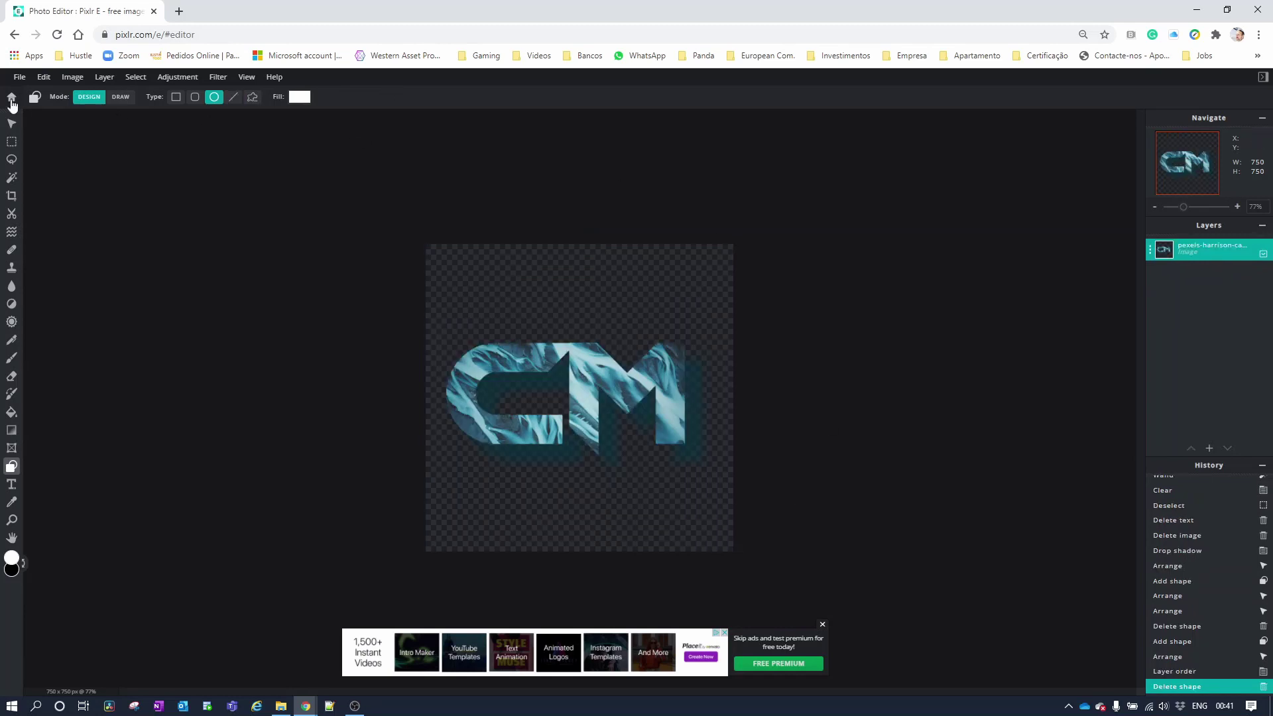
Step: Quick export the image as a PNG, open the downloaded Text CM.png in Paint 3D, and collapse its ribbon labels
left_click(19, 79)
mouse_move(43, 186)
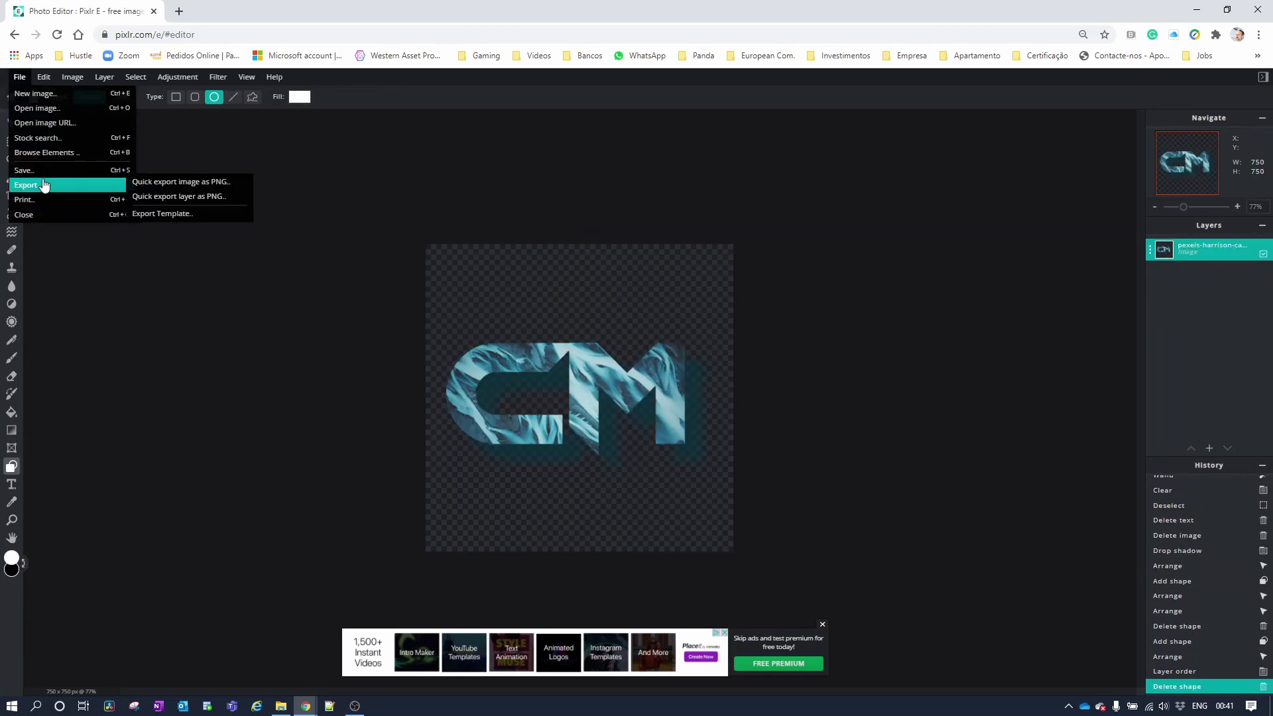
left_click(236, 181)
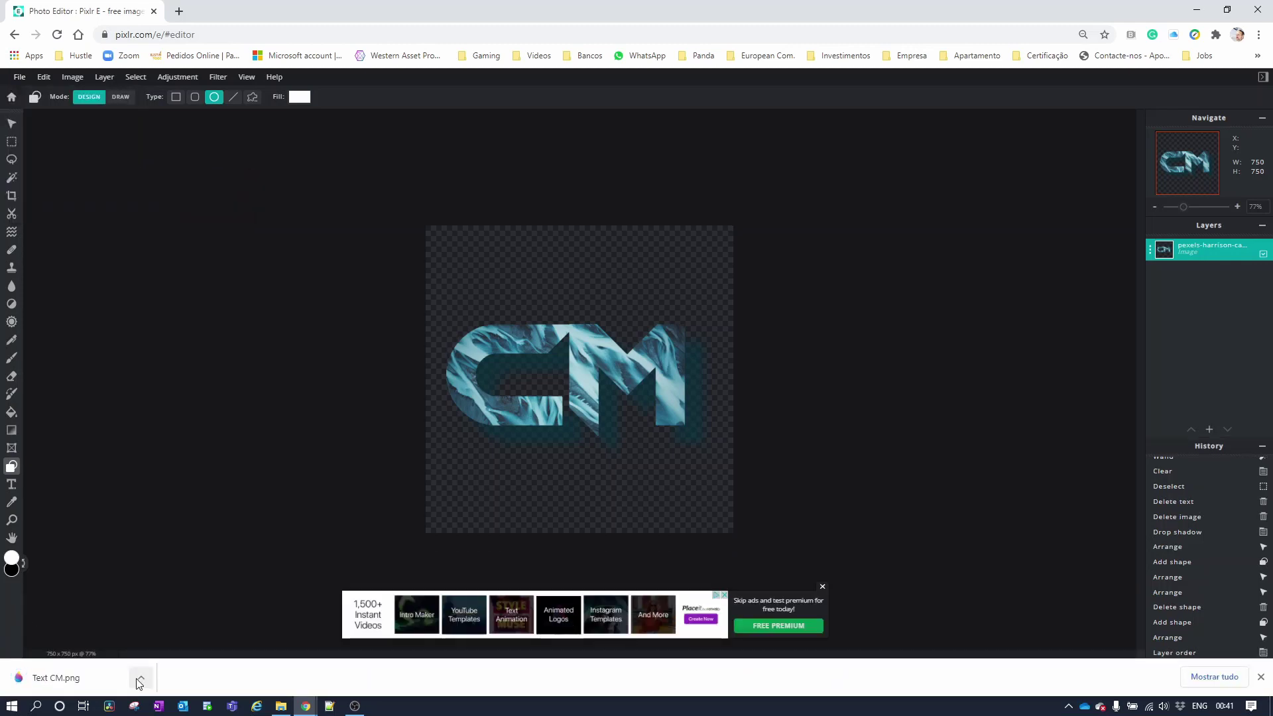
left_click(139, 683)
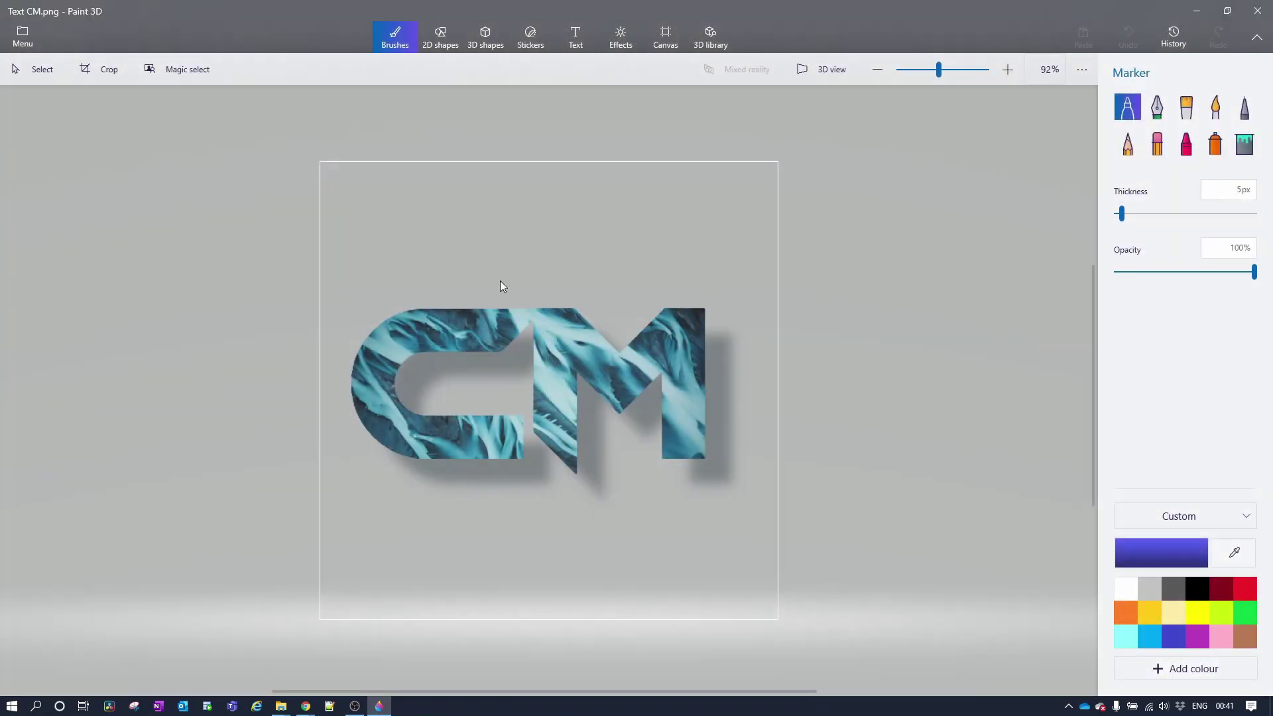
left_click(1257, 37)
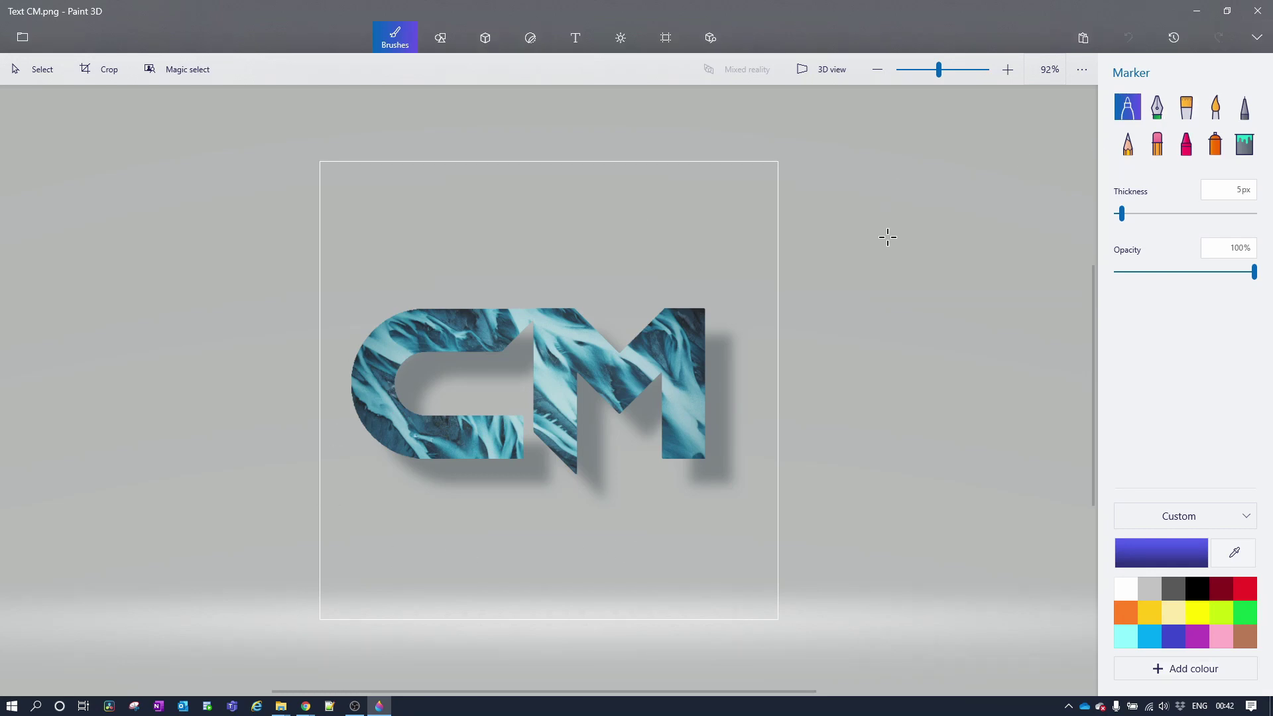